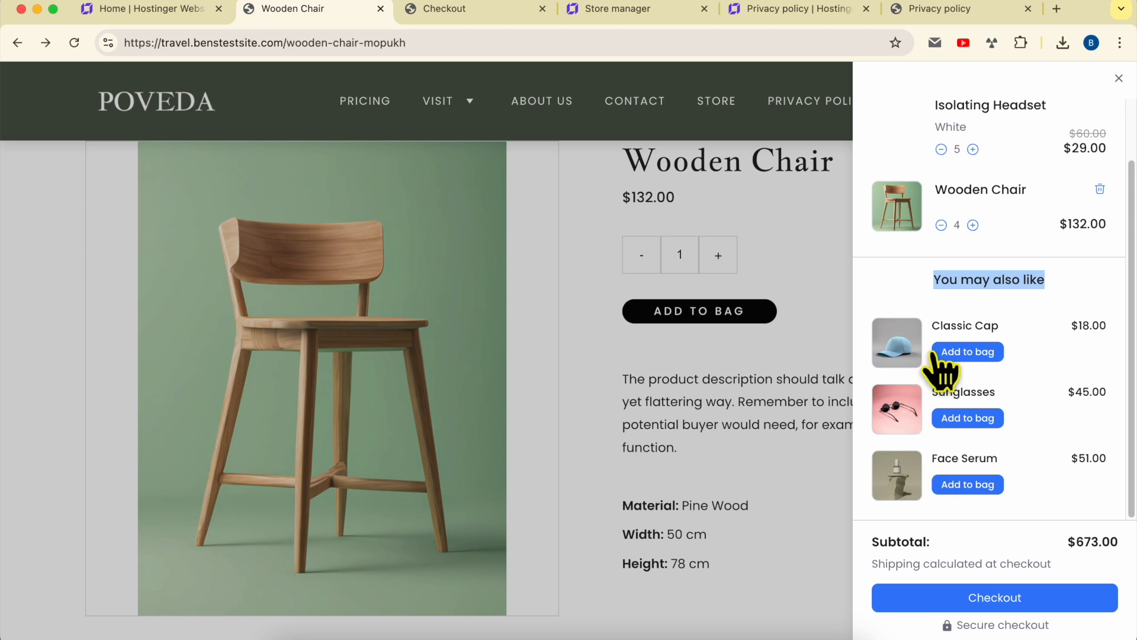
- Add the Classic Cap to the shopping bag from the "You may also like" suggestions
left_click_drag(1044, 280, 1027, 280)
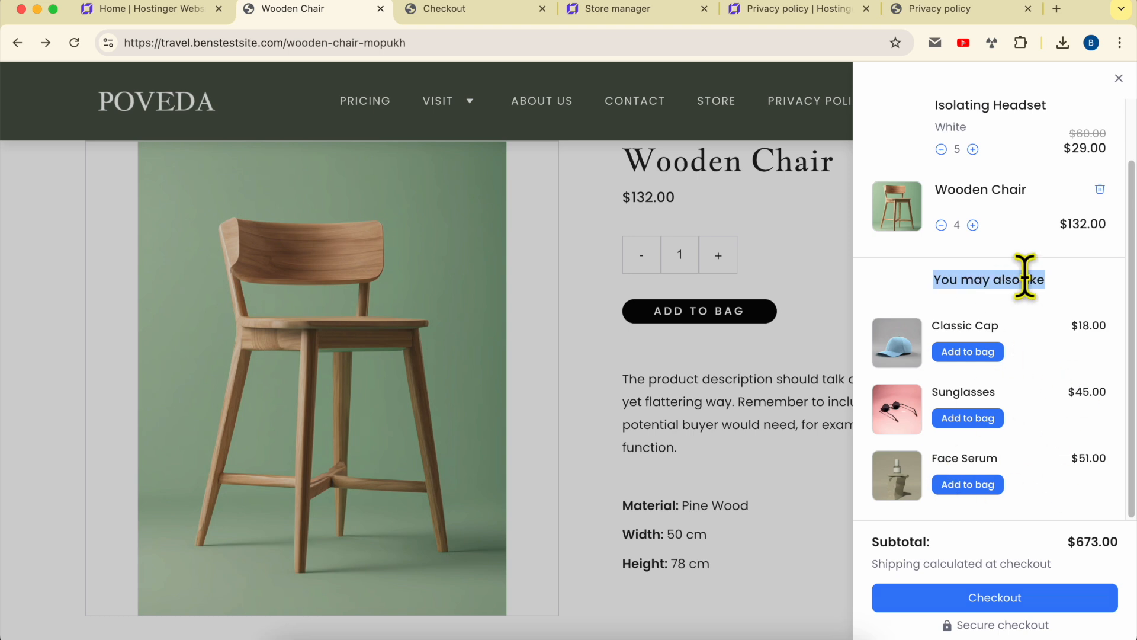
scroll(1036, 266, "up", 3)
scroll(1028, 299, "down", 3)
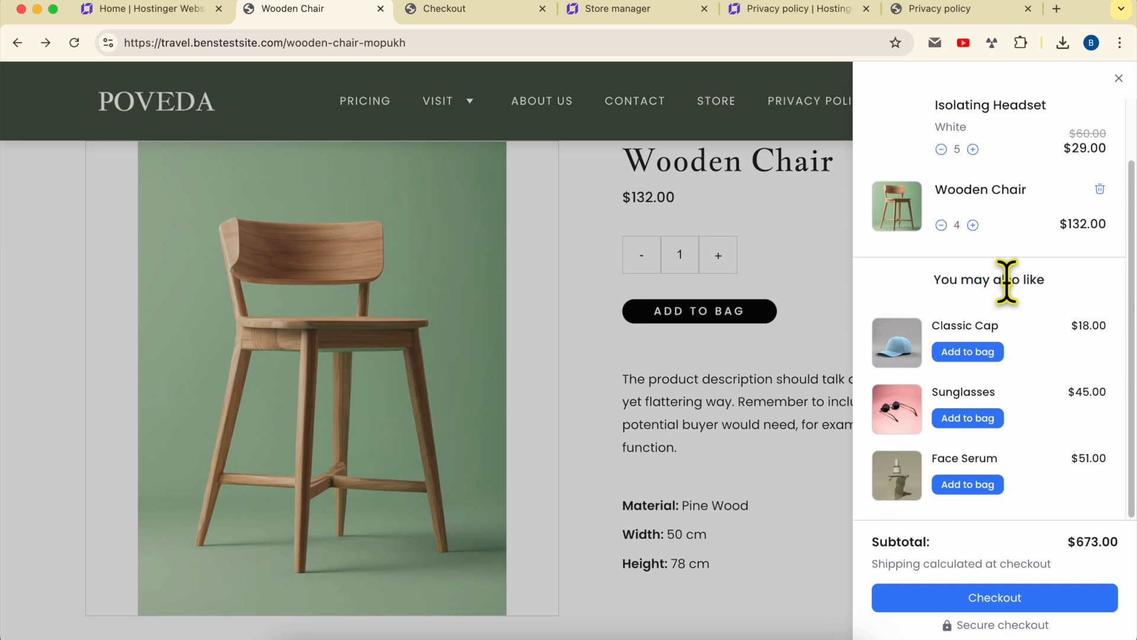
left_click(977, 352)
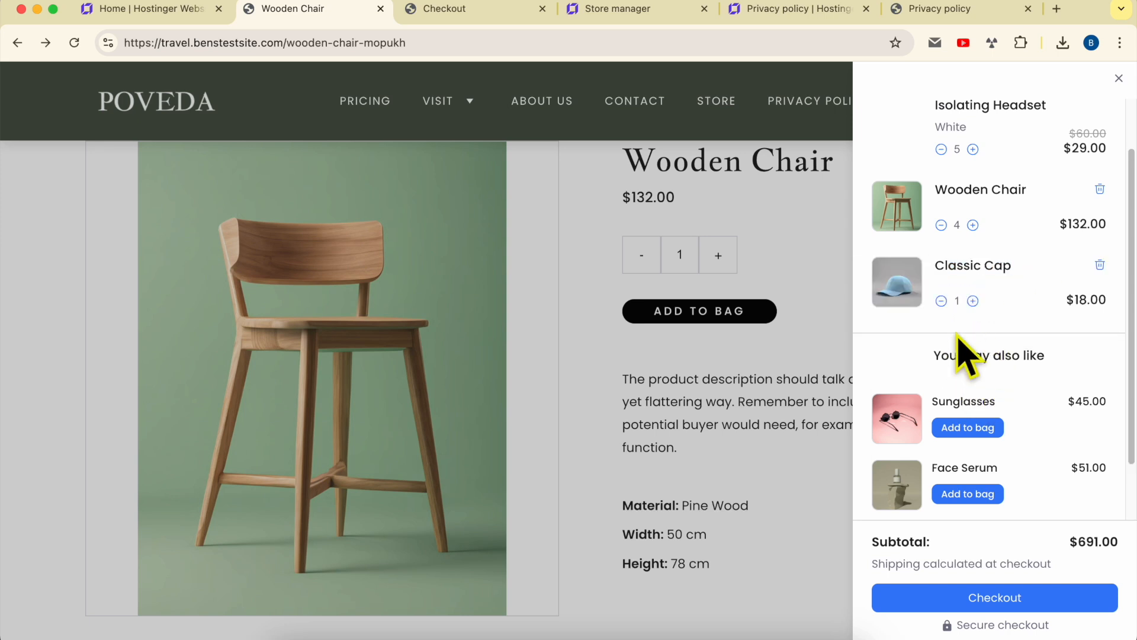
scroll(1037, 342, "up", 3)
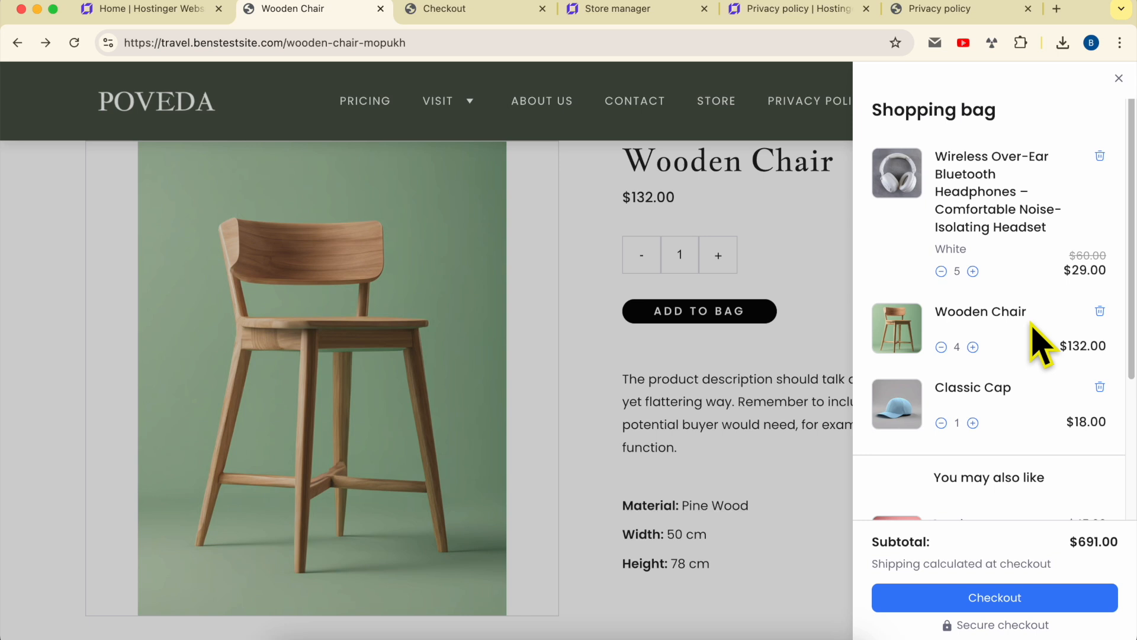
- Proceed to checkout and review the contact, delivery, shipping, payment and policy agreement sections
scroll(1040, 342, "down", 5)
left_click(1001, 597)
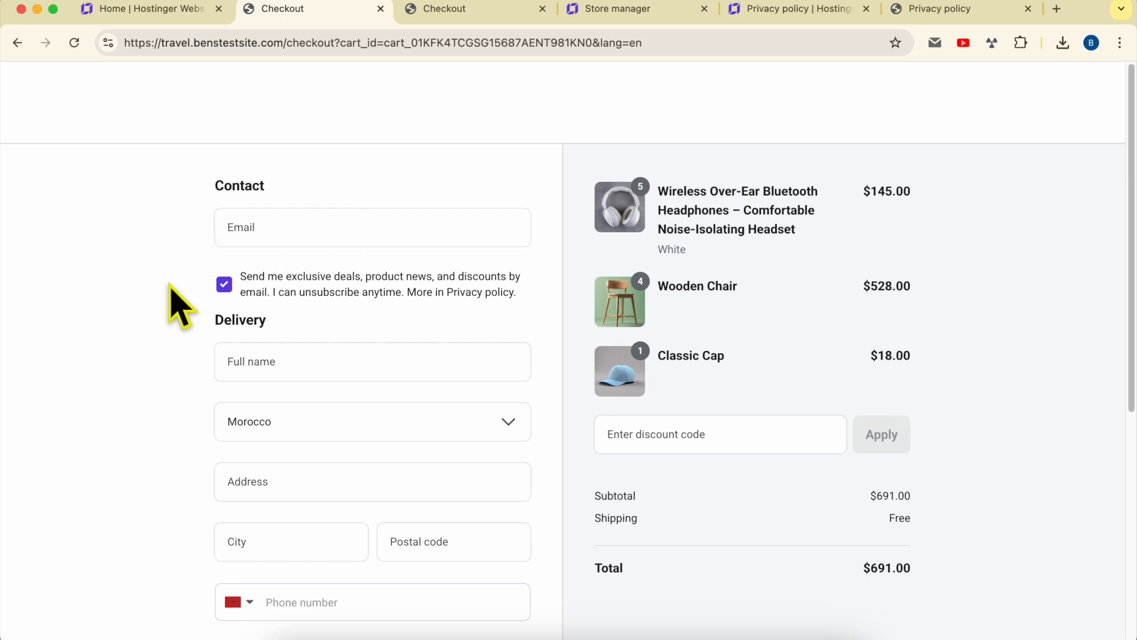
scroll(170, 286, "down", 5)
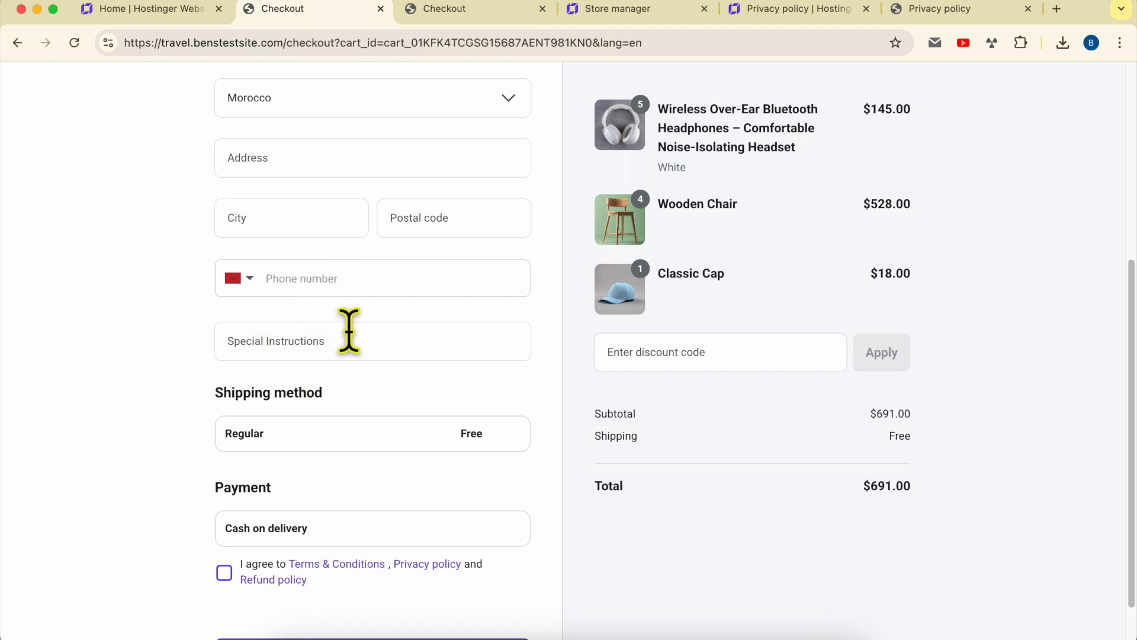
scroll(381, 375, "down", 2)
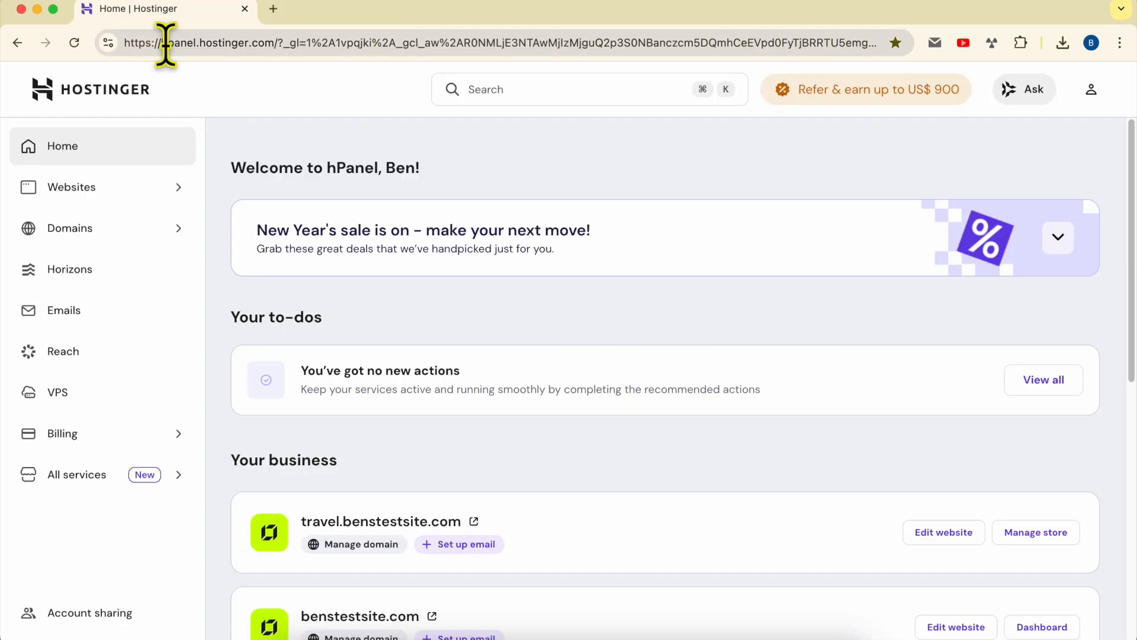
- Switch to Hostinger hPanel, go to the websites list and open the store manager for travel.benstestsite.com
left_click_drag(166, 43, 277, 43)
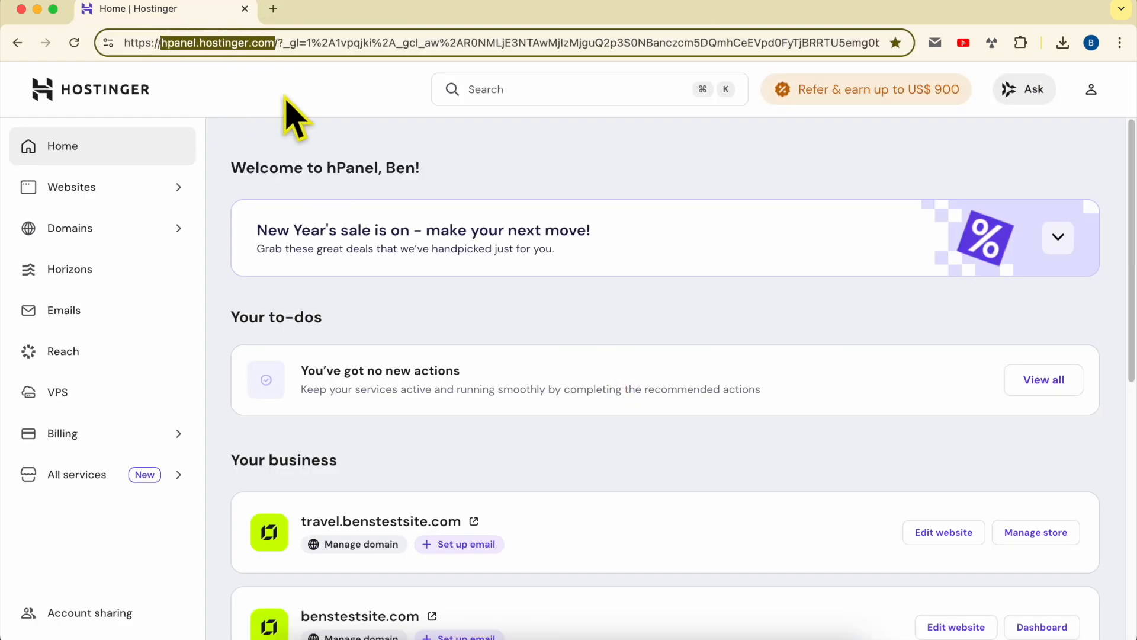
left_click(295, 118)
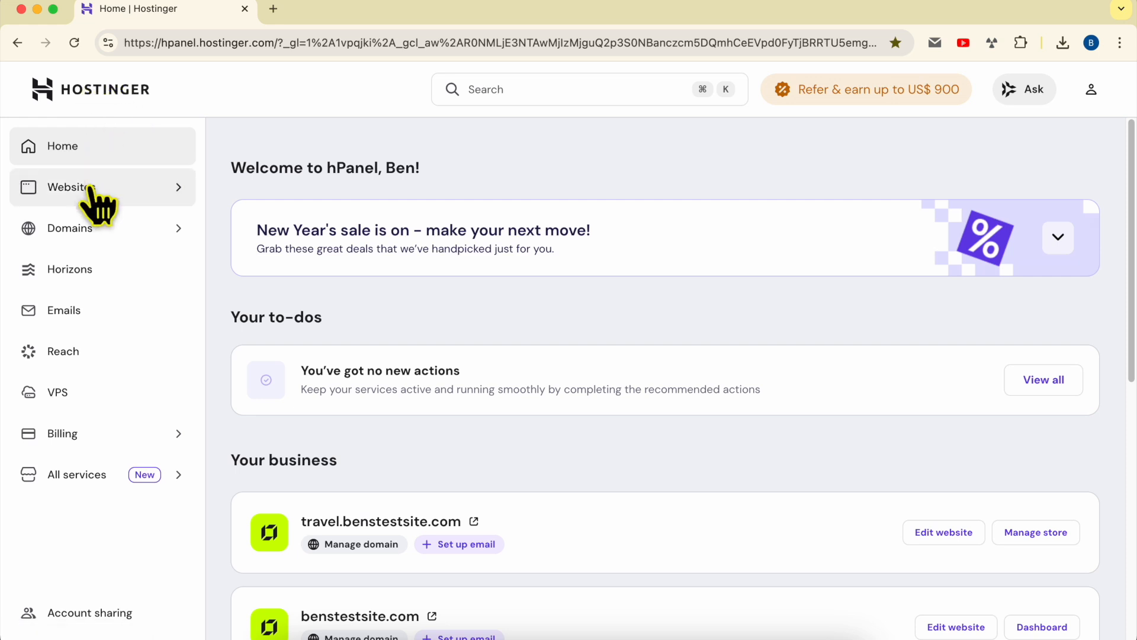
left_click(130, 203)
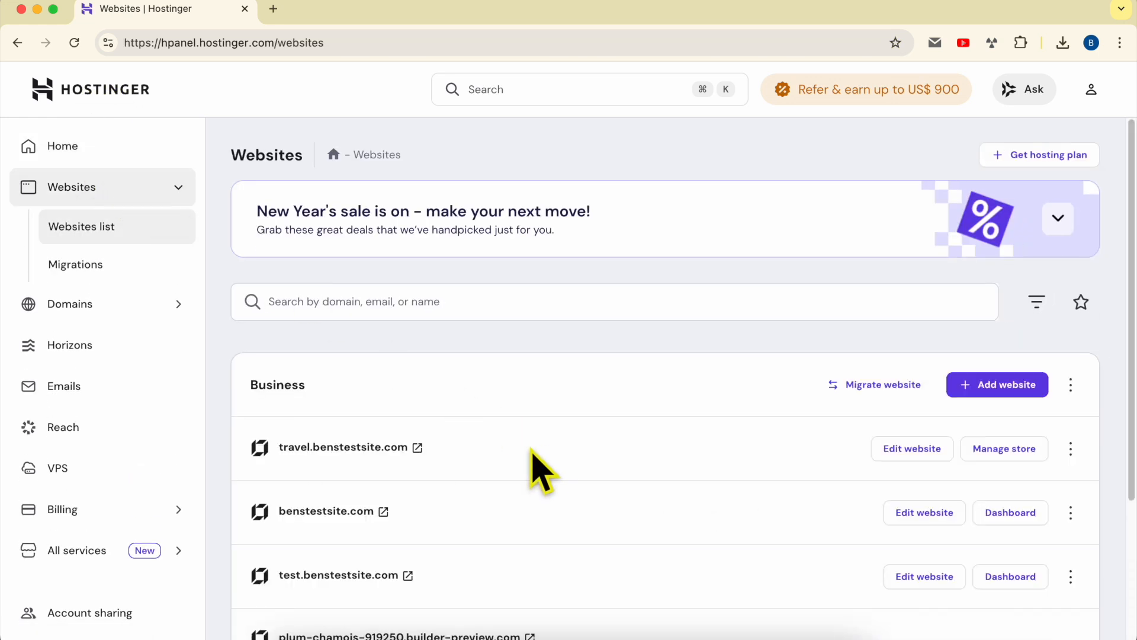
double_click(531, 450)
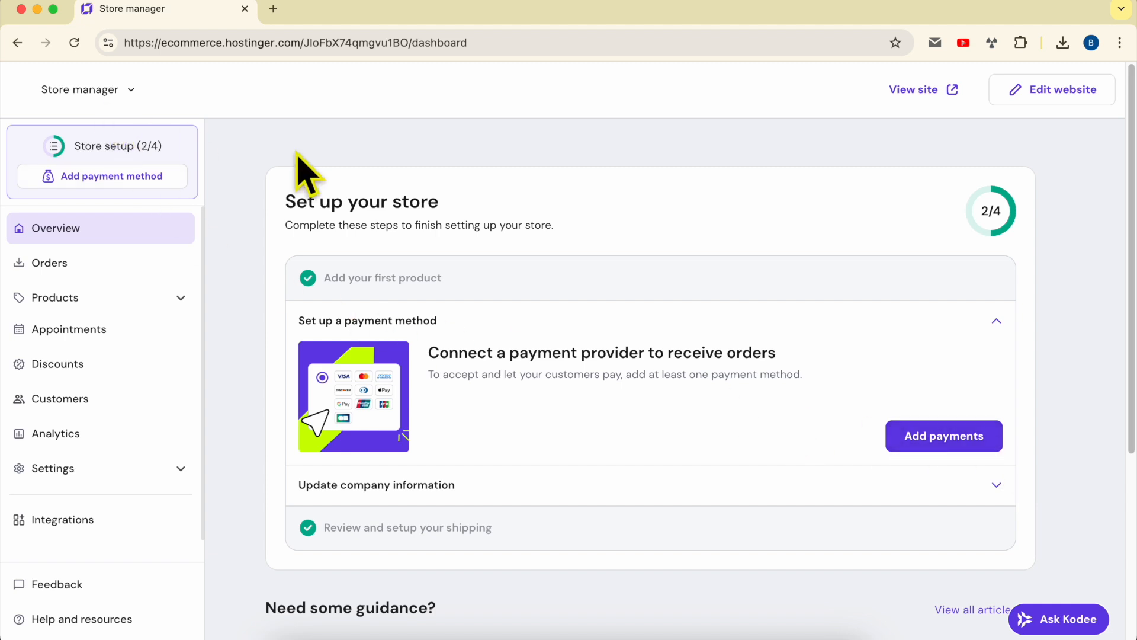
- Open the Checkout page in the store settings
left_click(117, 469)
scroll(121, 473, "down", 5)
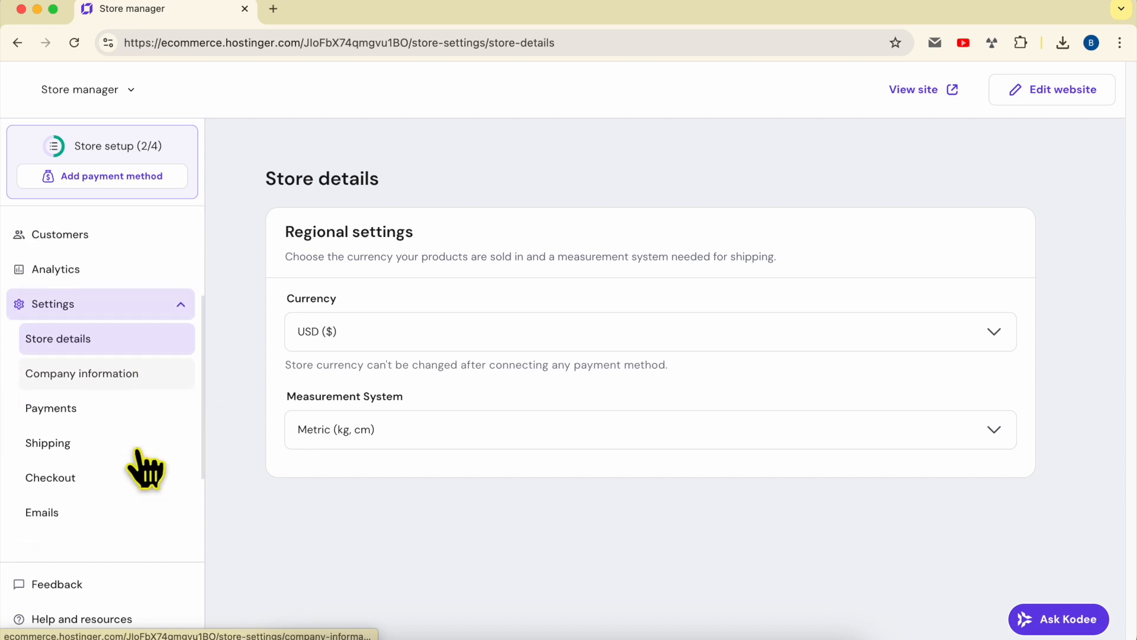
left_click(89, 498)
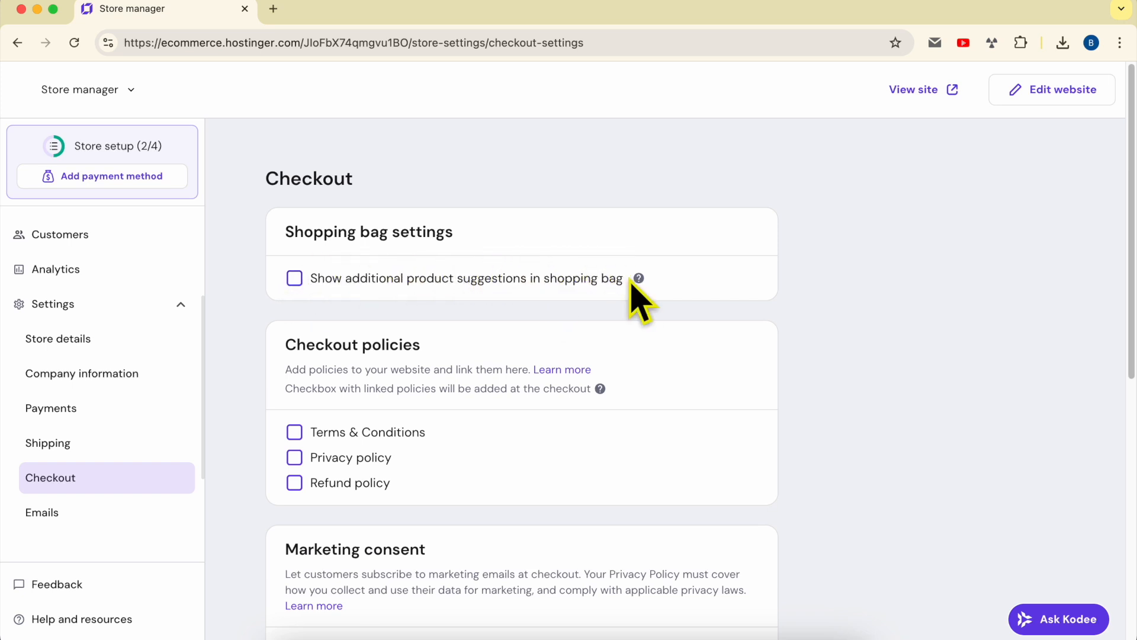
- Check the help preview for shopping bag suggestions, enable "Show additional product suggestions in shopping bag" and read its note
mouse_move(640, 279)
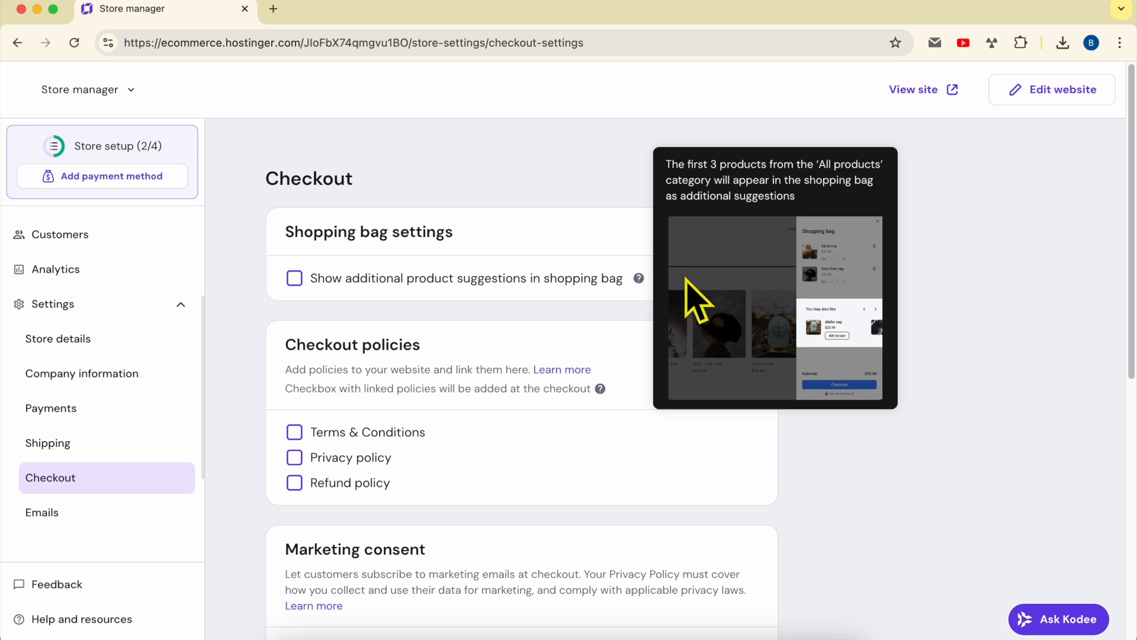
scroll(730, 281, "up", 5)
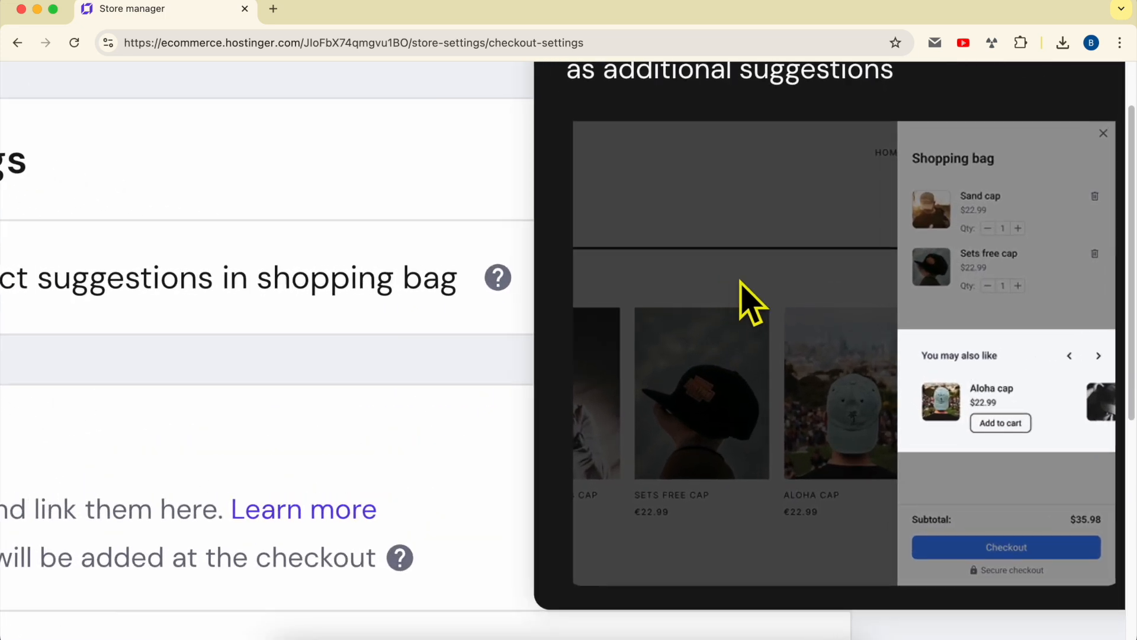
scroll(741, 282, "right", 3)
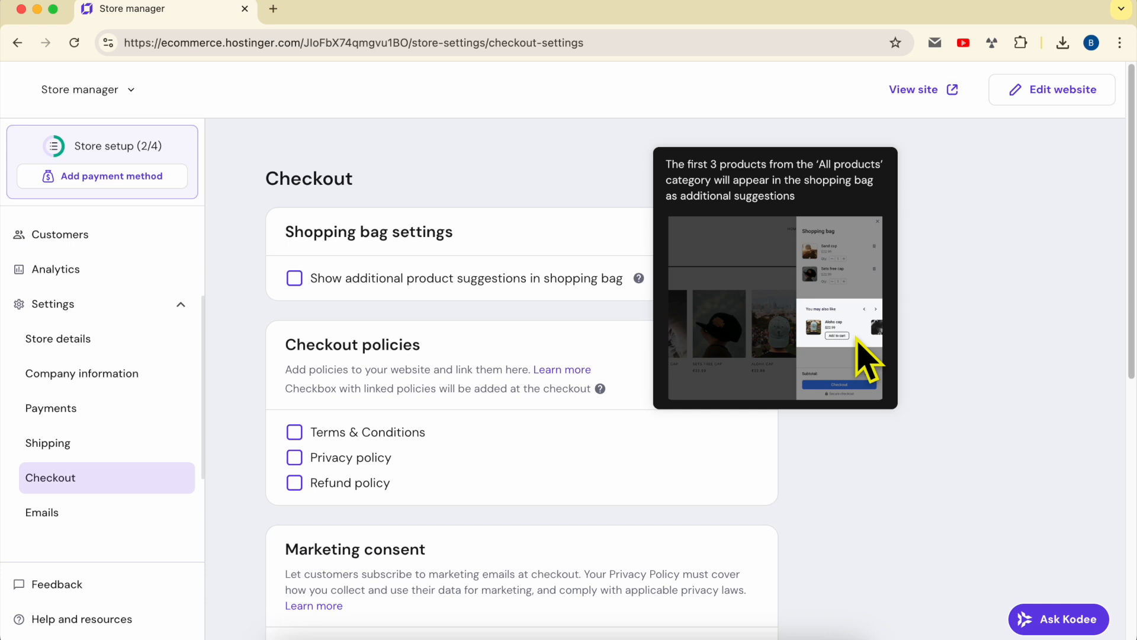
left_click(295, 279)
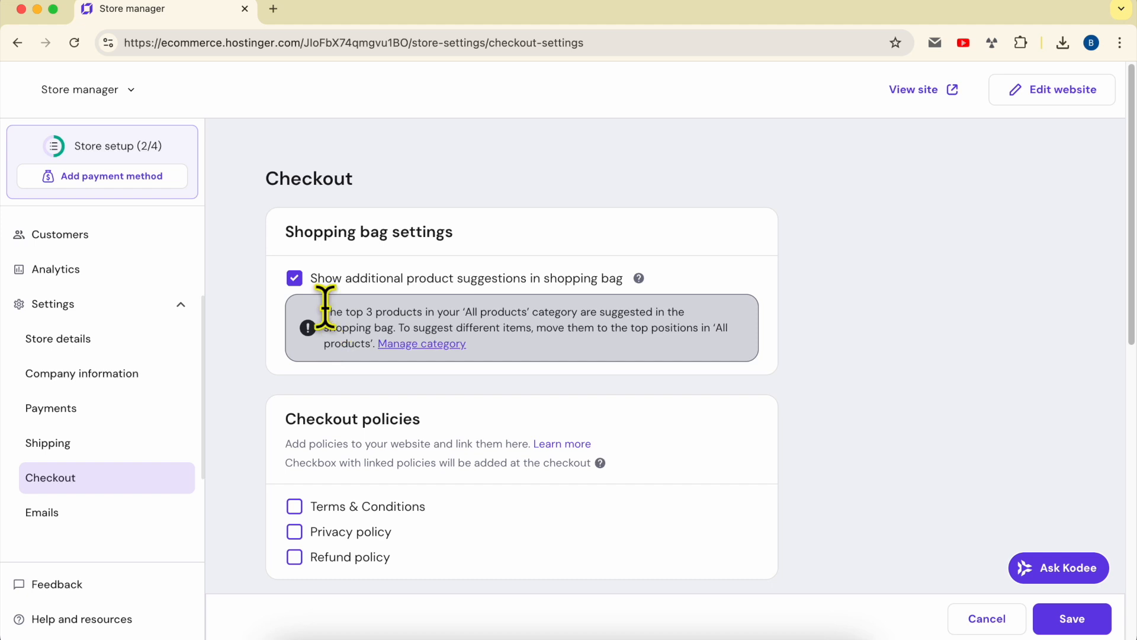
left_click_drag(335, 308, 441, 325)
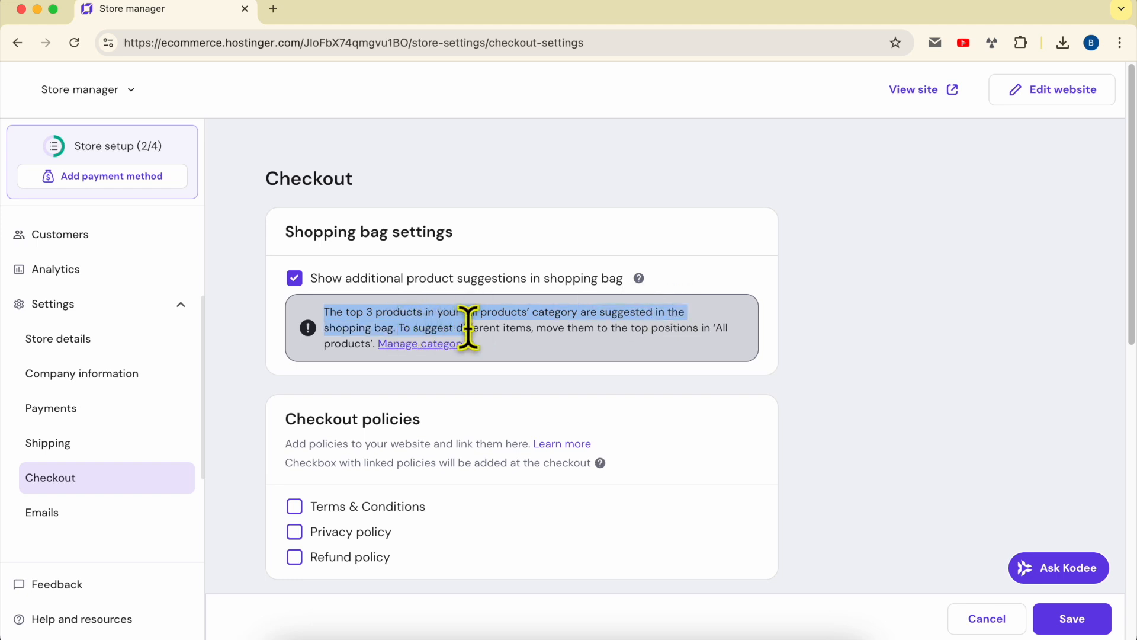
left_click_drag(557, 325, 518, 349)
left_click(496, 349)
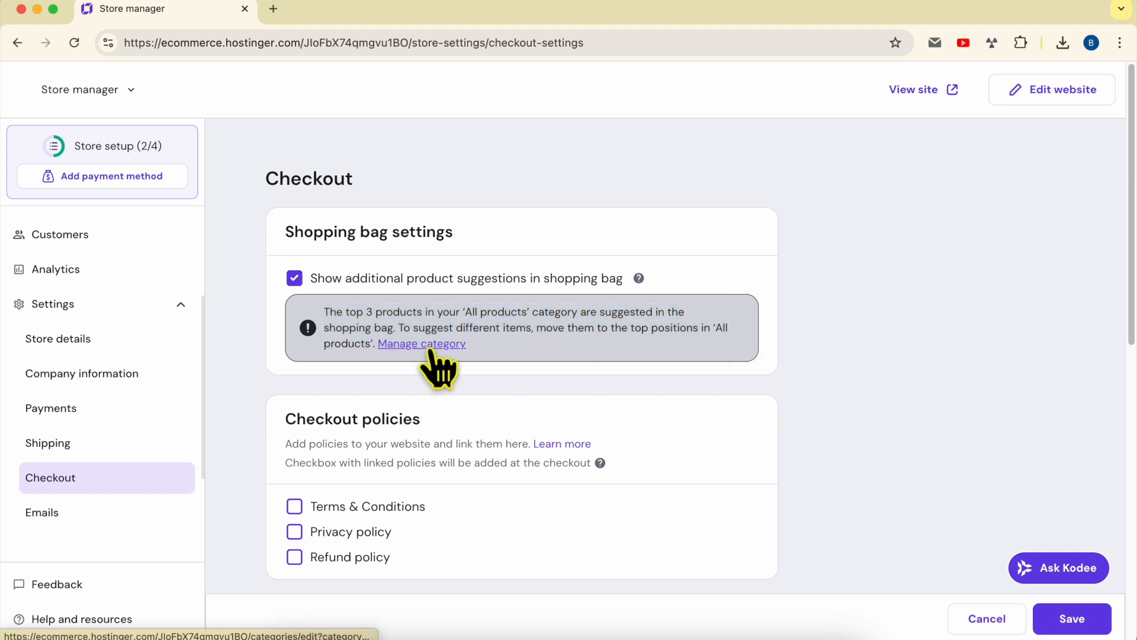
- Open the All products category for editing in a new tab, rechecking the note about the top 3 products
left_click(431, 346)
left_click(524, 254)
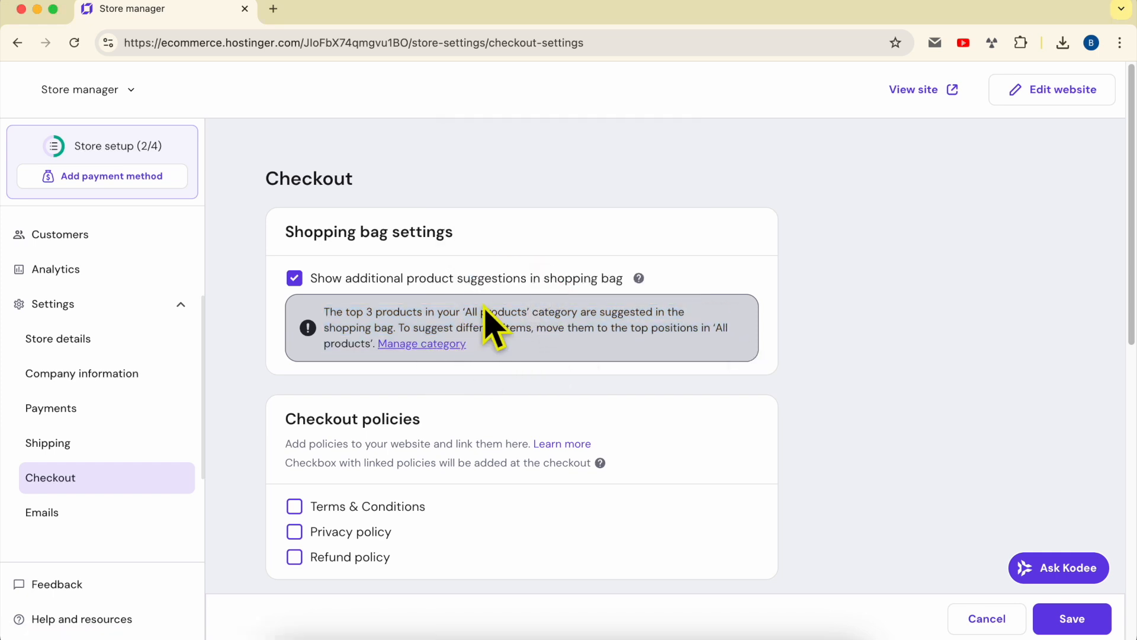
right_click(444, 350)
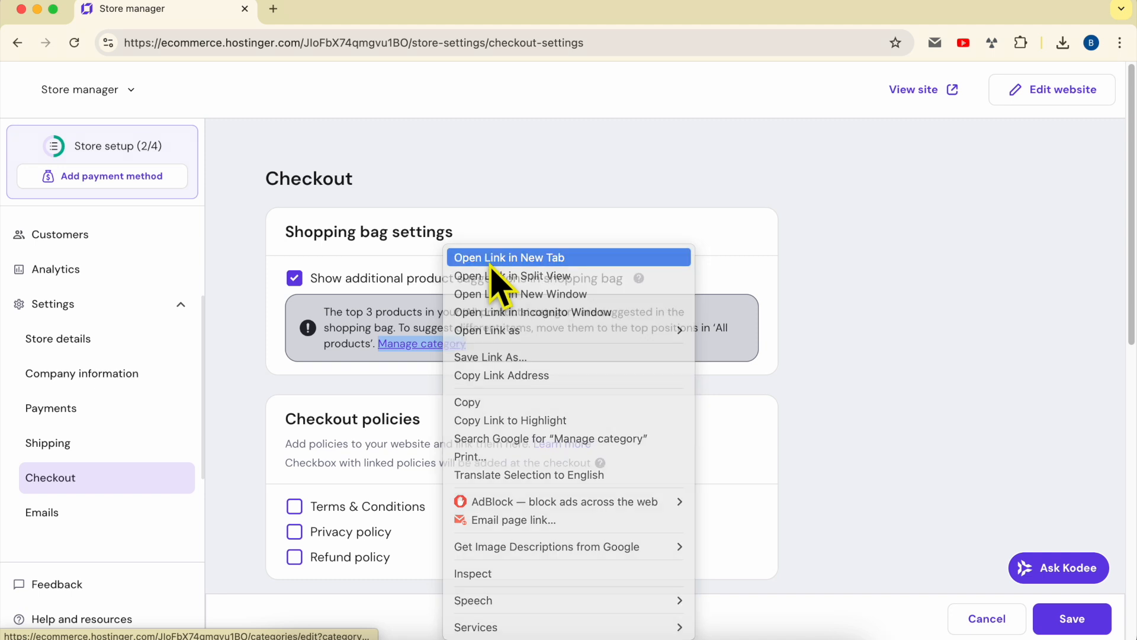
left_click(496, 260)
left_click(356, 12)
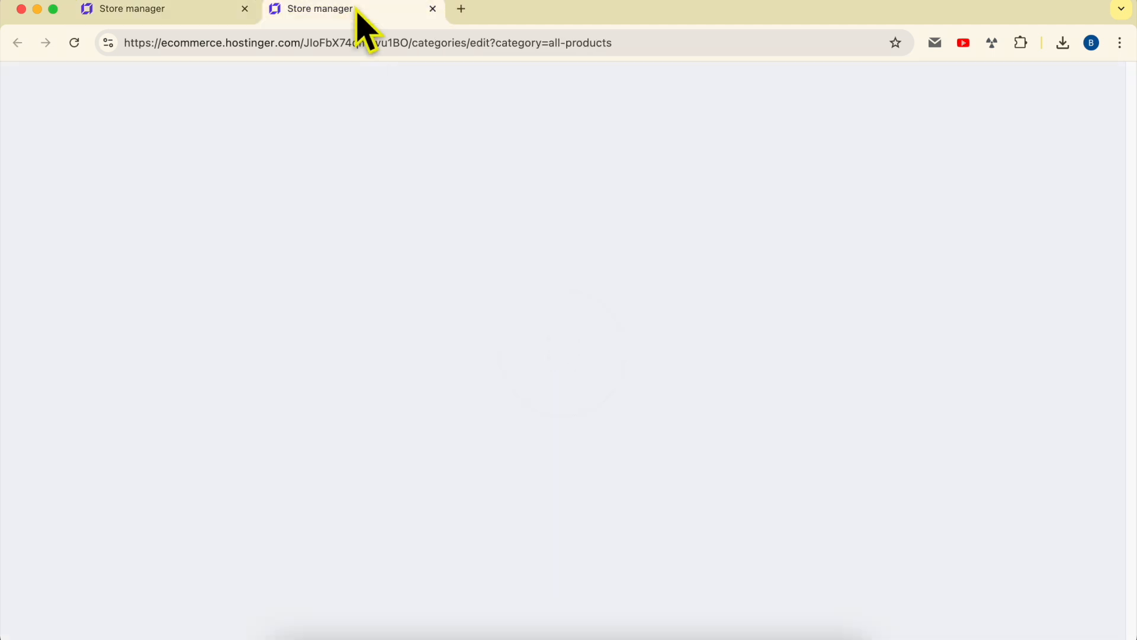
left_click(178, 9)
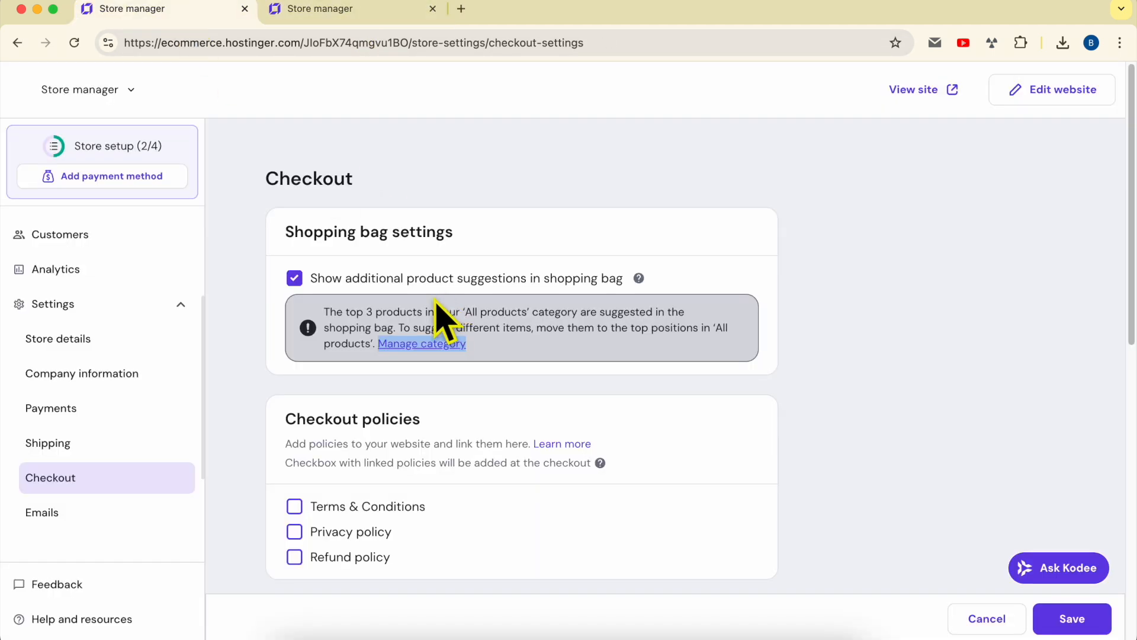
left_click_drag(326, 312, 441, 310)
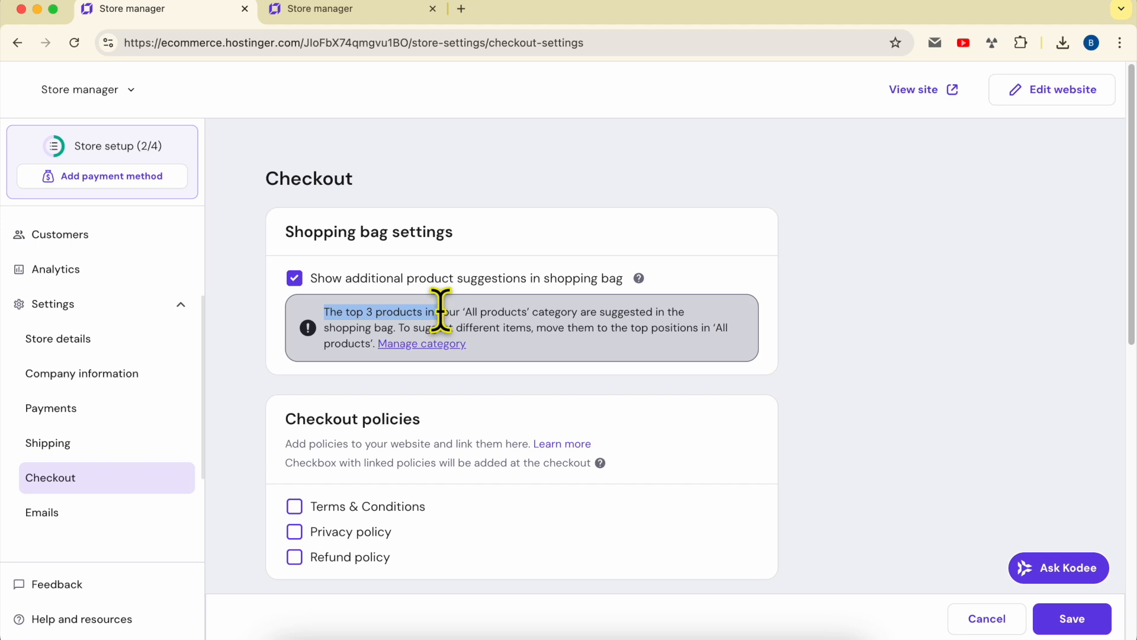
left_click(332, 12)
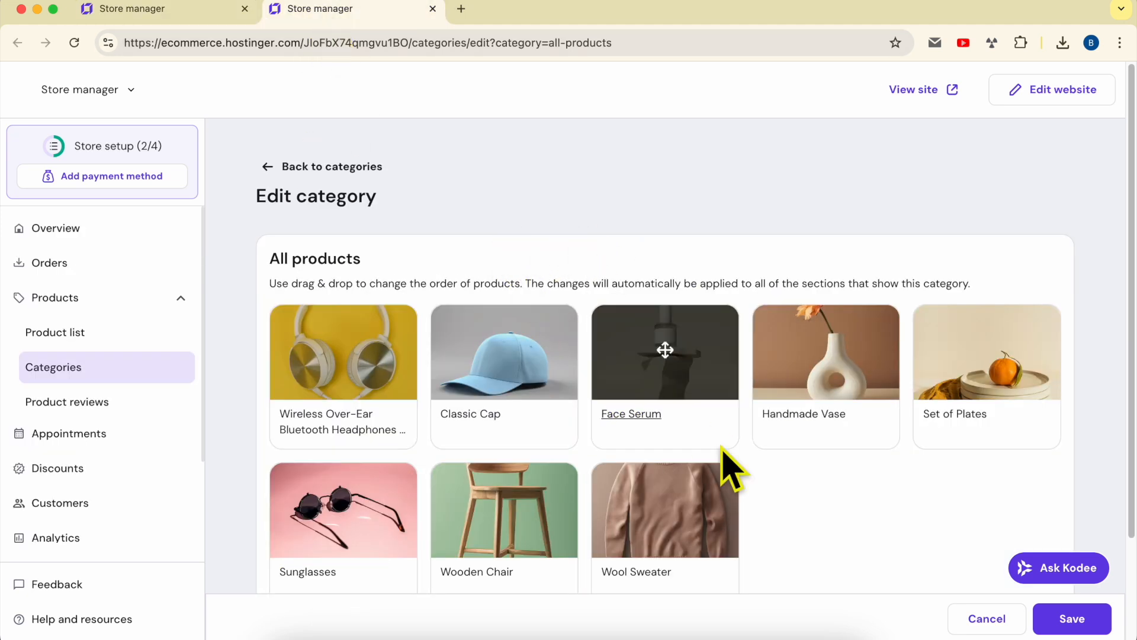
- Reorder All products so Wooden Chair, Classic Cap and Sunglasses come first, and save the category
scroll(823, 545, "down", 2)
left_click_drag(504, 408, 345, 273)
left_click_drag(666, 258, 507, 249)
left_click_drag(509, 415, 586, 254)
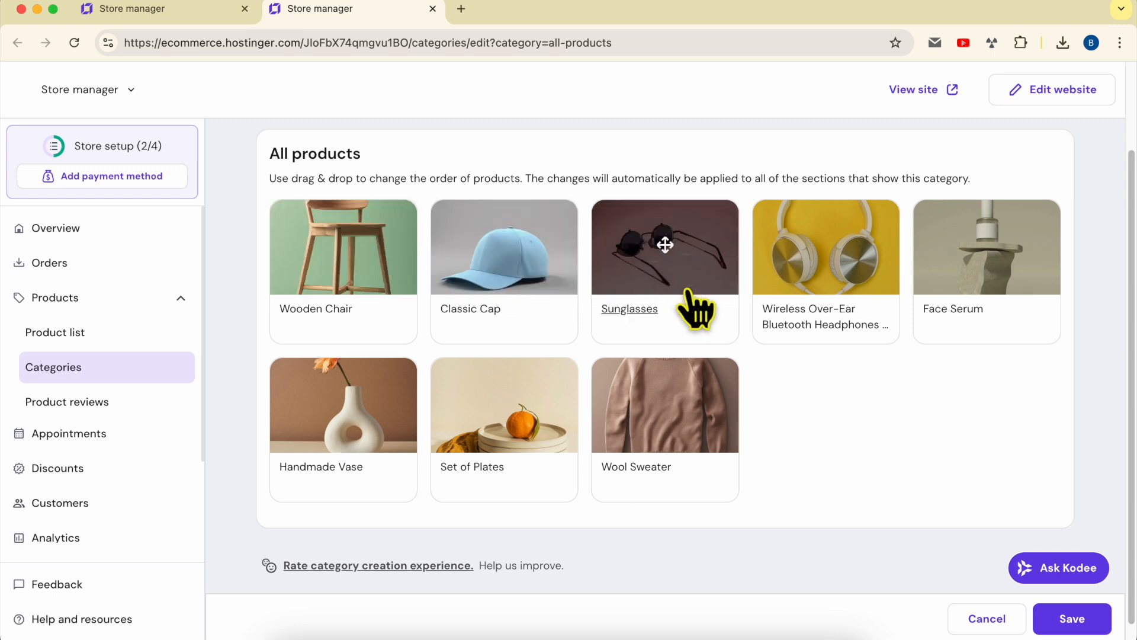
left_click(1095, 621)
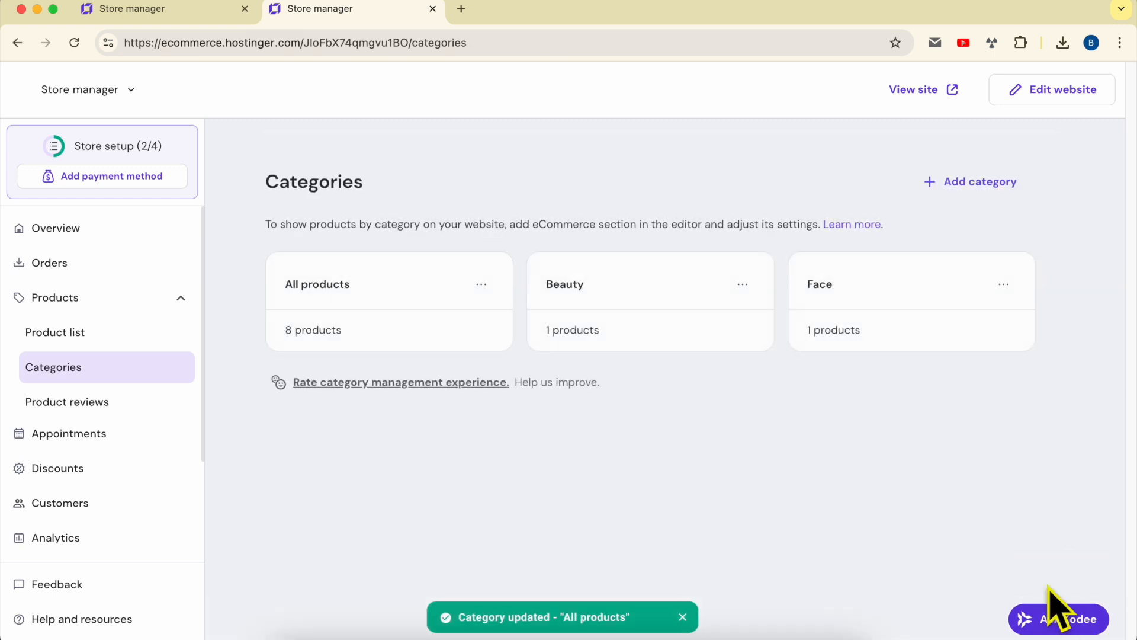
- Save the checkout settings and open the Store page on the live site
left_click(185, 12)
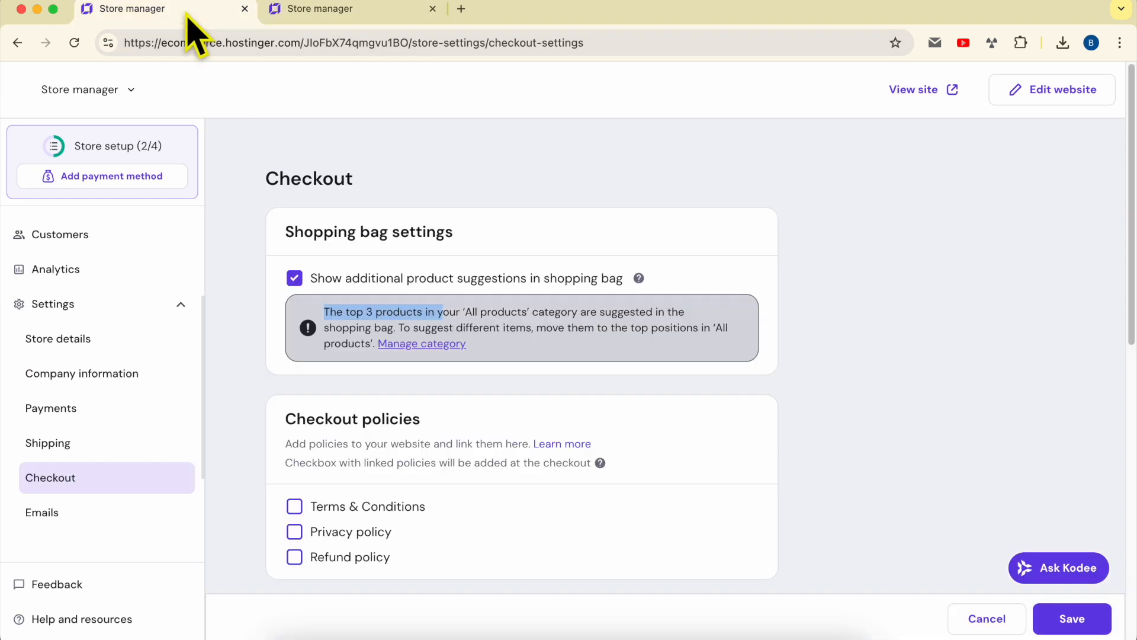
left_click(1062, 619)
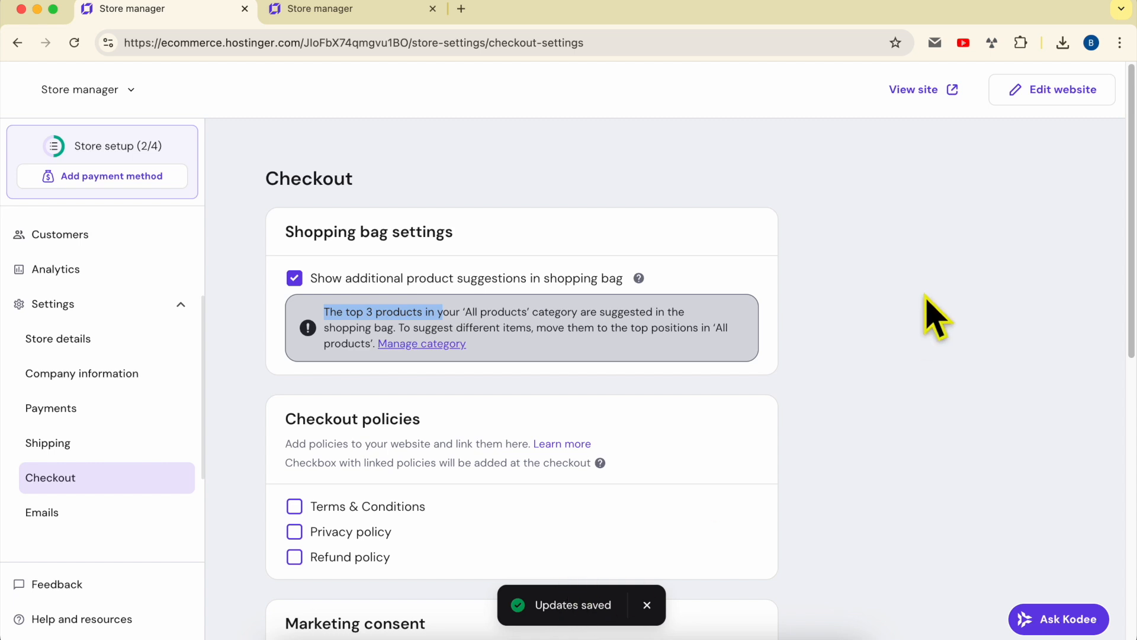
left_click(918, 95)
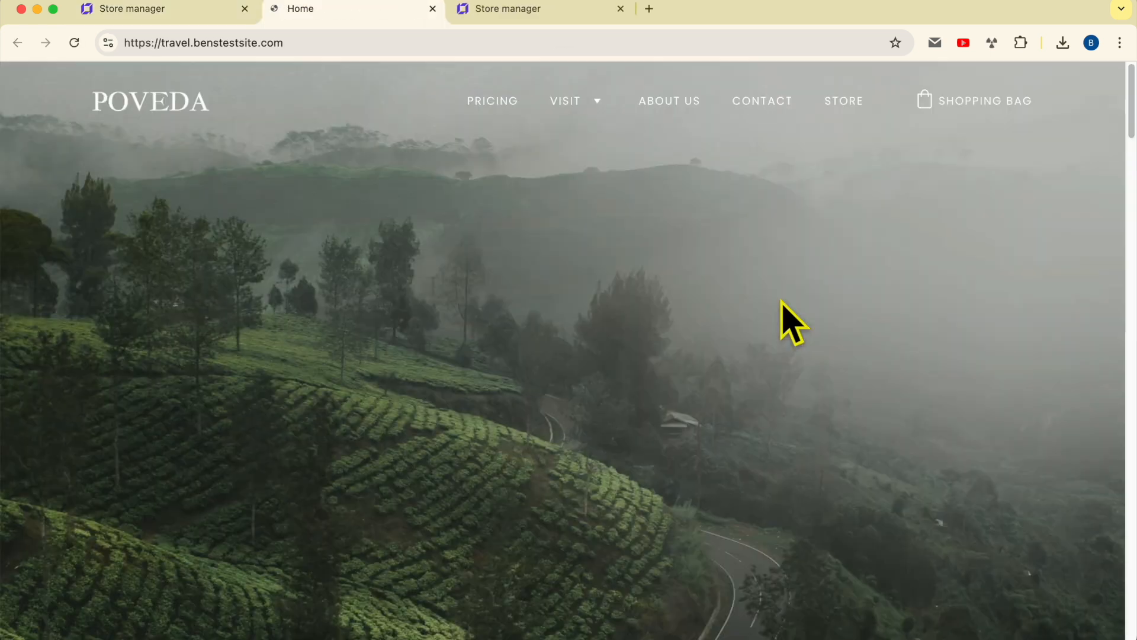
left_click(847, 104)
scroll(418, 409, "down", 2)
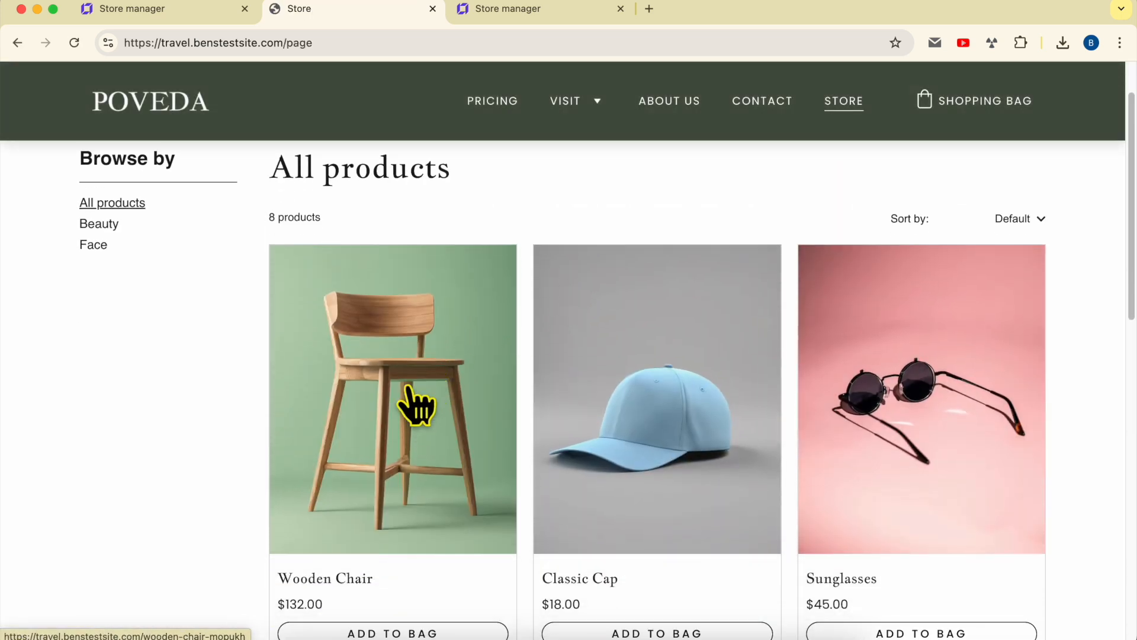
- Open the Wireless Over-Ear Bluetooth Headphones product page and add one White headset to the bag
left_click(415, 406)
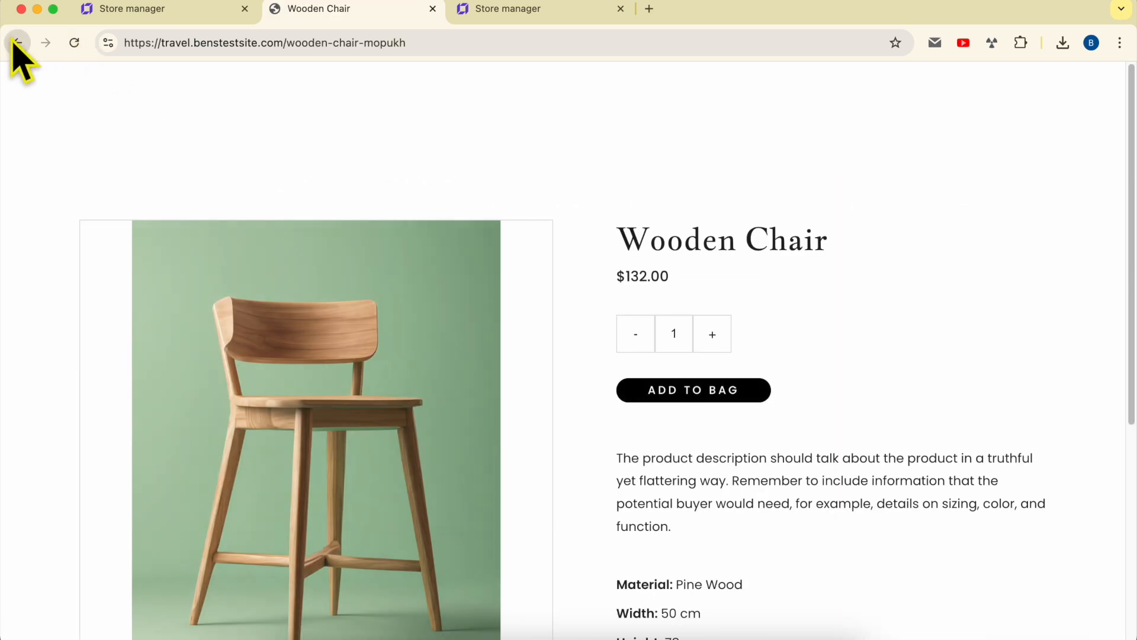
left_click(17, 42)
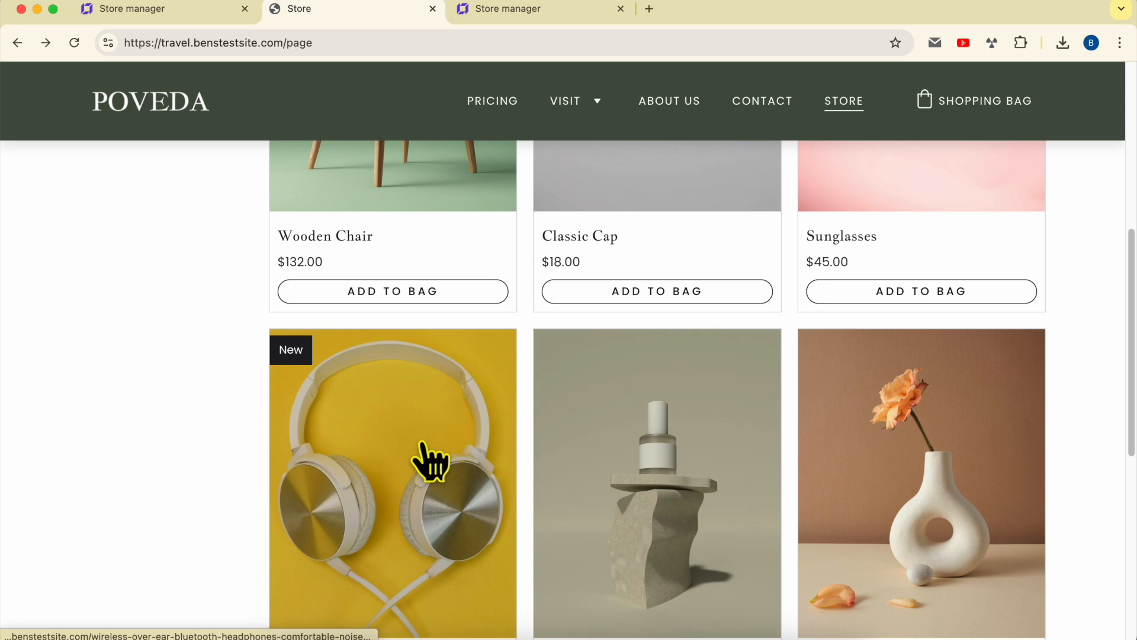
left_click(417, 462)
scroll(550, 462, "down", 2)
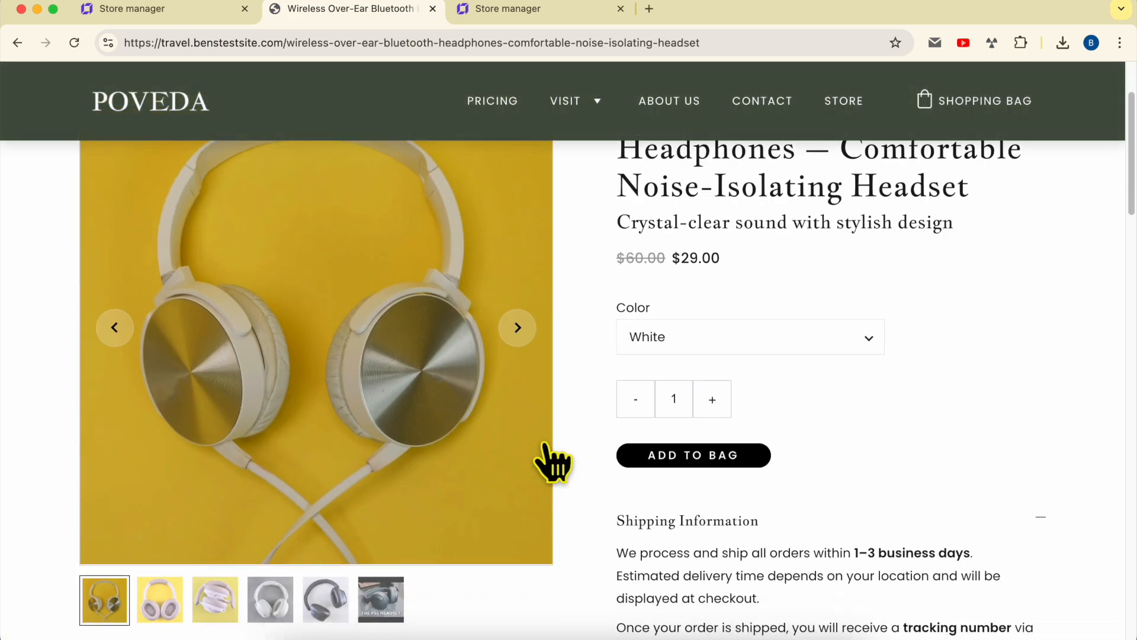
left_click(731, 460)
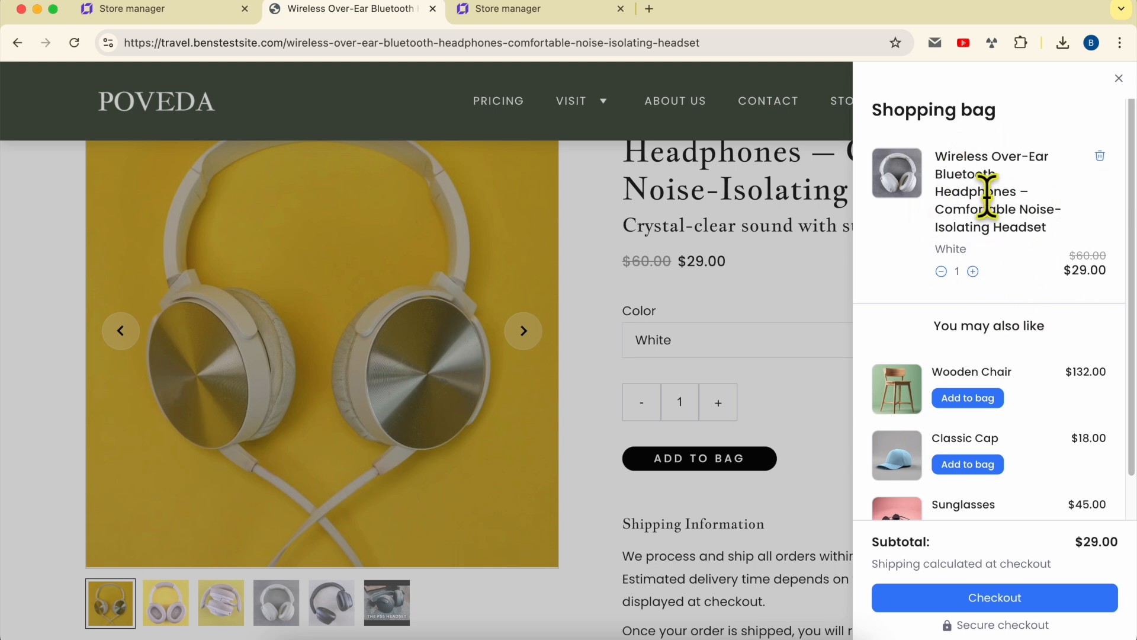
- Review the product suggestions under You may also like in the shopping bag and add the Wooden Chair from them
left_click_drag(932, 326, 1069, 337)
scroll(968, 375, "down", 1)
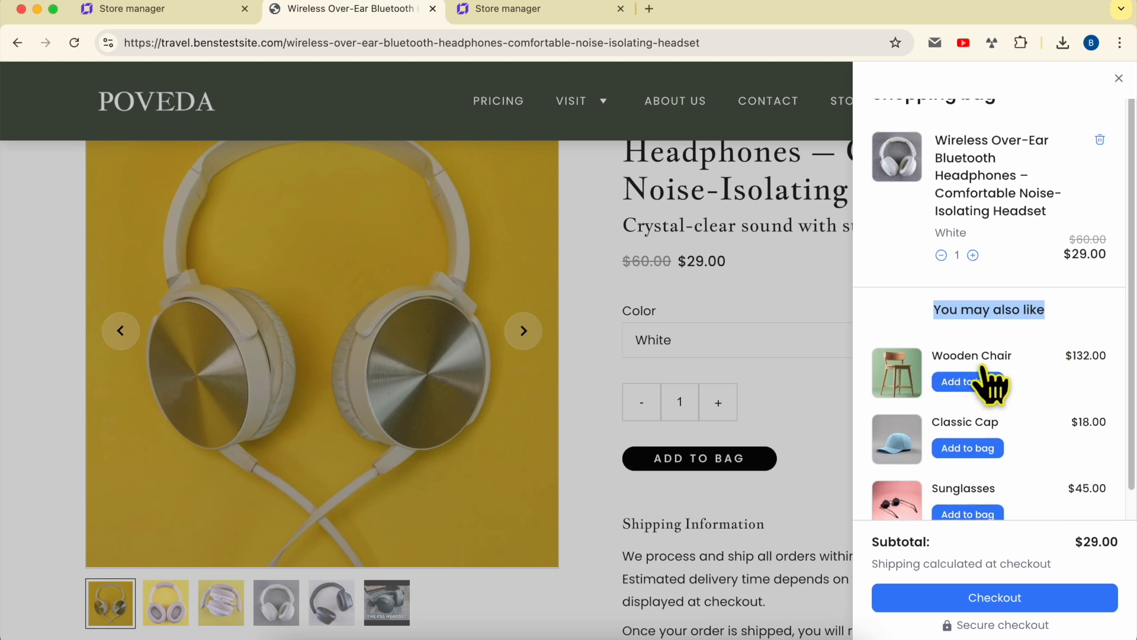
scroll(1001, 394, "down", 2)
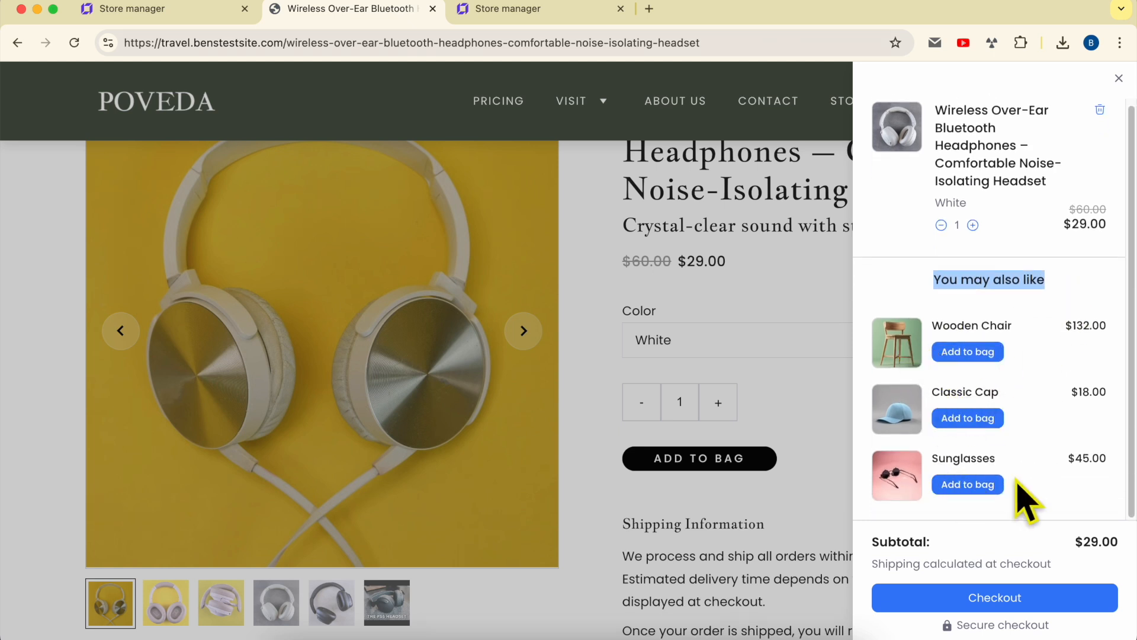
left_click_drag(929, 284, 1056, 284)
left_click(1057, 285)
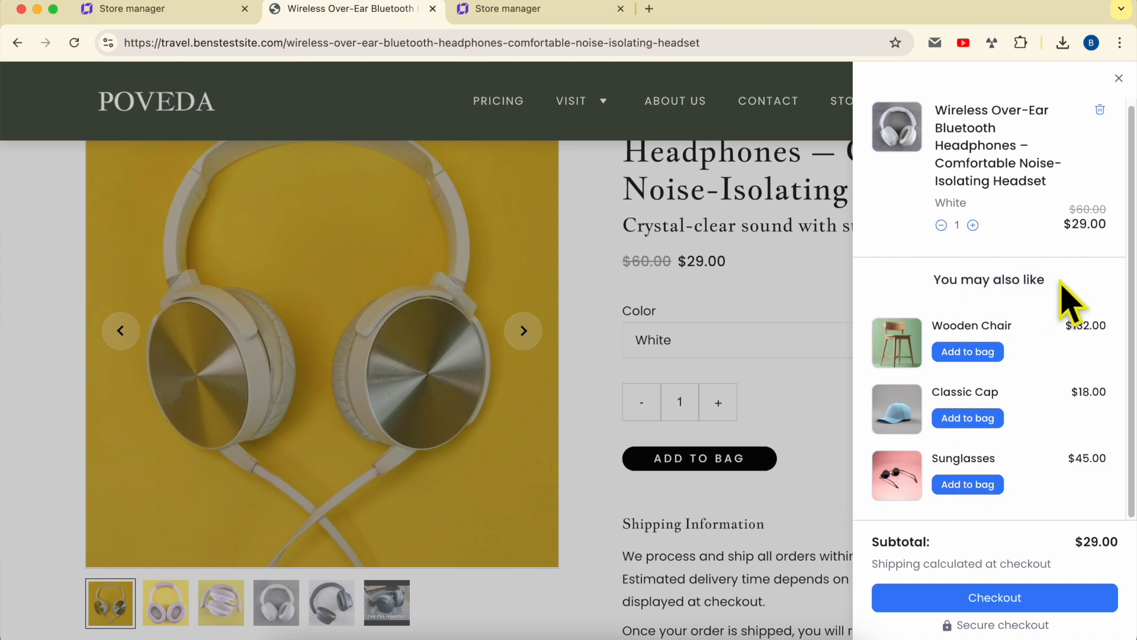
left_click(986, 354)
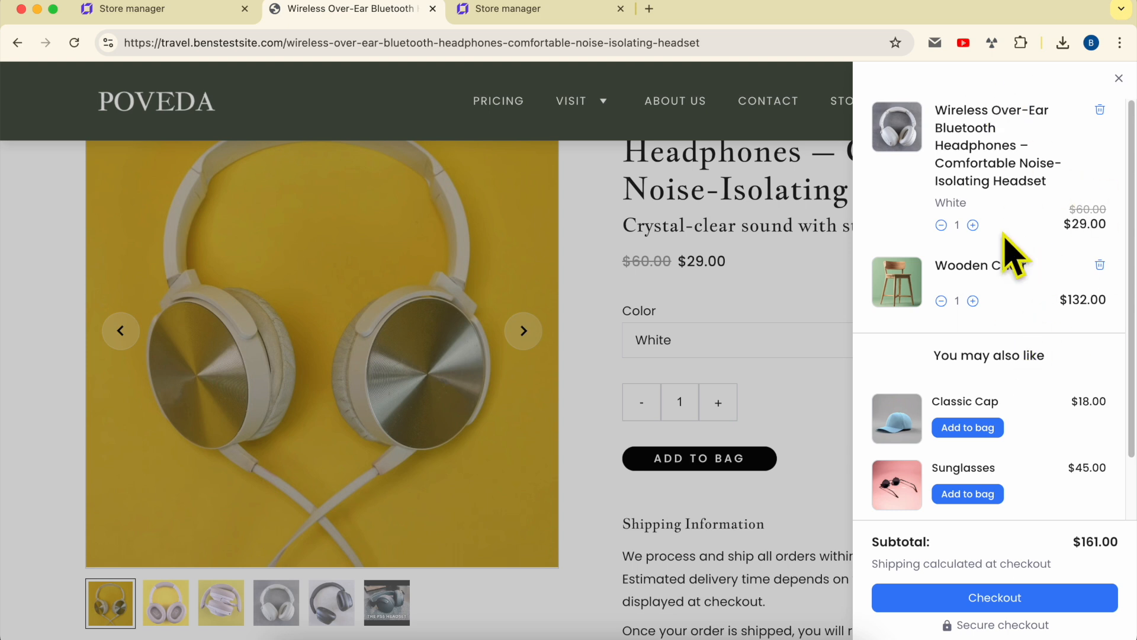
triple_click(1008, 142)
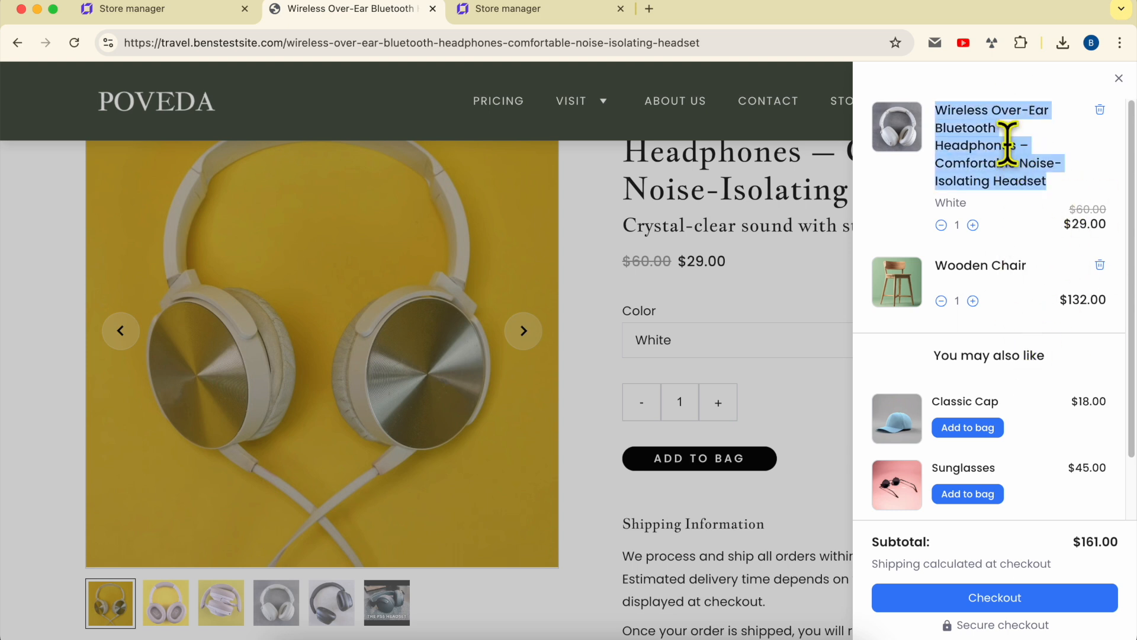
- Return from the live product page to the Checkout settings in the Store manager
left_click(183, 12)
left_click(854, 425)
scroll(415, 432, "down", 2)
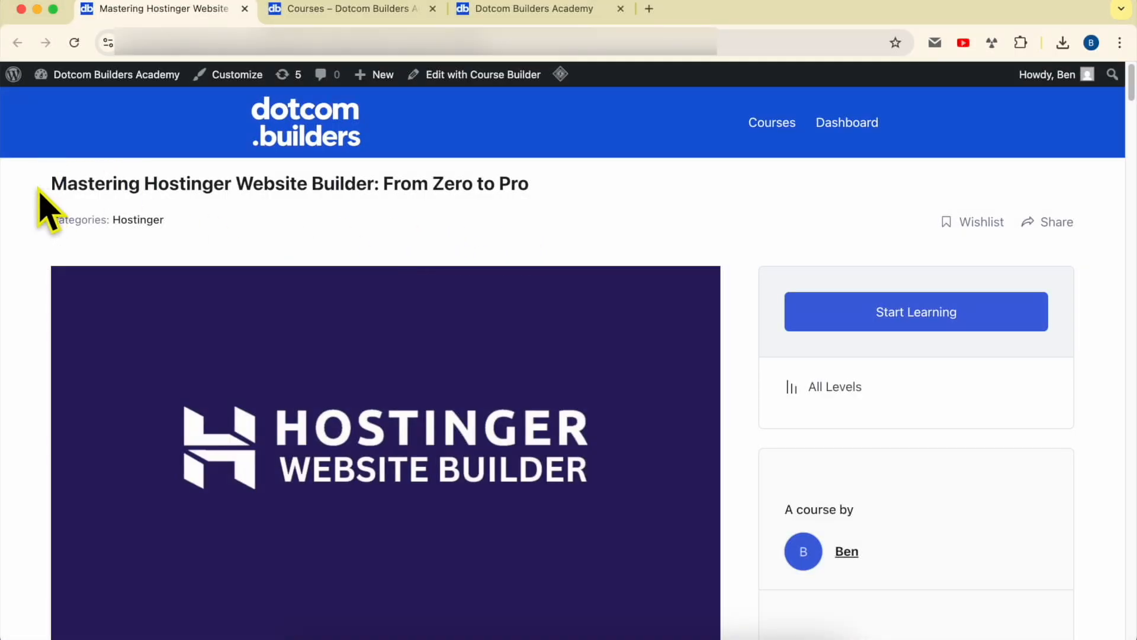
- Look through the course content modules of Mastering Hostinger Website Builder: From Zero to Pro on the Dotcom Builders Academy site
left_click_drag(41, 185, 545, 184)
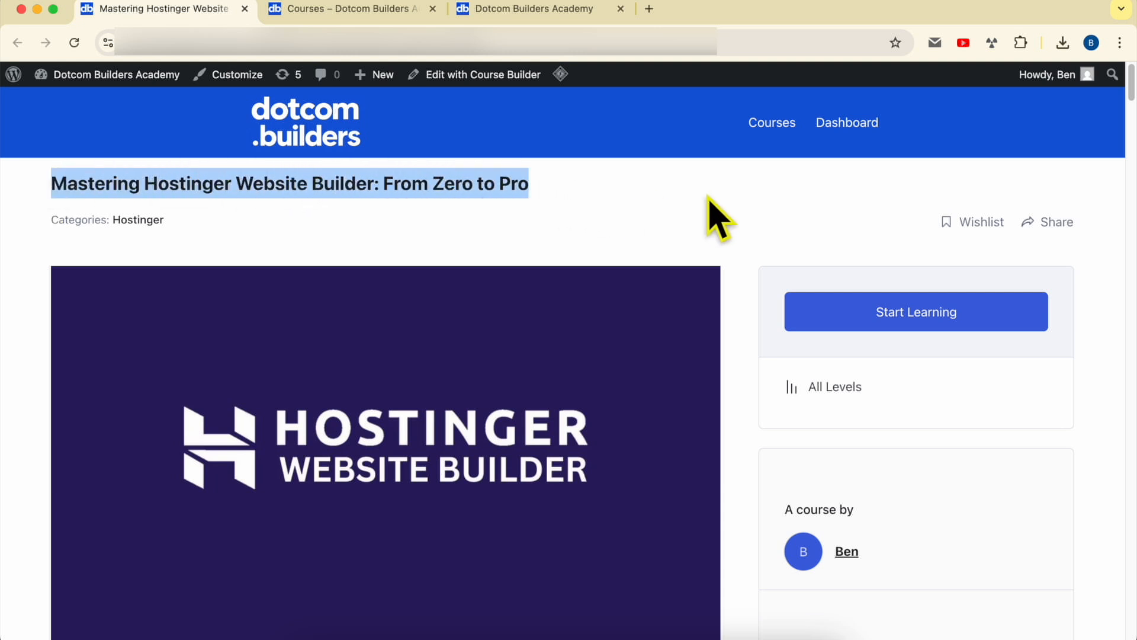
left_click(741, 221)
scroll(747, 225, "down", 8)
scroll(740, 231, "down", 10)
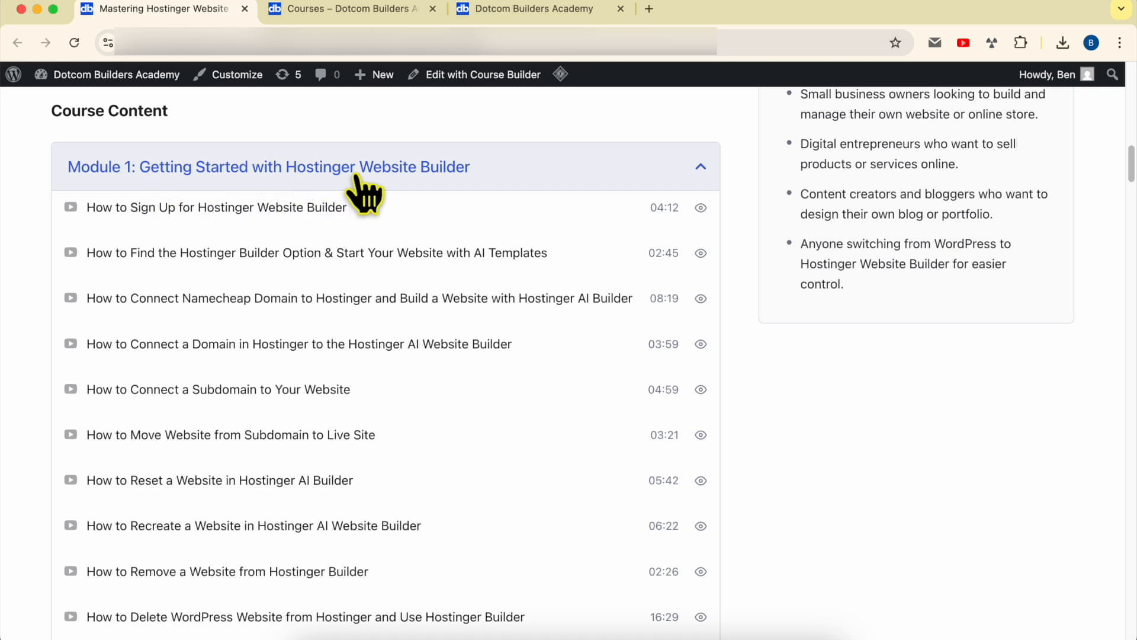
scroll(436, 187, "down", 9)
scroll(379, 190, "down", 1)
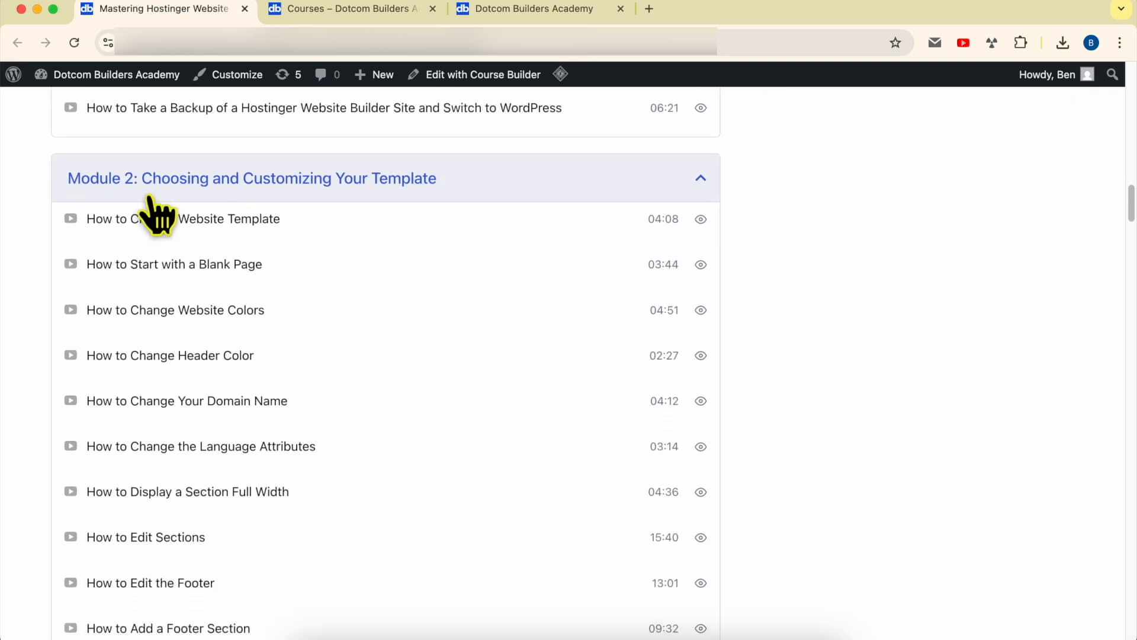
scroll(472, 204, "down", 10)
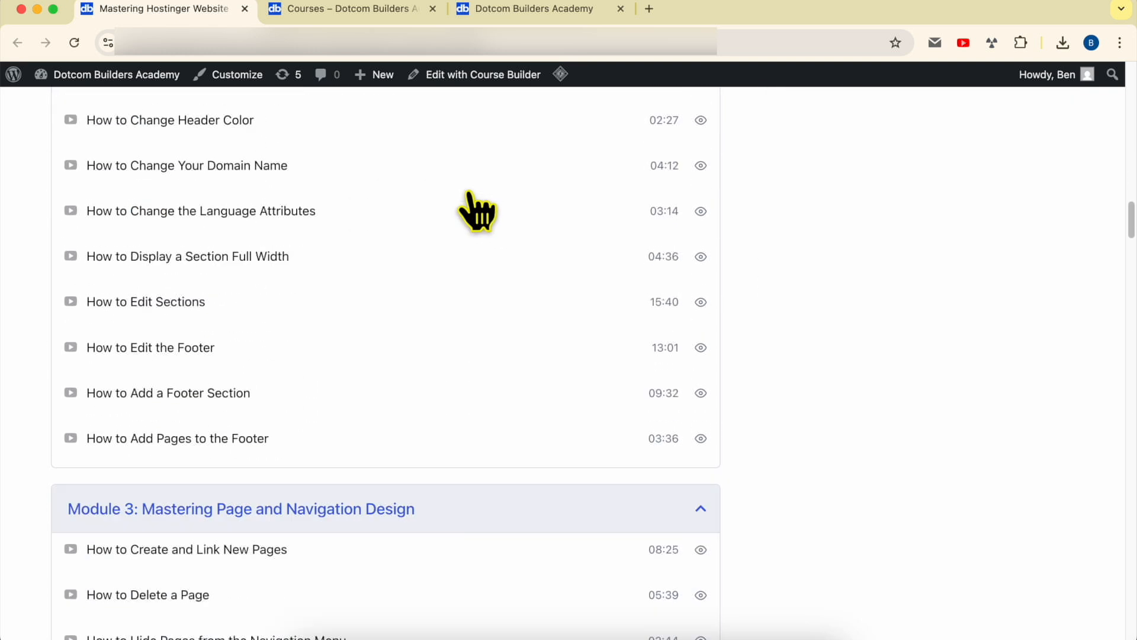
scroll(145, 235, "down", 1)
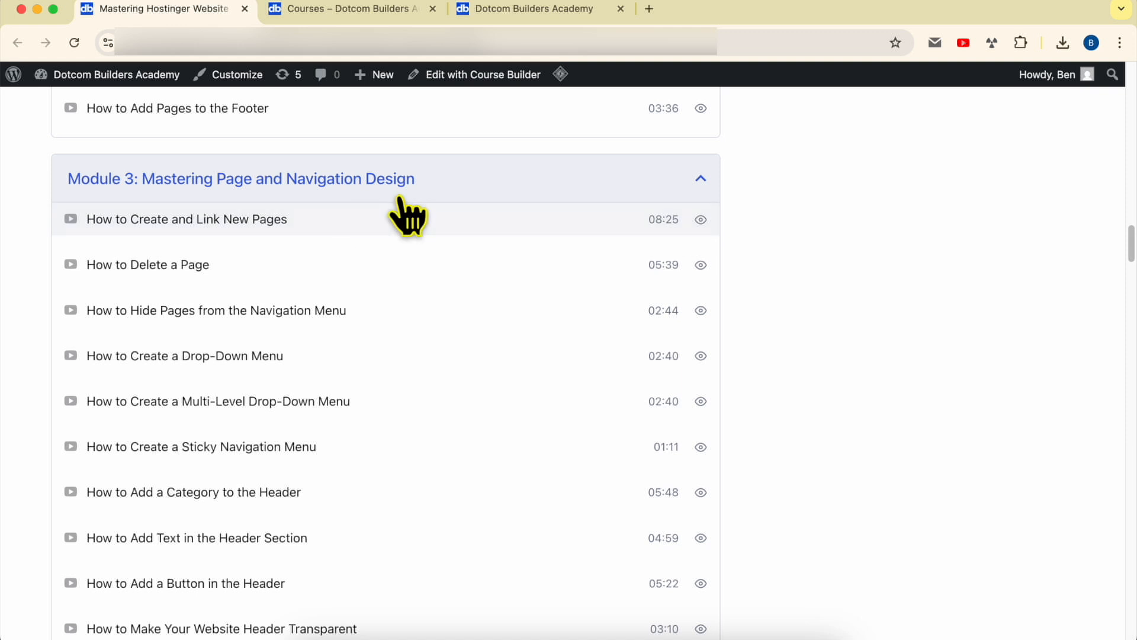
scroll(356, 323, "down", 10)
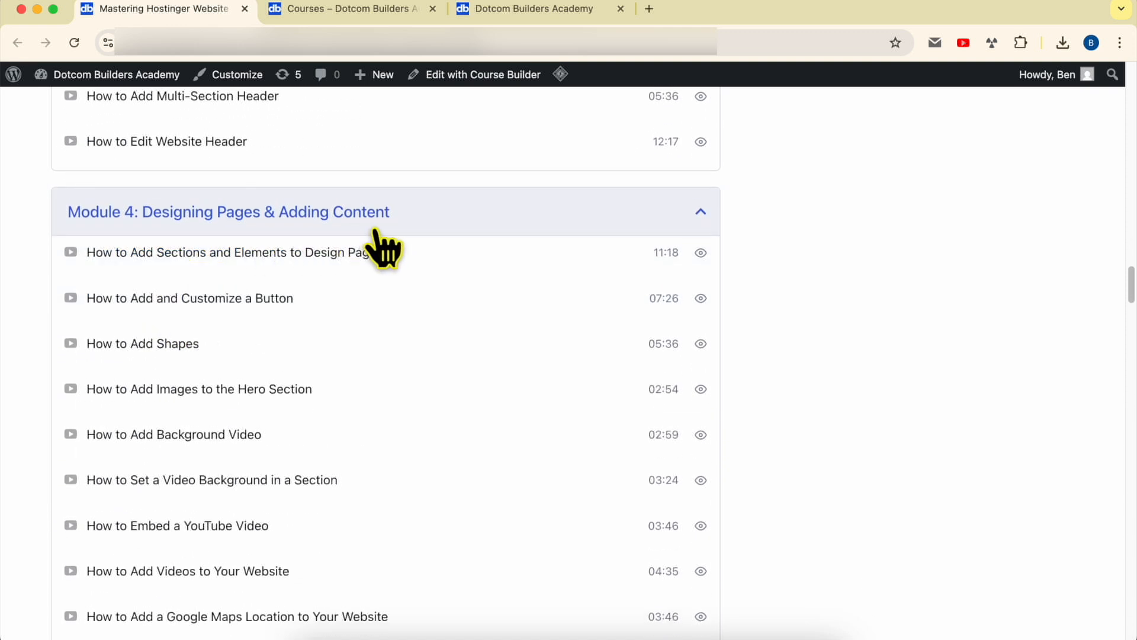
scroll(382, 249, "down", 13)
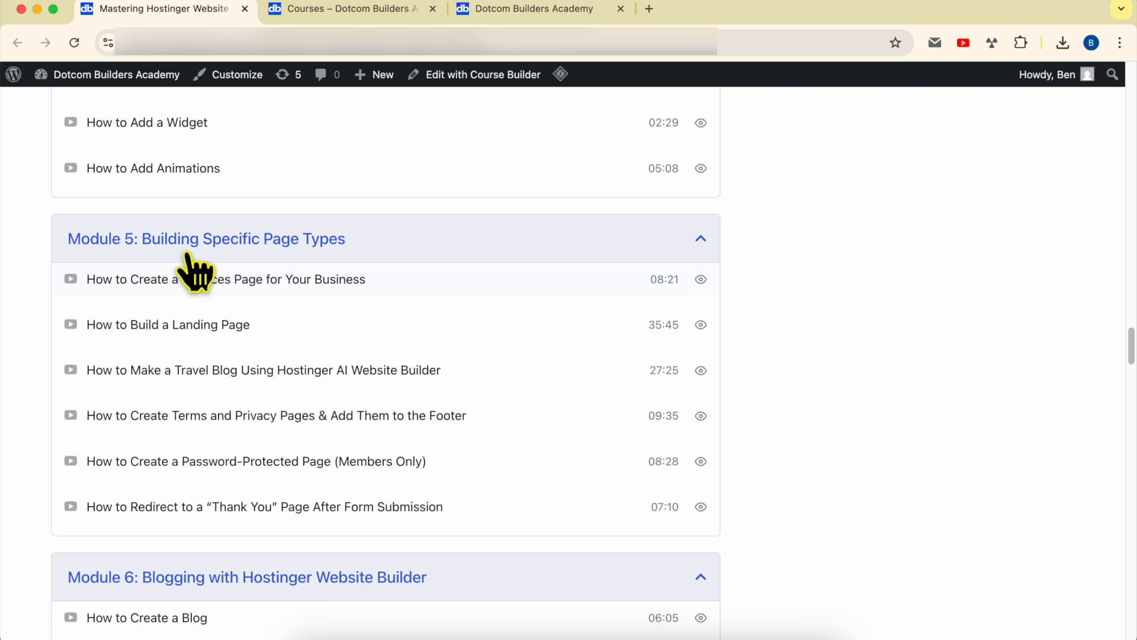
scroll(344, 254, "down", 10)
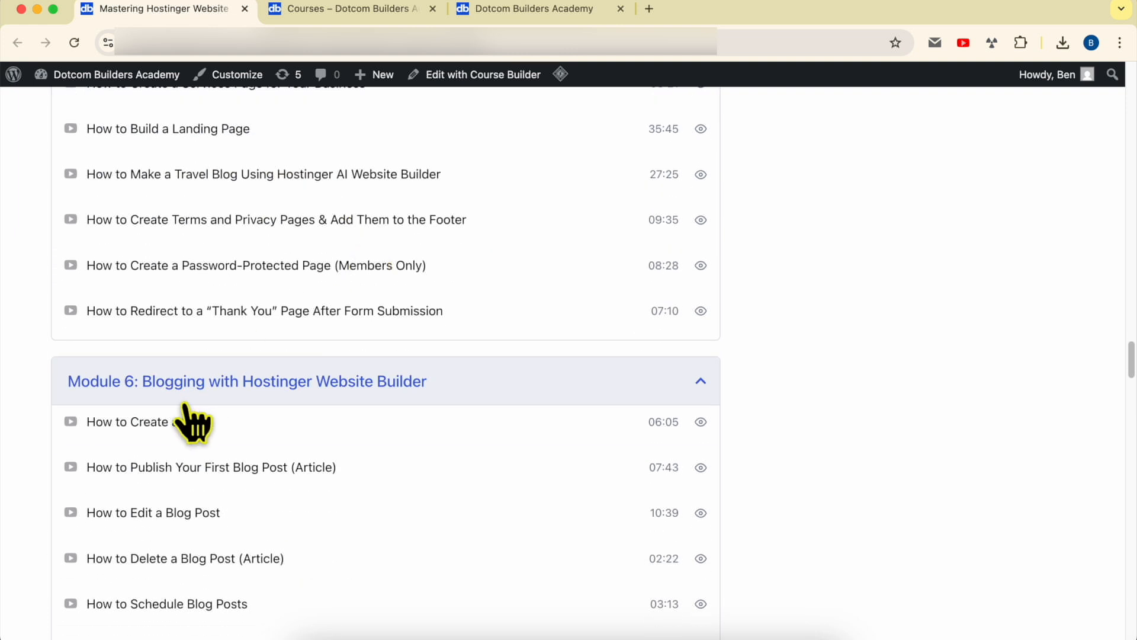
scroll(172, 397, "down", 11)
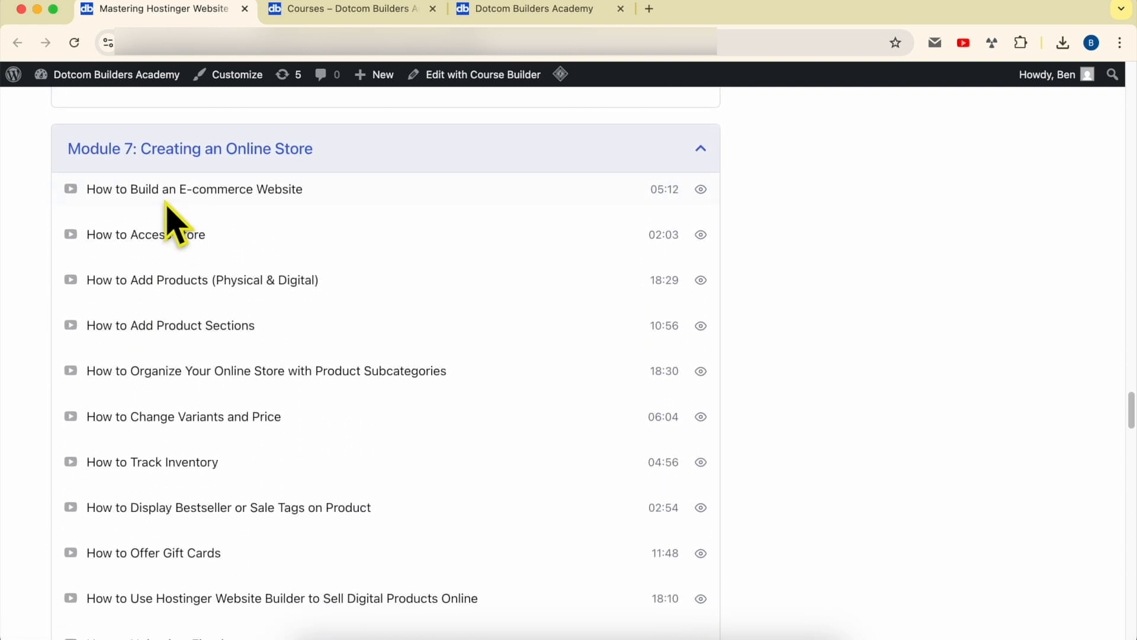
scroll(285, 308, "down", 11)
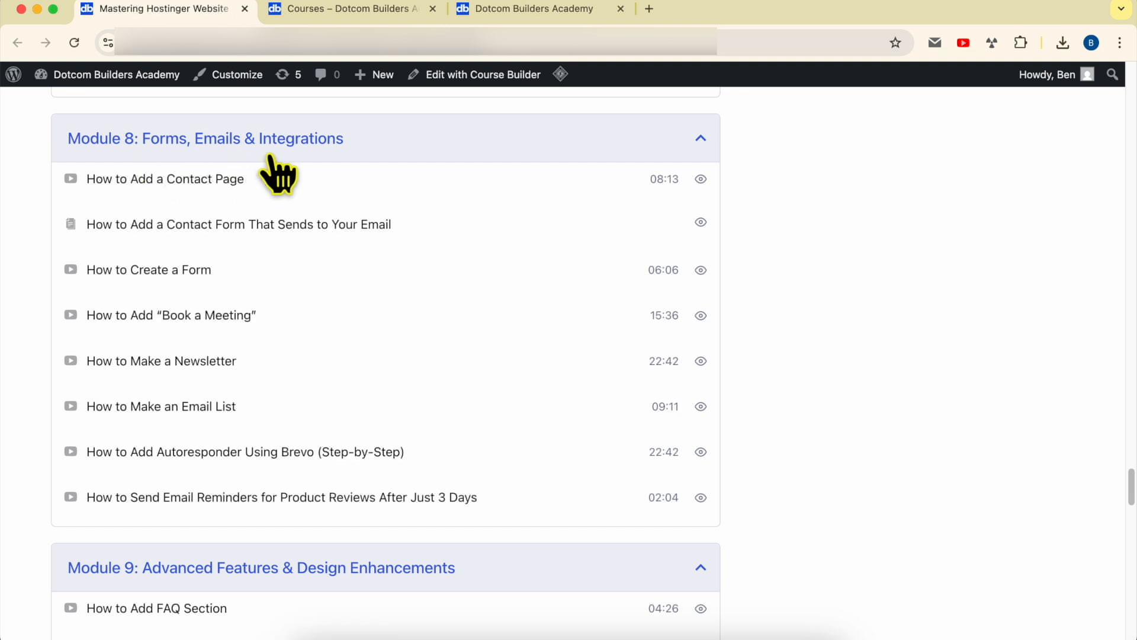
scroll(358, 173, "down", 6)
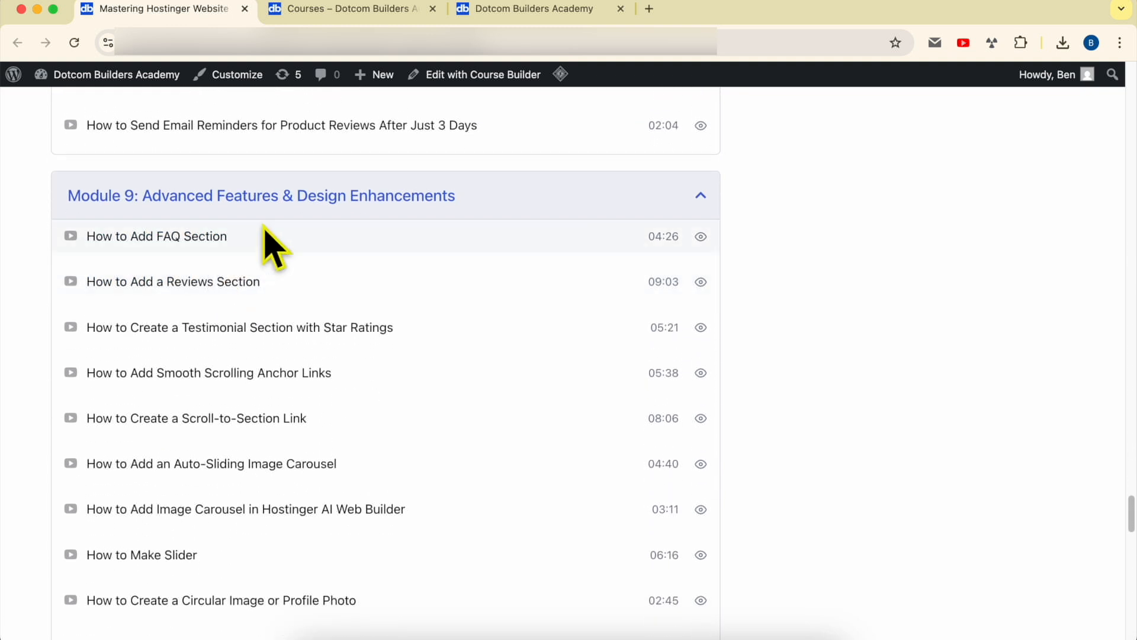
scroll(380, 229, "down", 12)
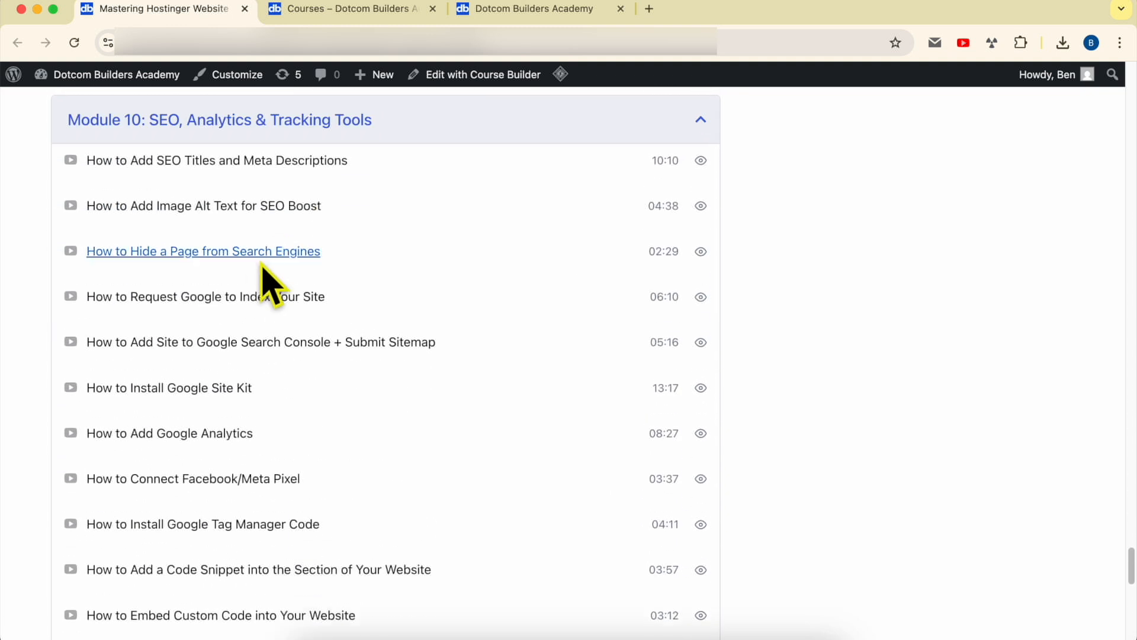
scroll(332, 134, "down", 2)
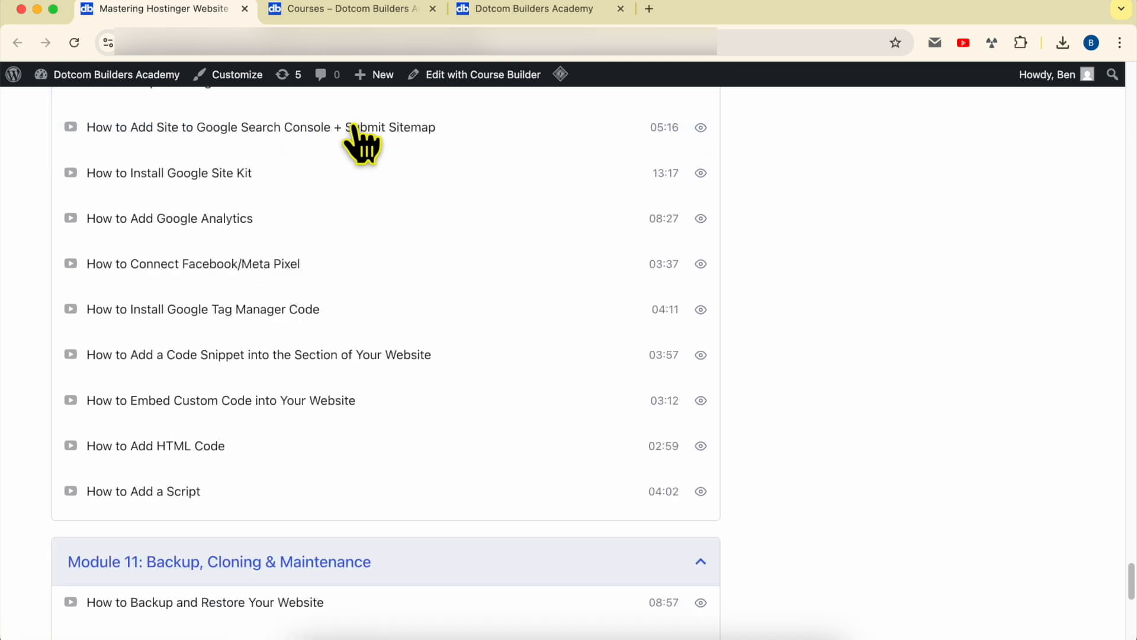
scroll(254, 254, "down", 7)
scroll(314, 228, "down", 3)
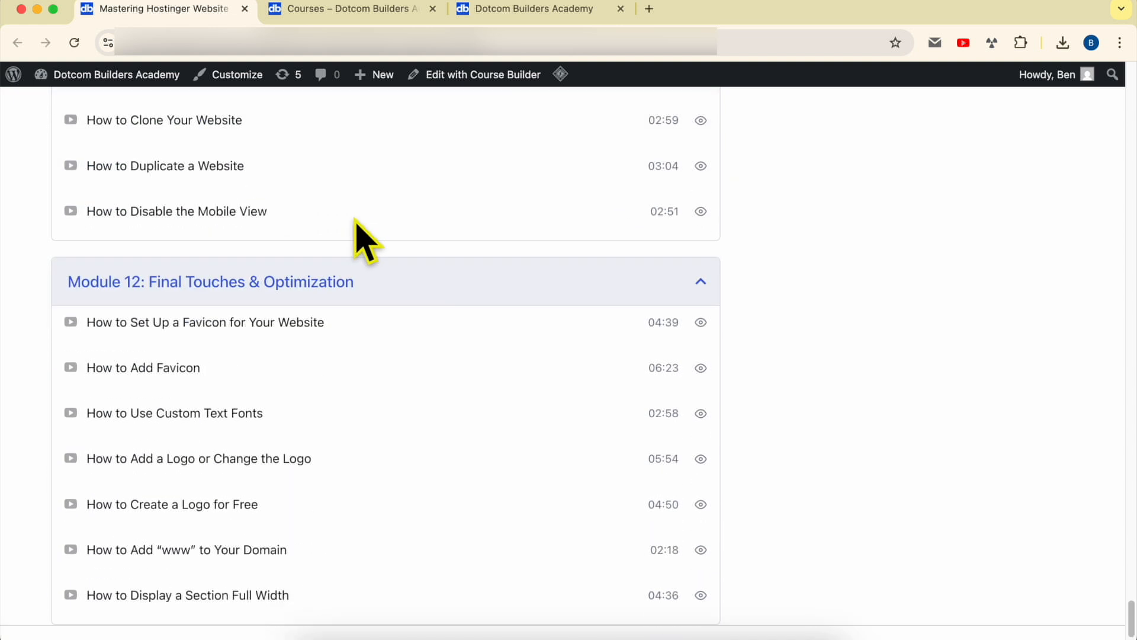
scroll(267, 261, "down", 1)
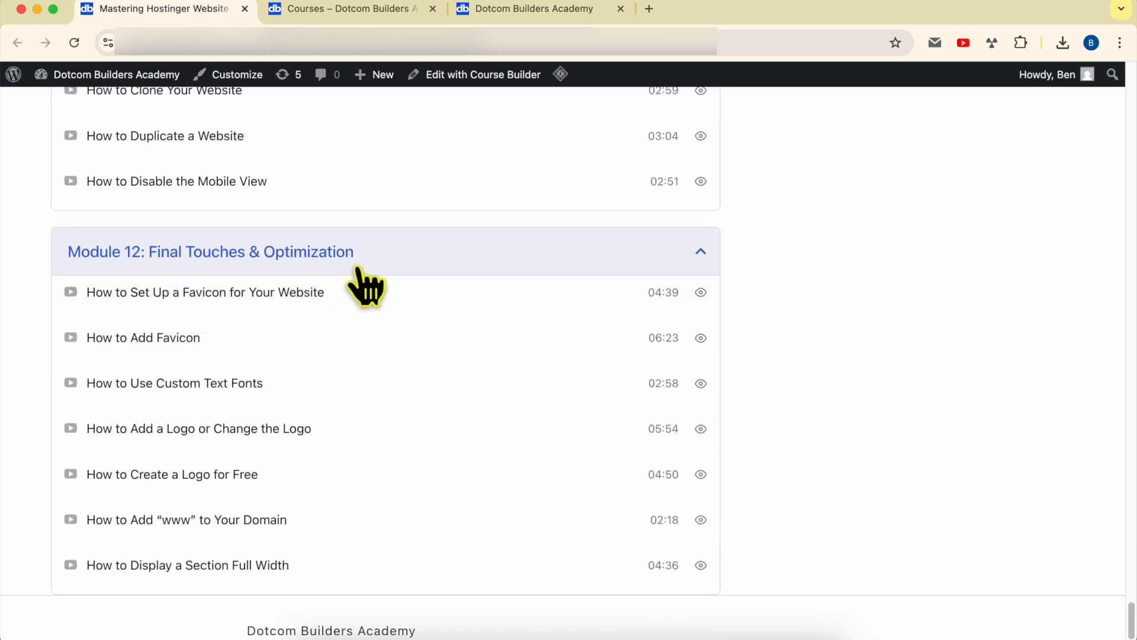
scroll(360, 294, "up", 15)
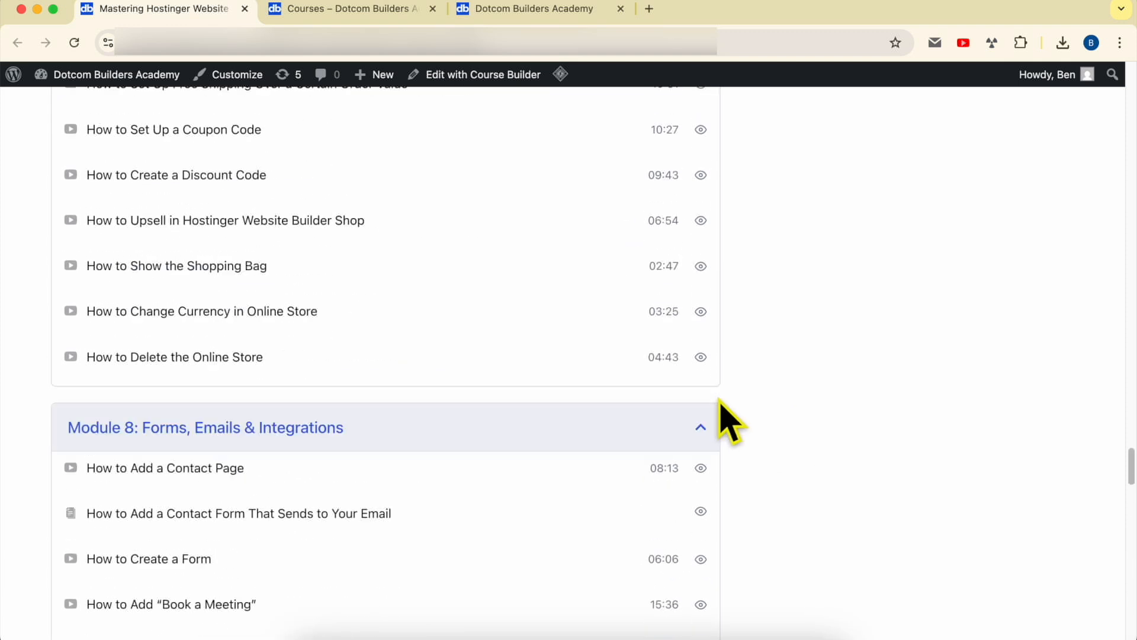
- Browse the academy's course catalogue through to the Hostinger courses, and switch to the Dotcom Builders Academy page
left_click(352, 16)
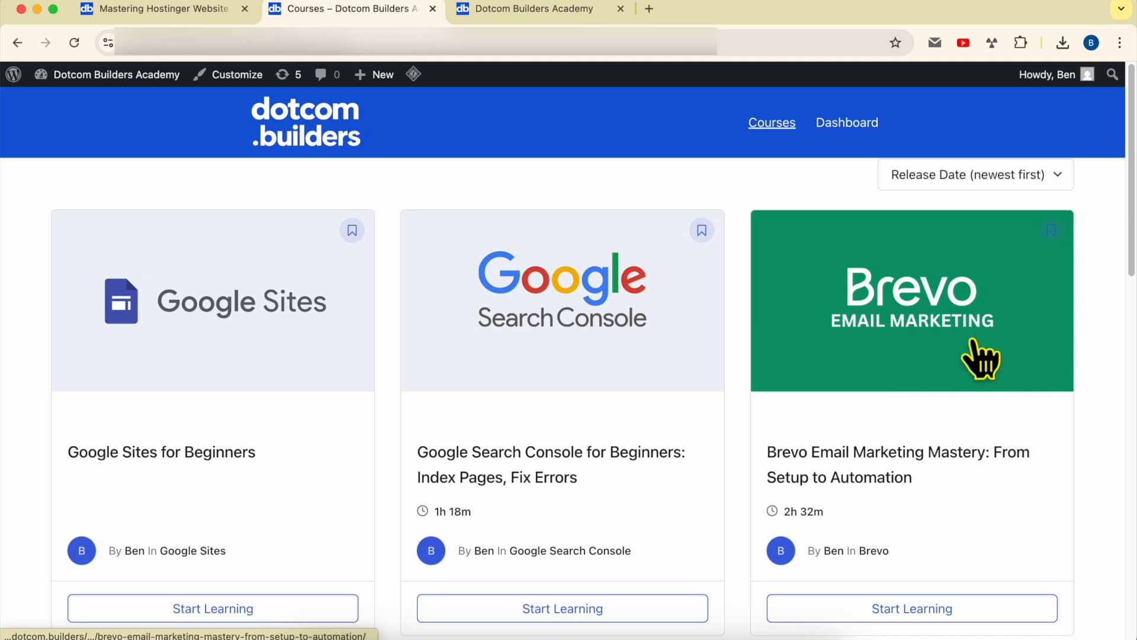
scroll(975, 359, "down", 10)
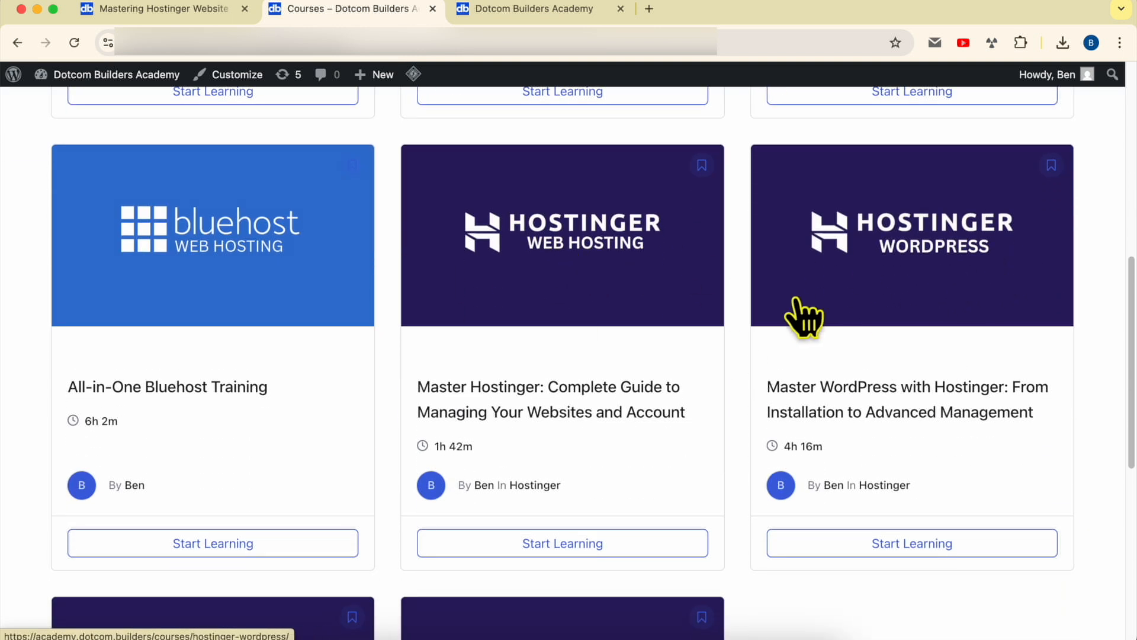
scroll(805, 317, "down", 4)
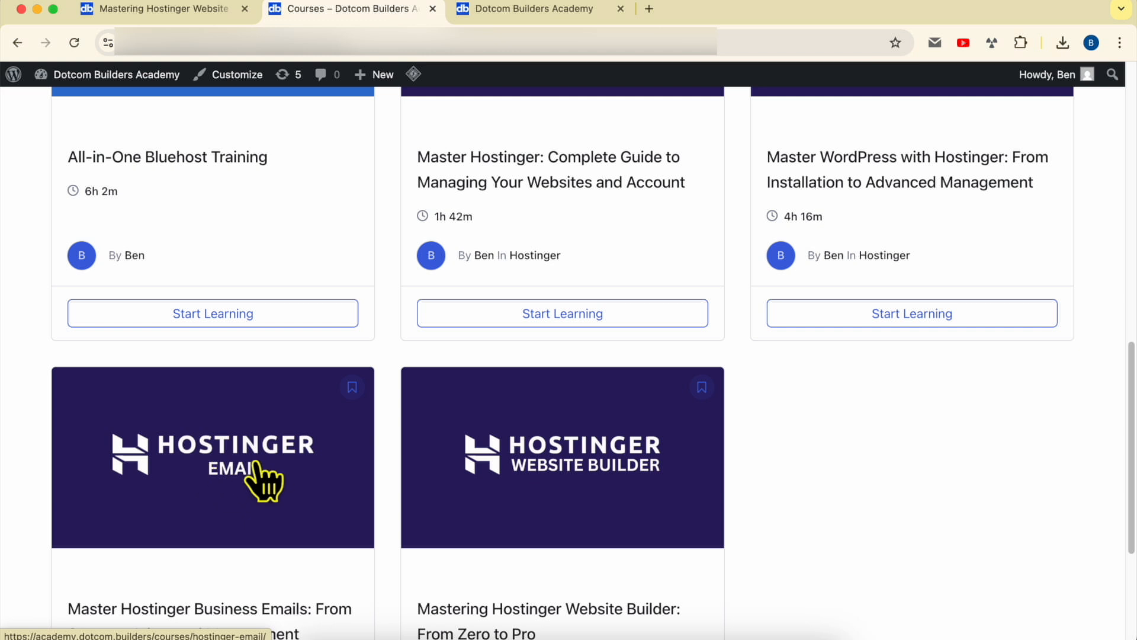
left_click(486, 18)
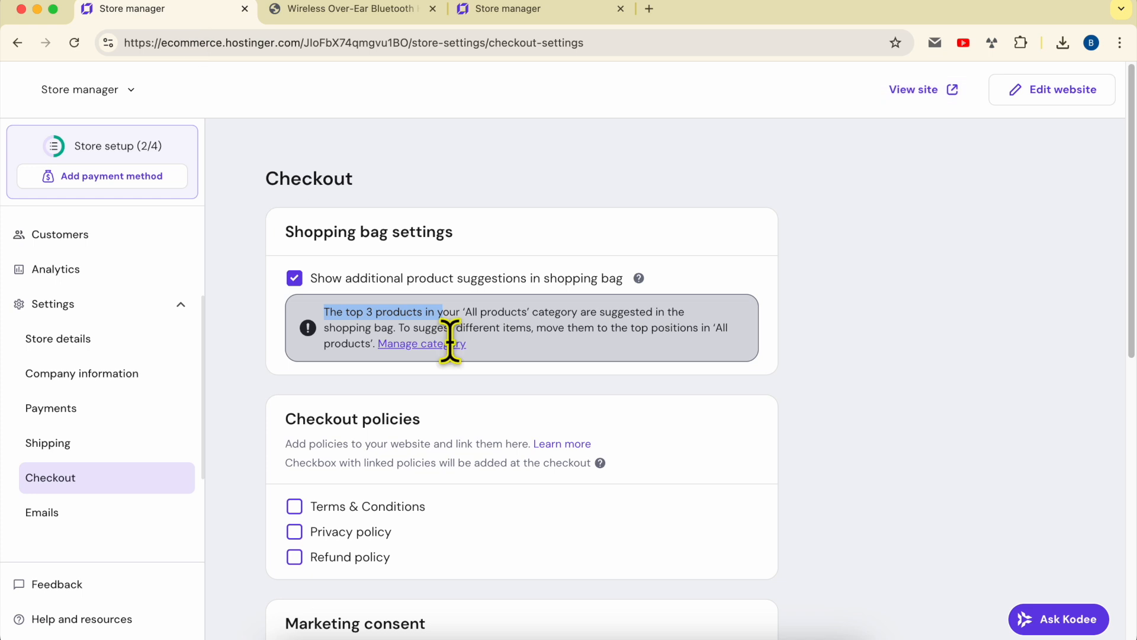
- Read the Checkout policies description in the store's checkout settings and examine the example of the policy checkbox shown at checkout
left_click(855, 424)
scroll(462, 442, "down", 1)
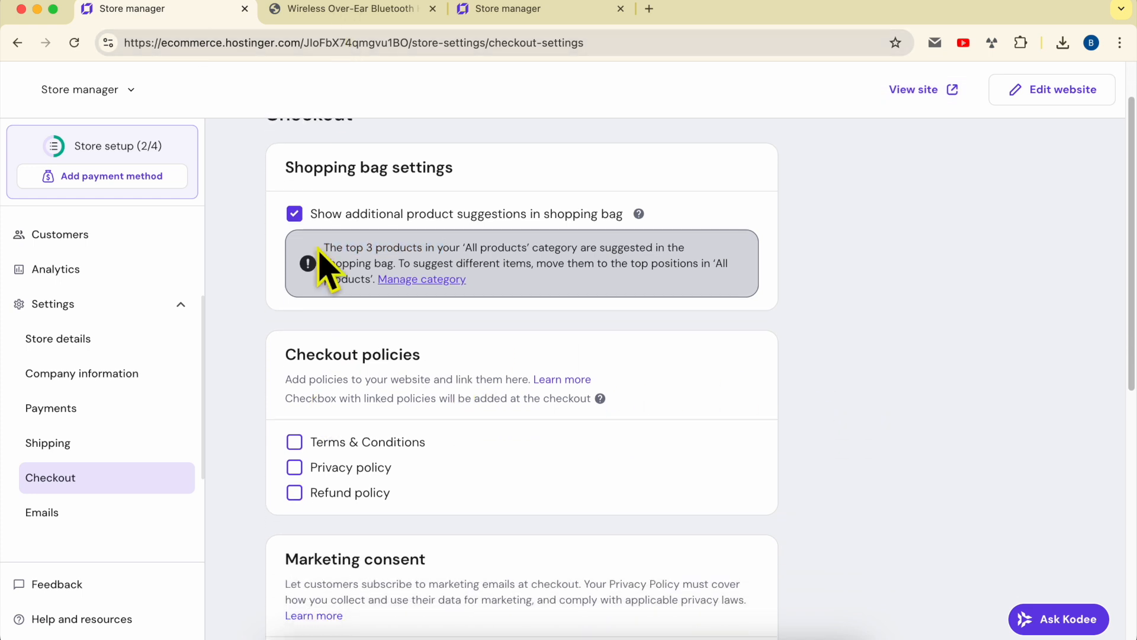
left_click_drag(285, 379, 520, 372)
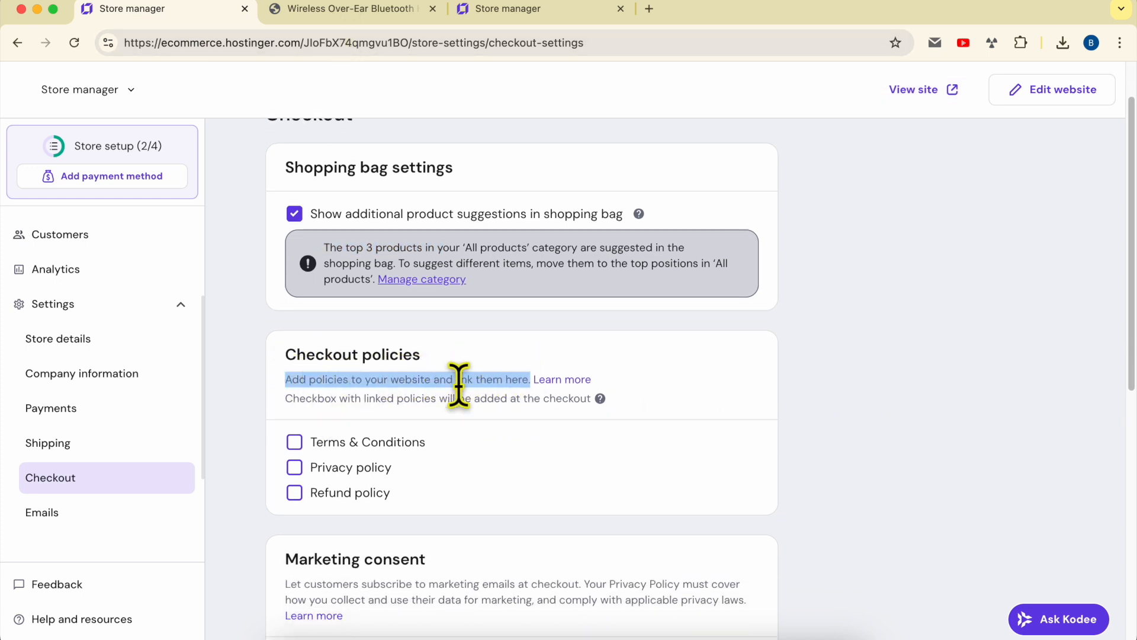
left_click(362, 398)
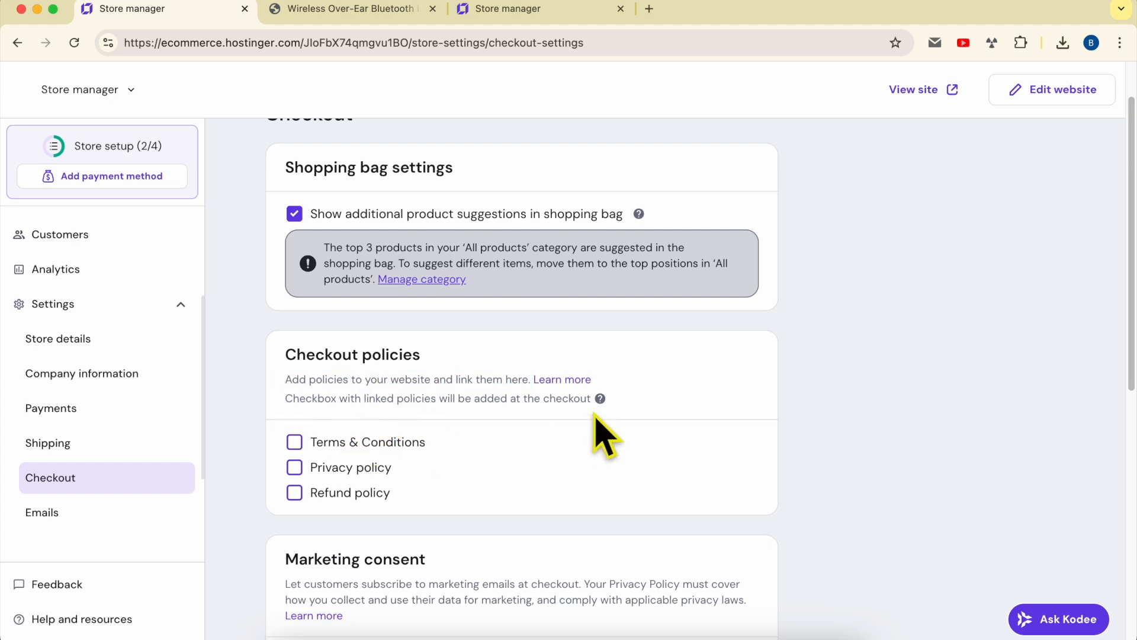
mouse_move(600, 401)
scroll(718, 404, "up", 10)
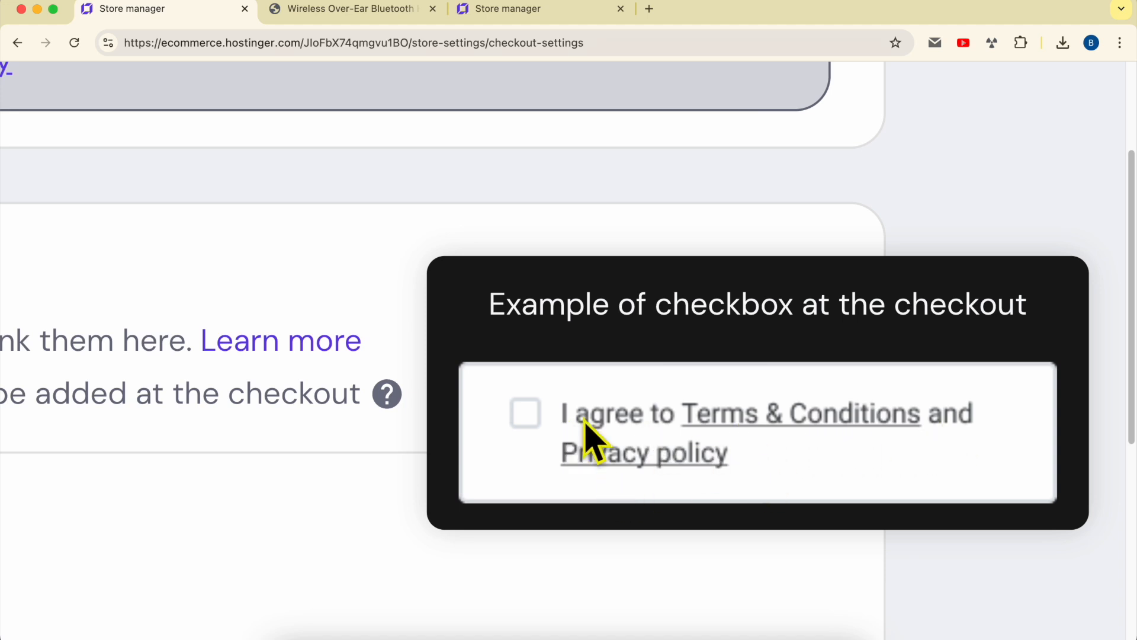
scroll(495, 310, "down", 5)
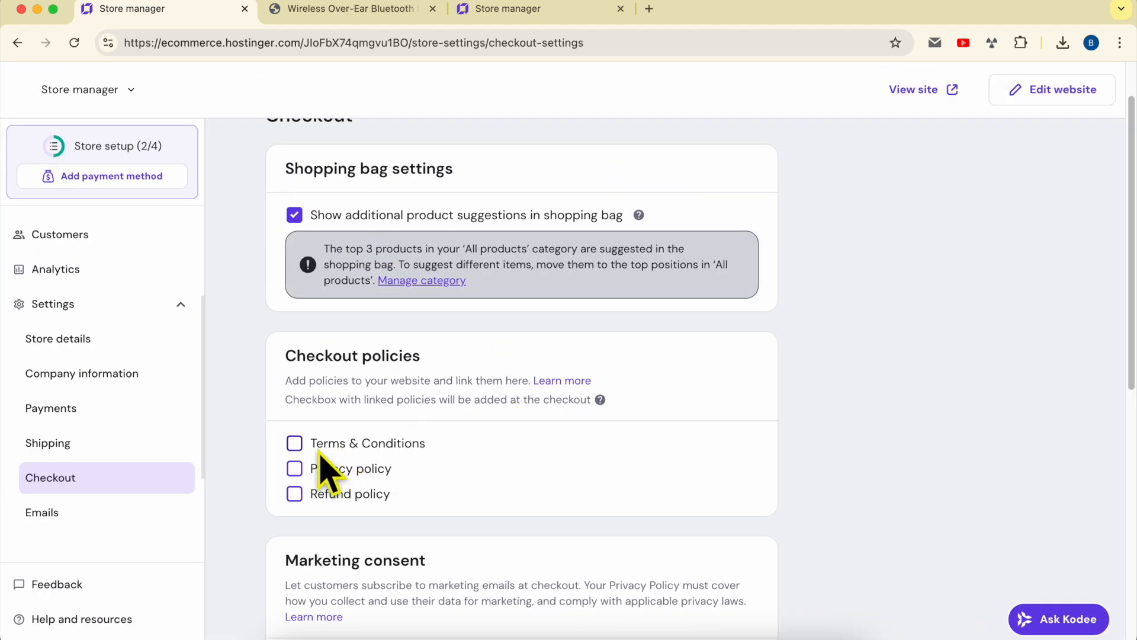
- Enable the Terms & Conditions, Privacy policy and Refund policy options under Checkout policies
left_click(293, 444)
left_click(294, 507)
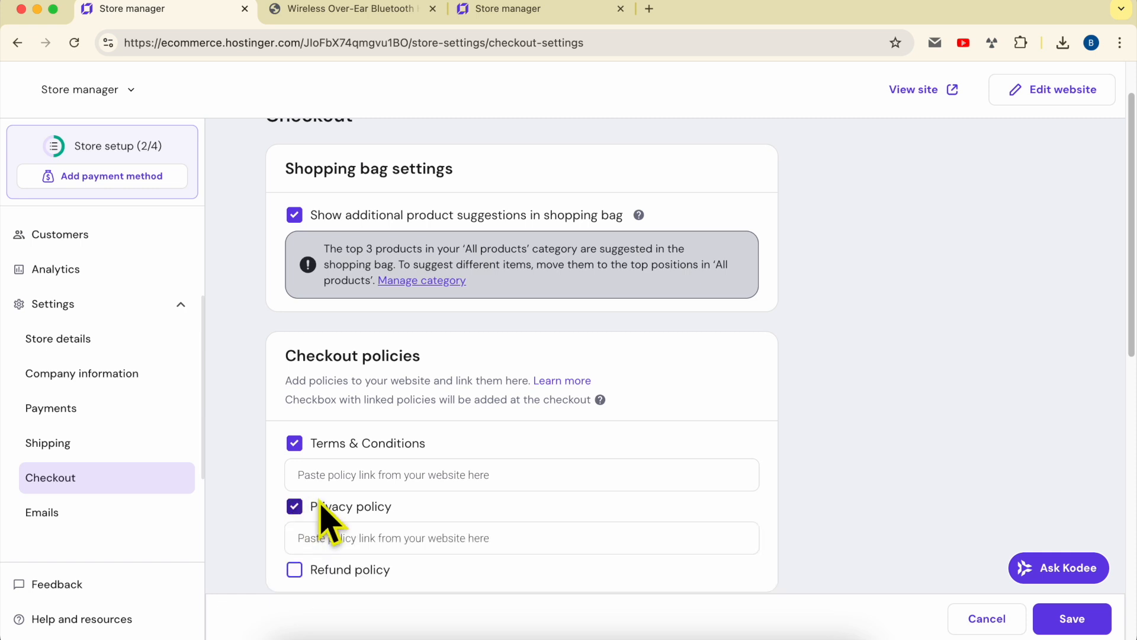
left_click(294, 570)
scroll(495, 533, "down", 3)
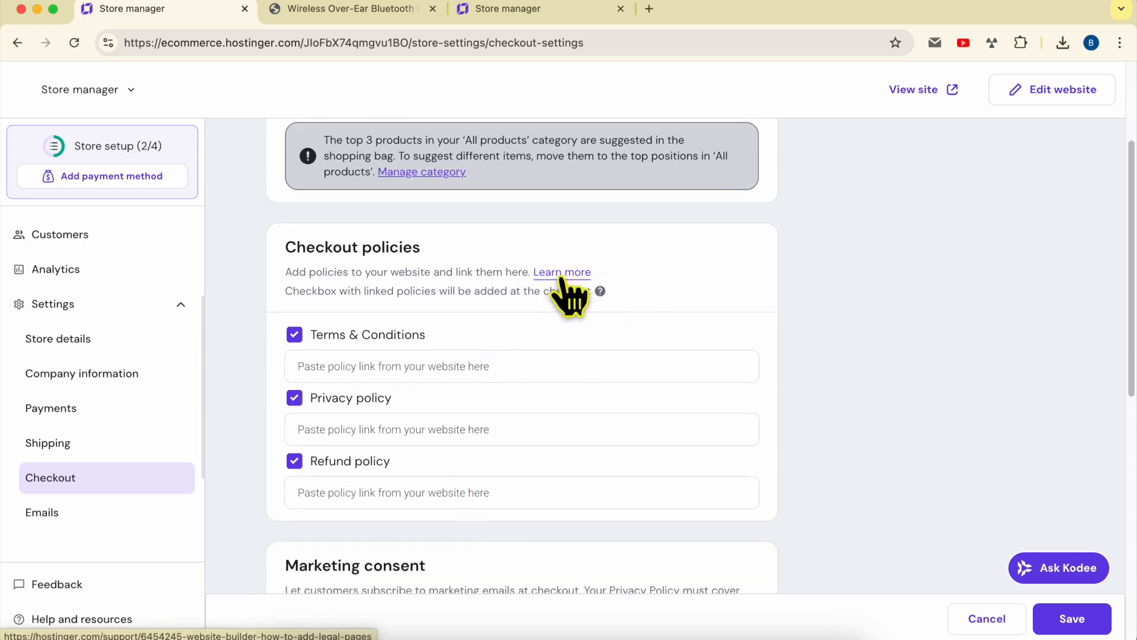
mouse_move(599, 296)
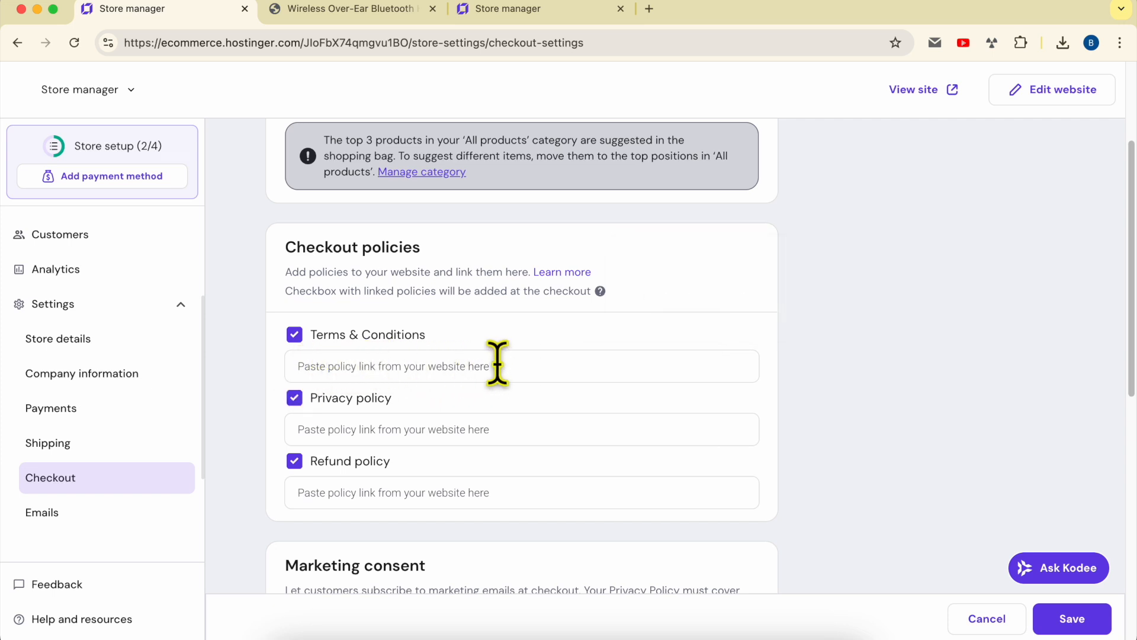
left_click_drag(312, 339, 442, 333)
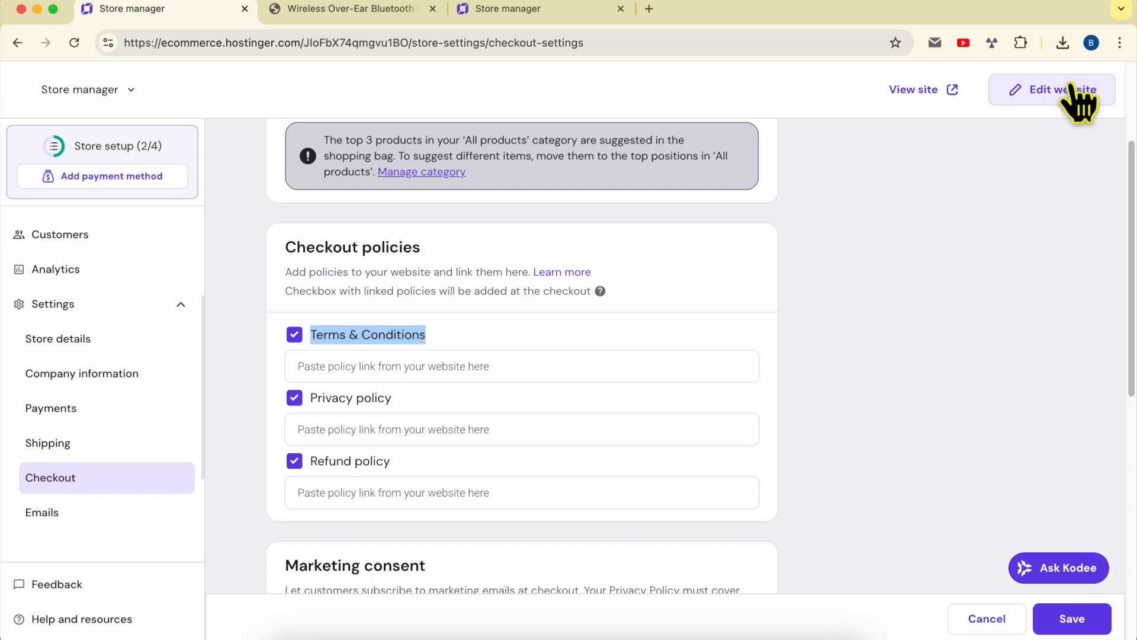
- Open hpanel.hostinger.com in a separate tab and start editing the travel.benstestsite.com website from the websites list
left_click(376, 42)
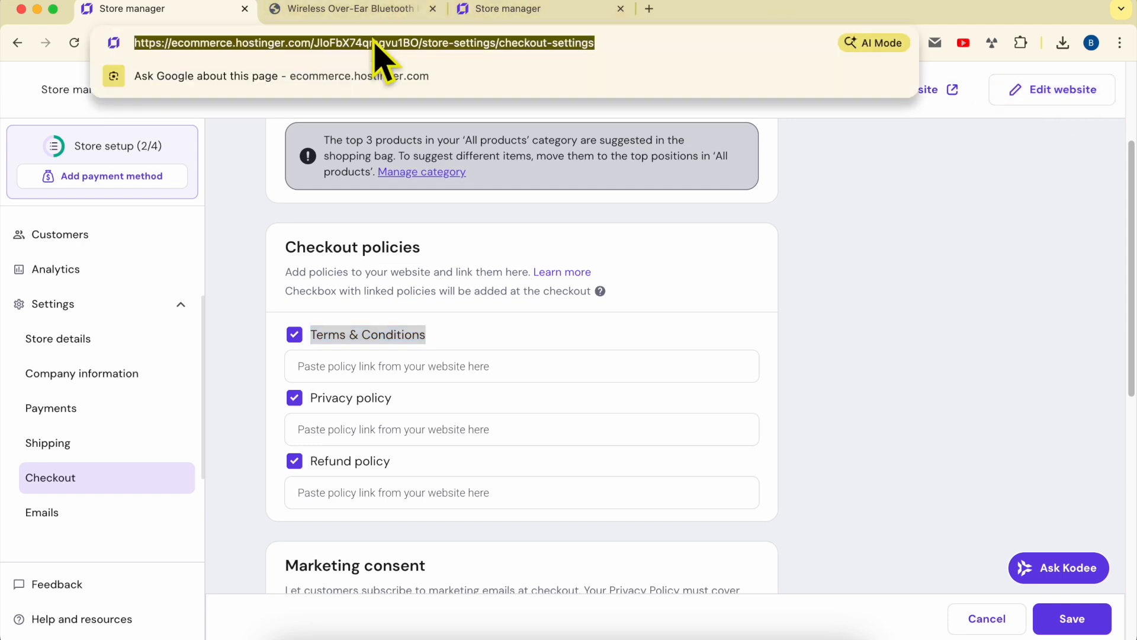
type("hp")
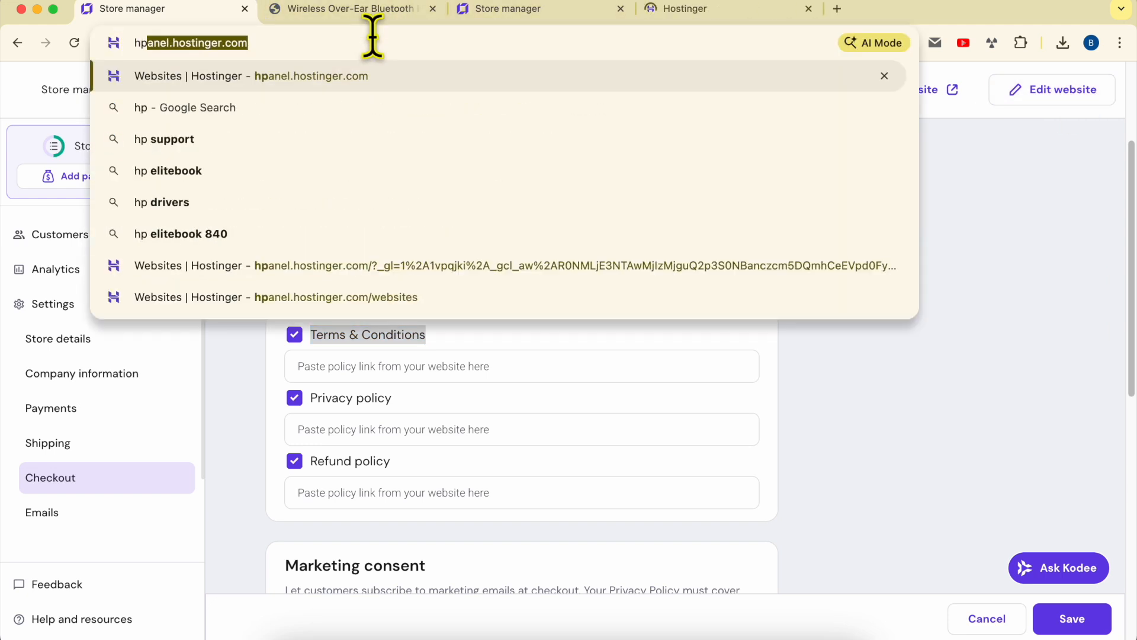
left_click(818, 368)
left_click(716, 10)
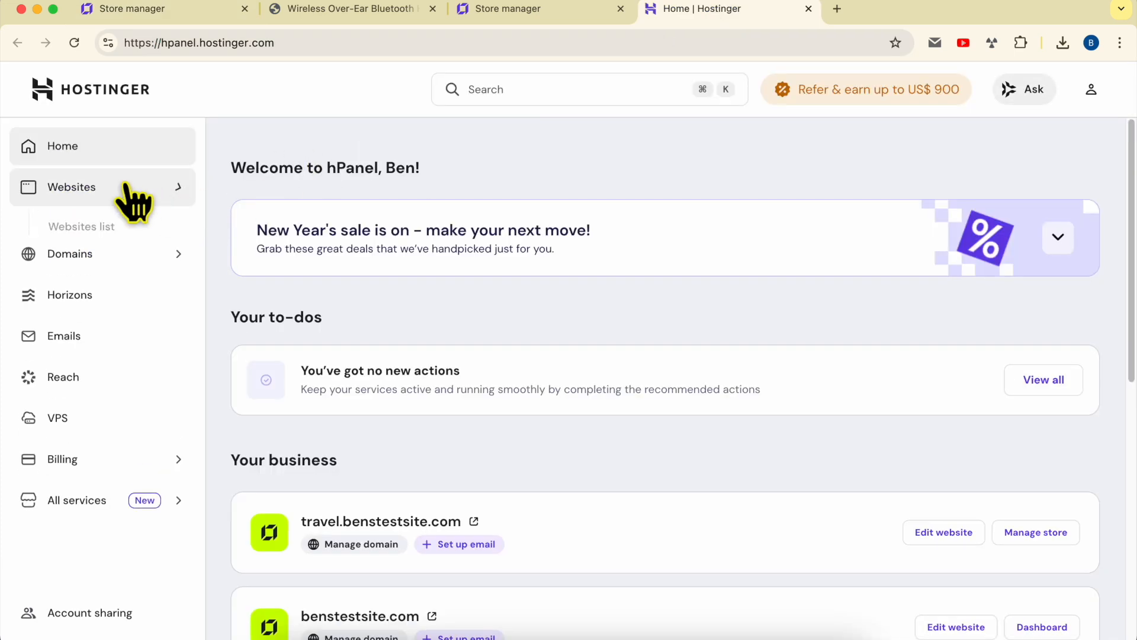
left_click(126, 188)
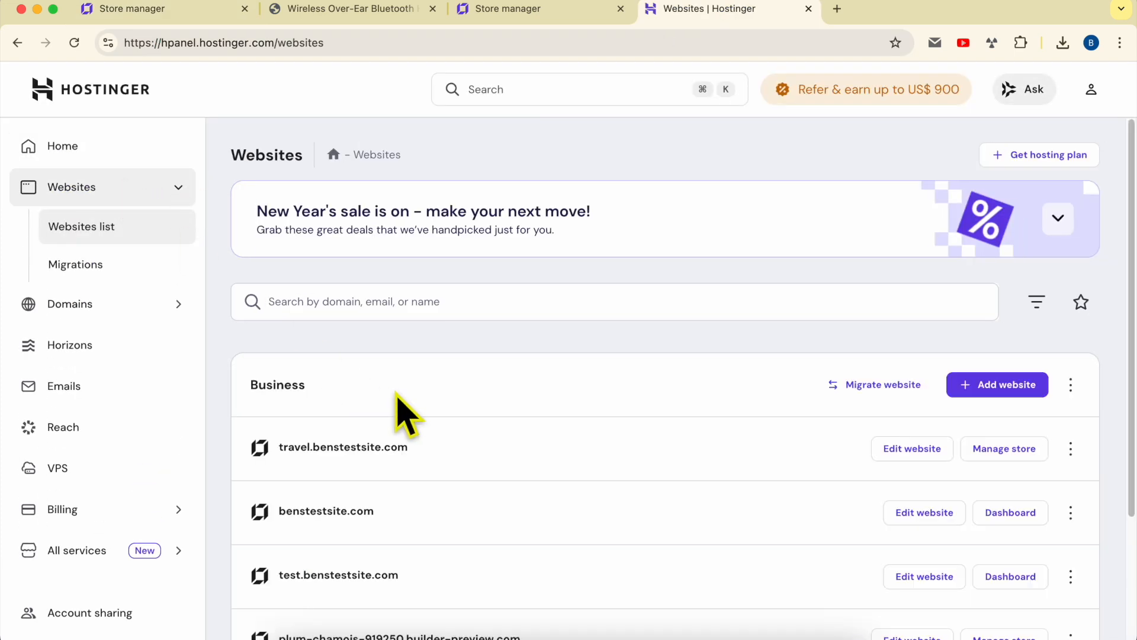
left_click(917, 452)
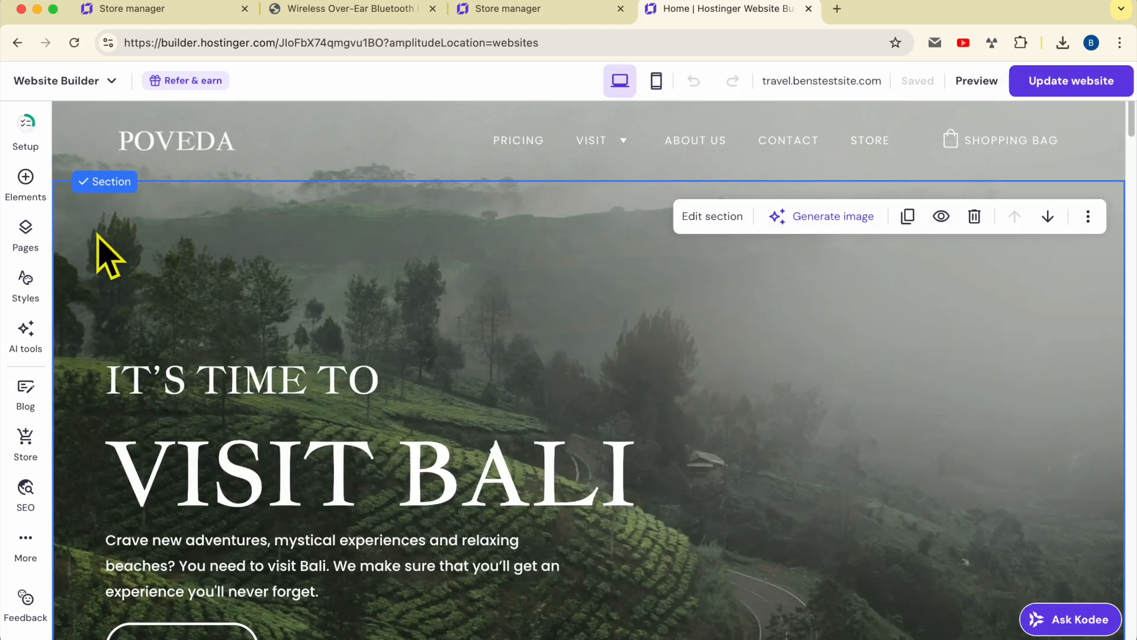
- Start adding a website page from the Privacy policy template after looking through the existing pages and the template preview
left_click(25, 232)
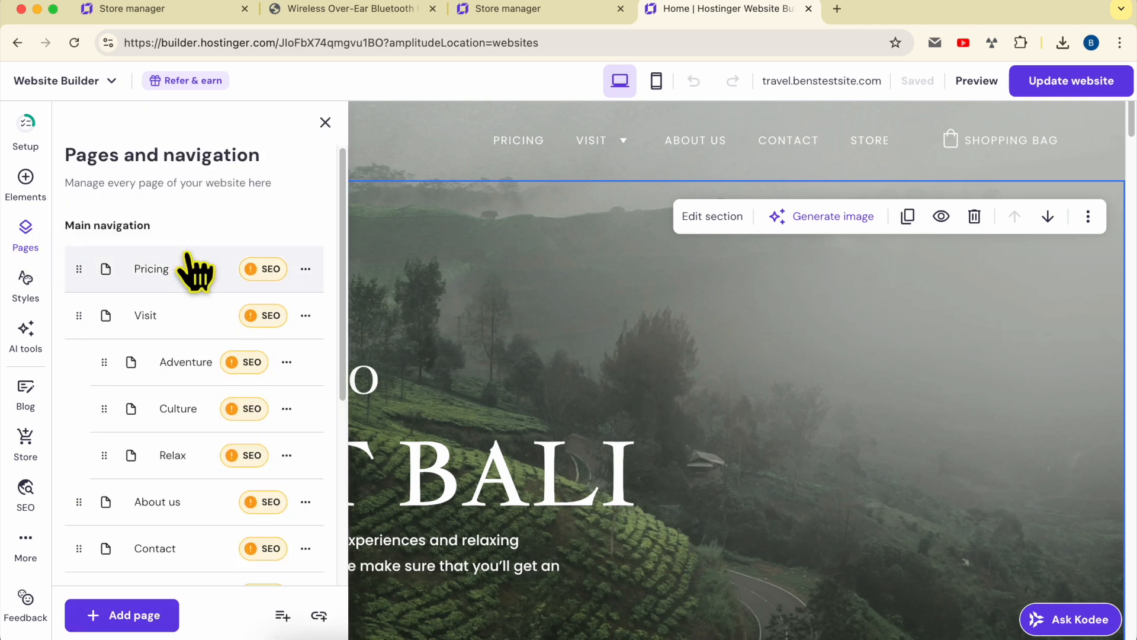
scroll(188, 267, "down", 5)
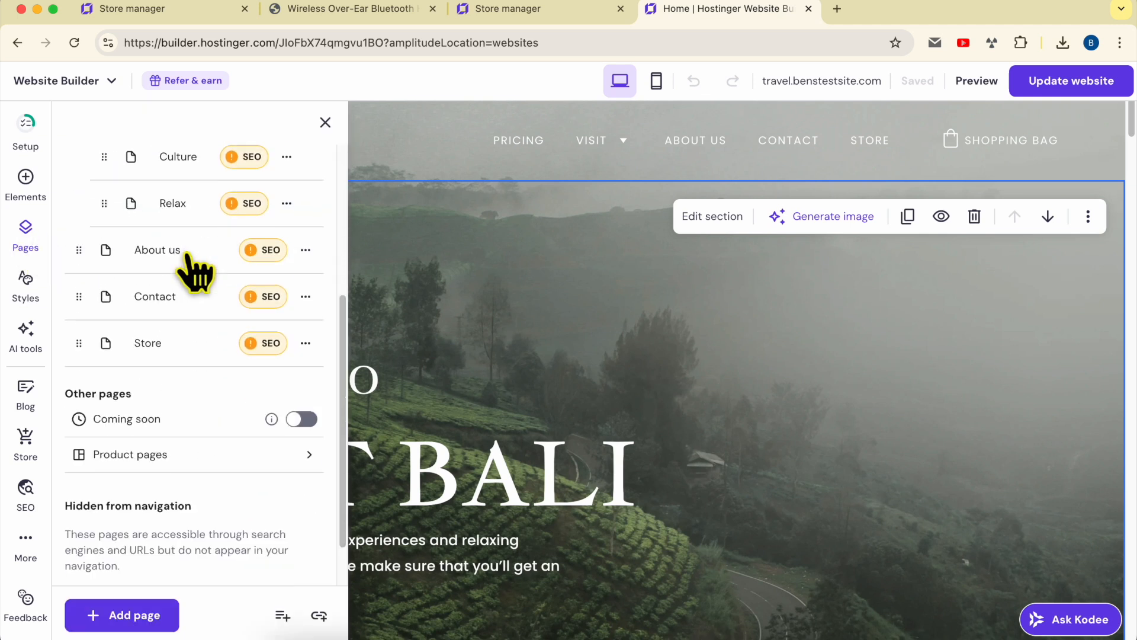
left_click(140, 616)
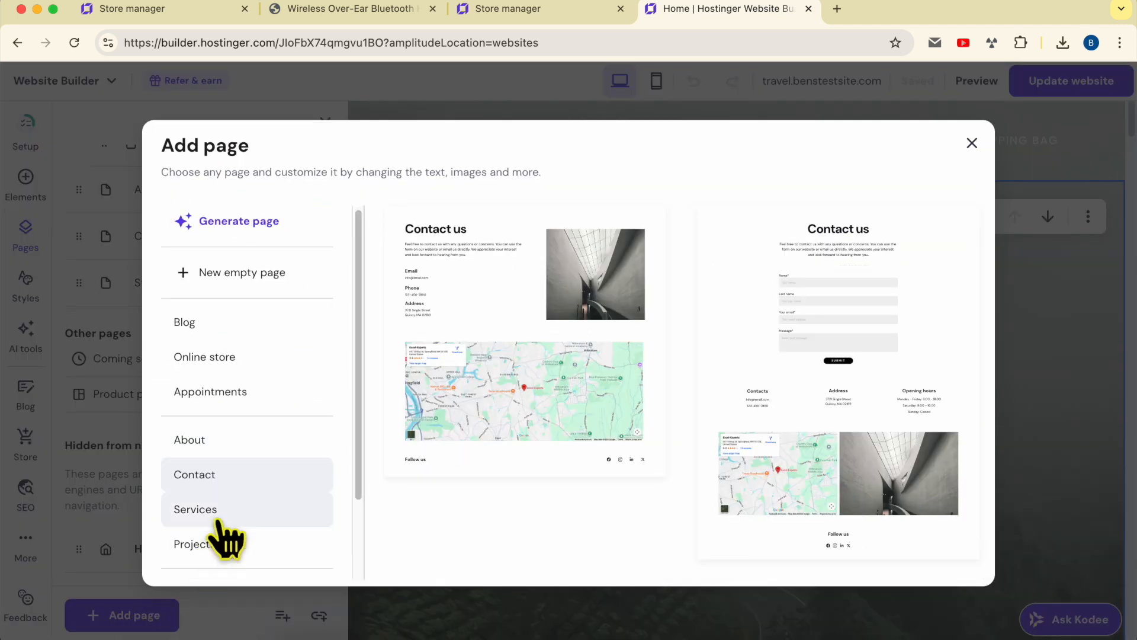
scroll(254, 480, "down", 3)
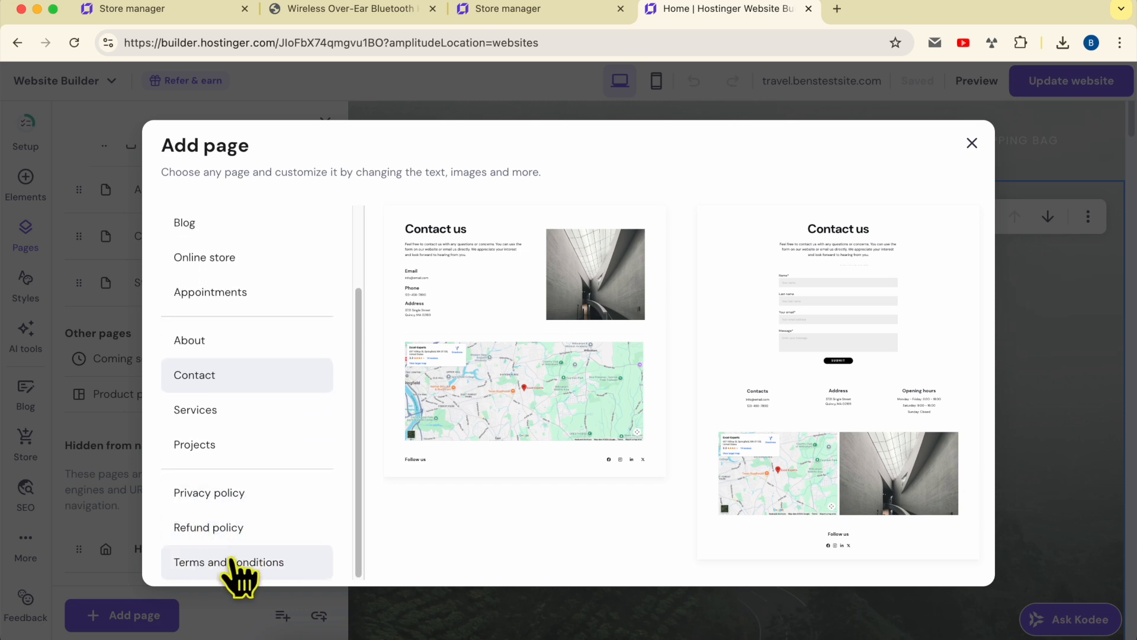
left_click(261, 492)
scroll(535, 406, "down", 5)
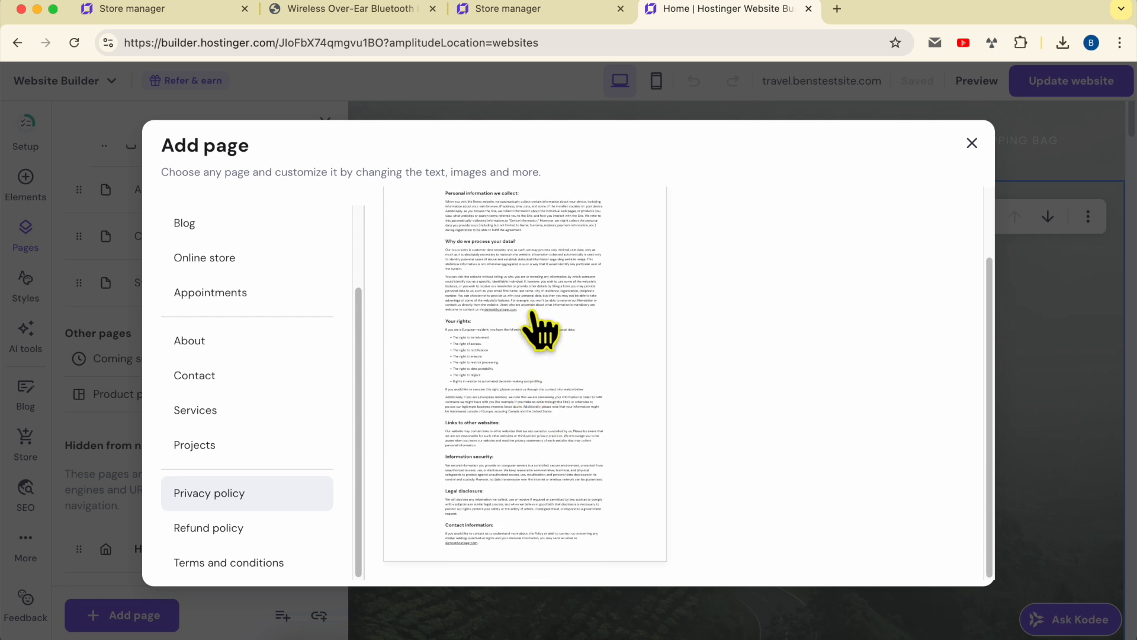
left_click(539, 332)
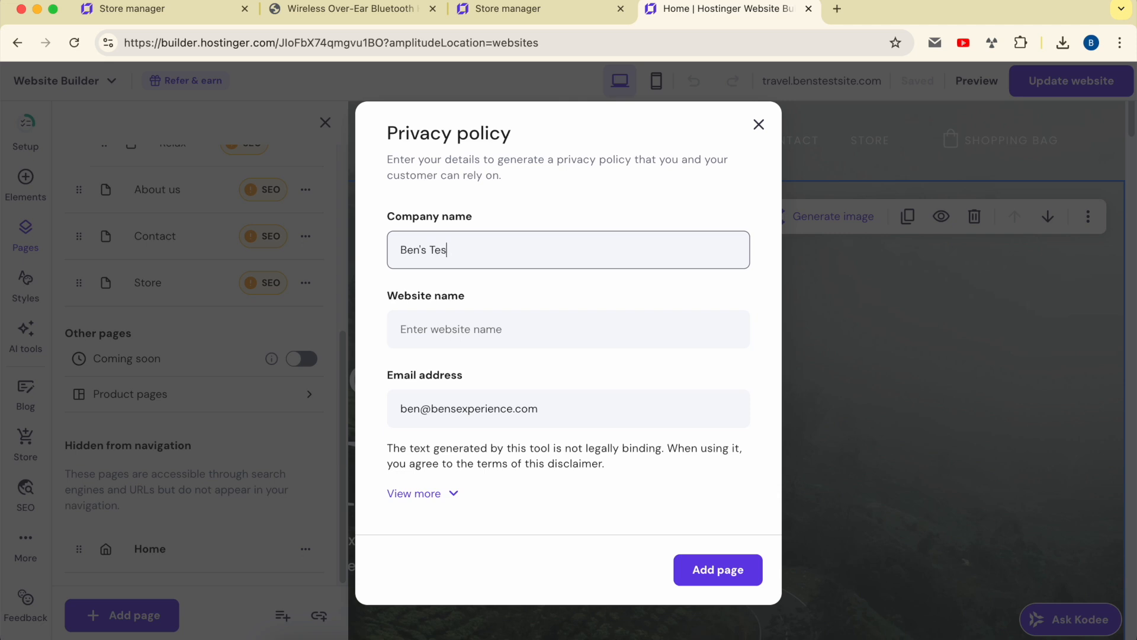
left_click(490, 330)
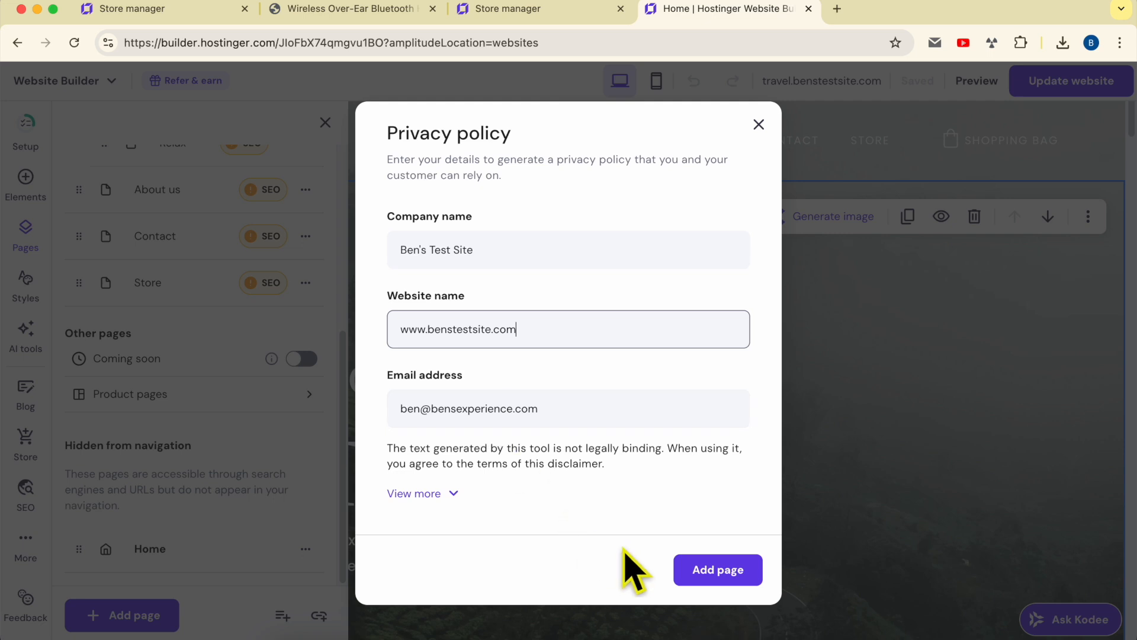
left_click(453, 495)
scroll(529, 468, "down", 1)
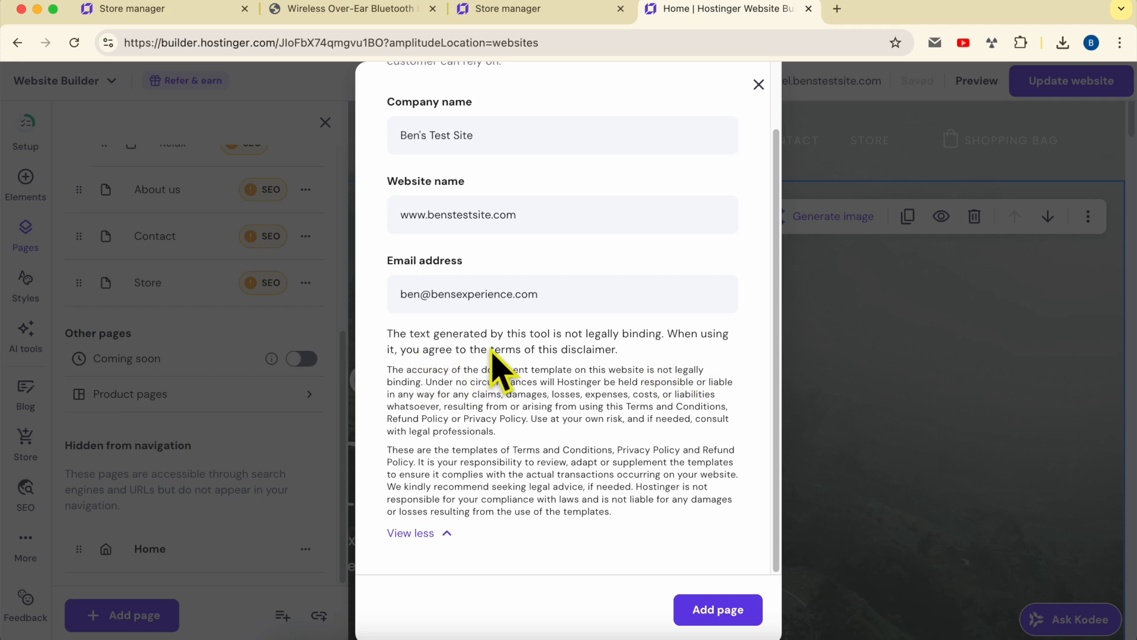
left_click(718, 615)
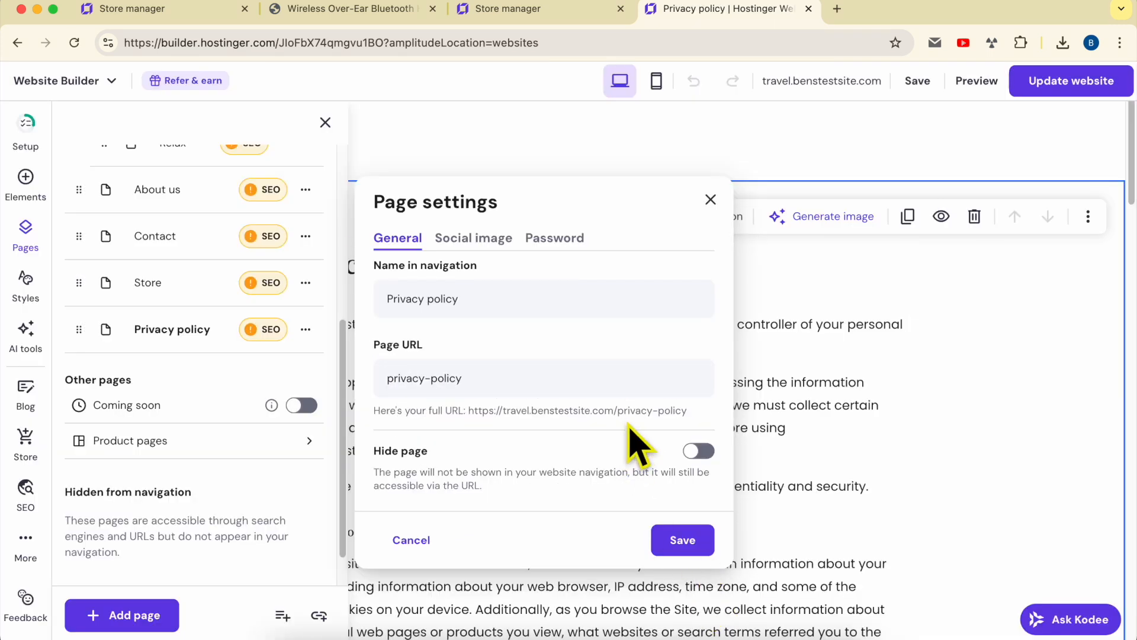
left_click(977, 335)
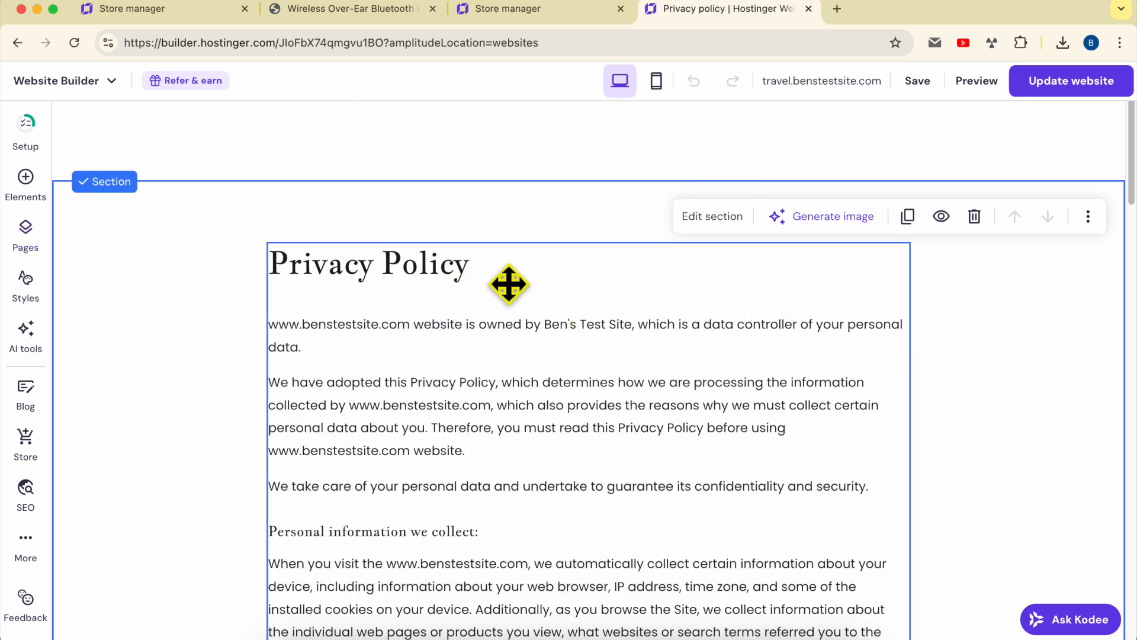
- Publish the website changes and open the live travel.benstestsite.com site
left_click(1043, 89)
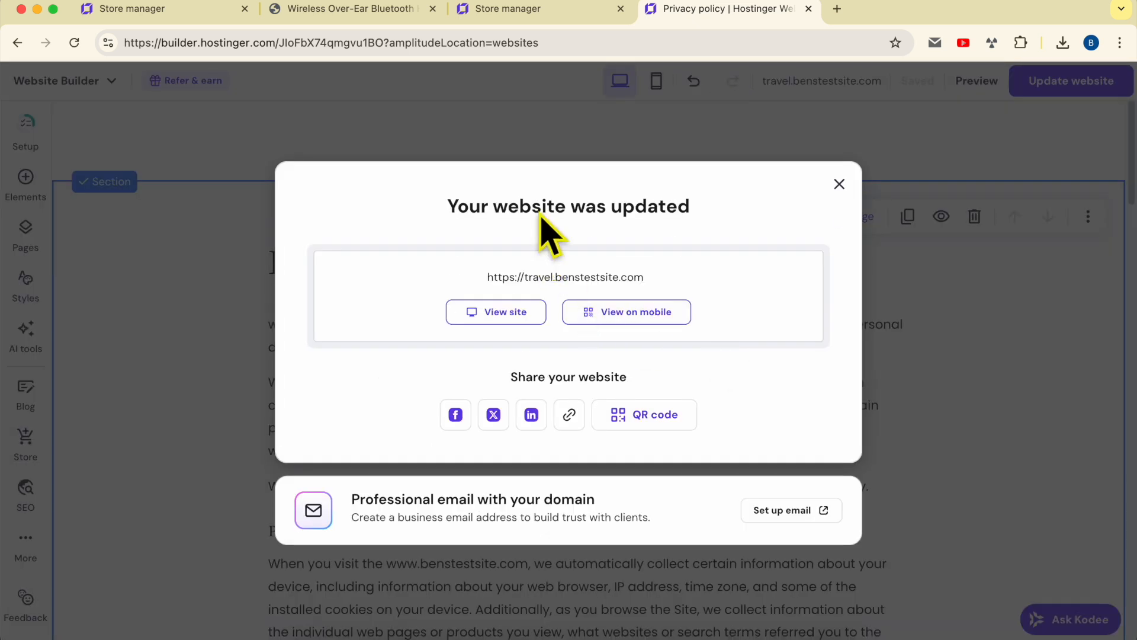
triple_click(540, 217)
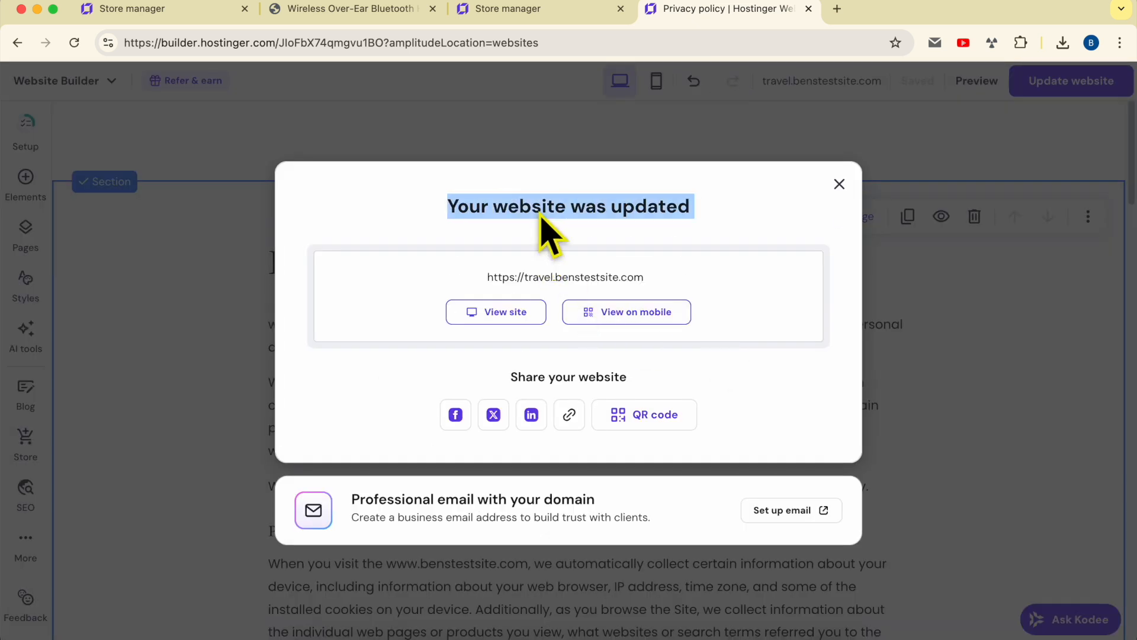
left_click(504, 312)
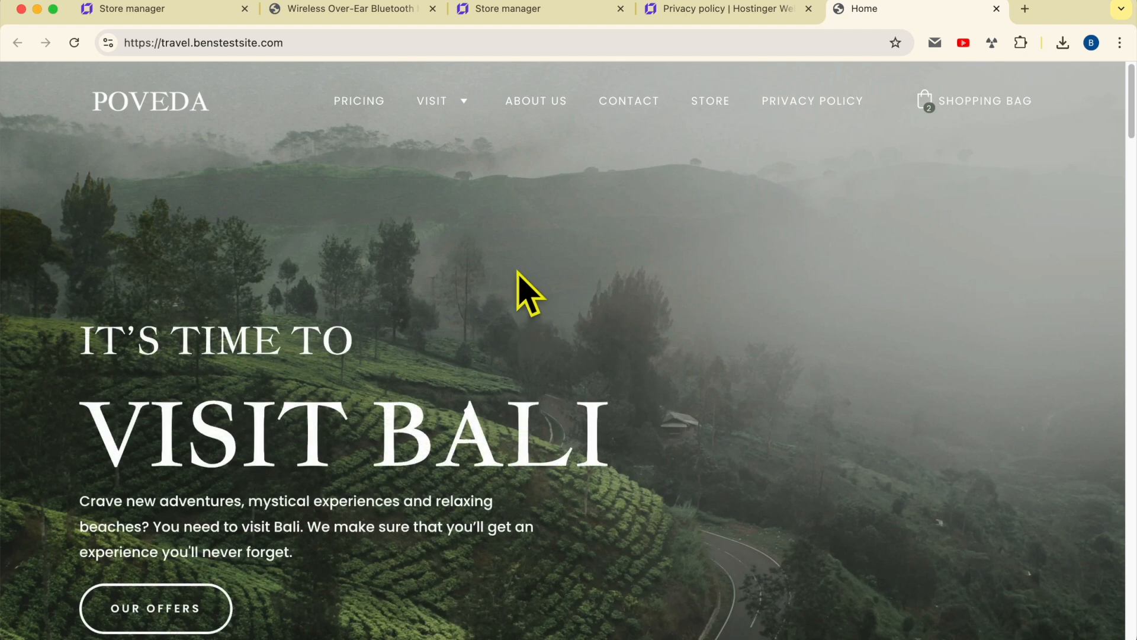
- Open the live site's Privacy Policy page, copy its URL and read through the policy text
left_click(831, 104)
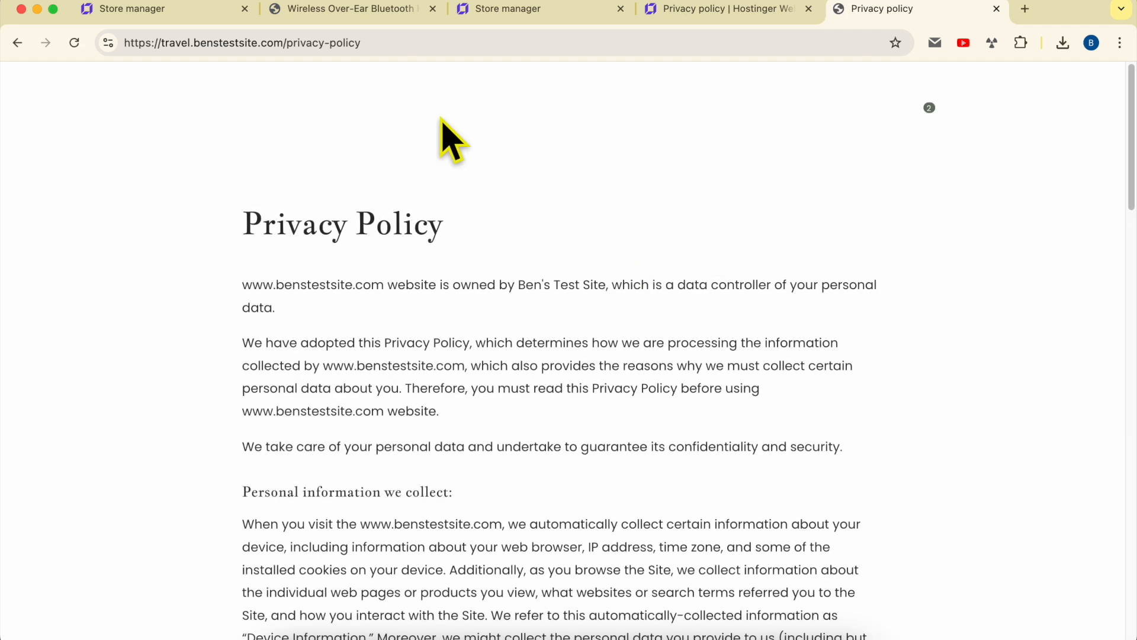
right_click(391, 42)
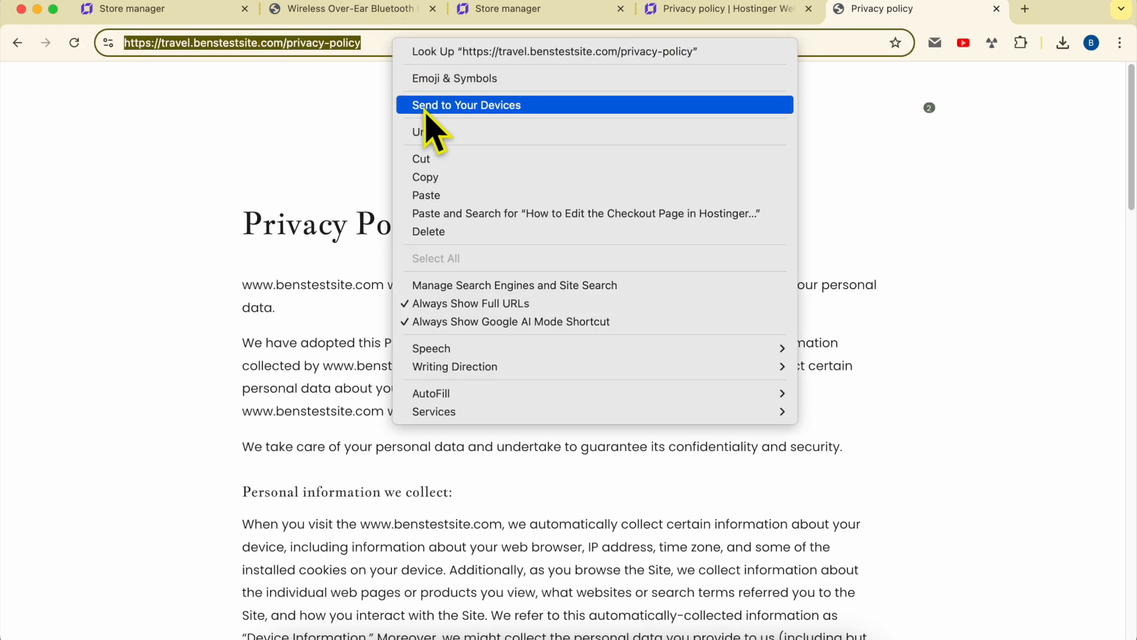
left_click(453, 177)
scroll(520, 228, "down", 10)
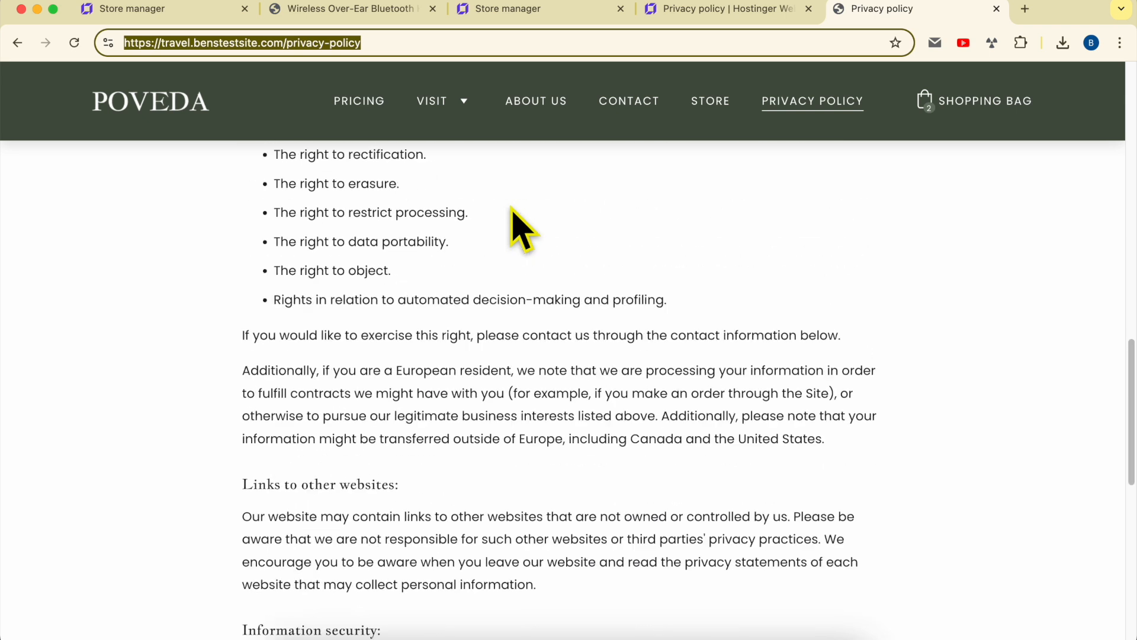
scroll(518, 226, "down", 10)
scroll(482, 216, "up", 20)
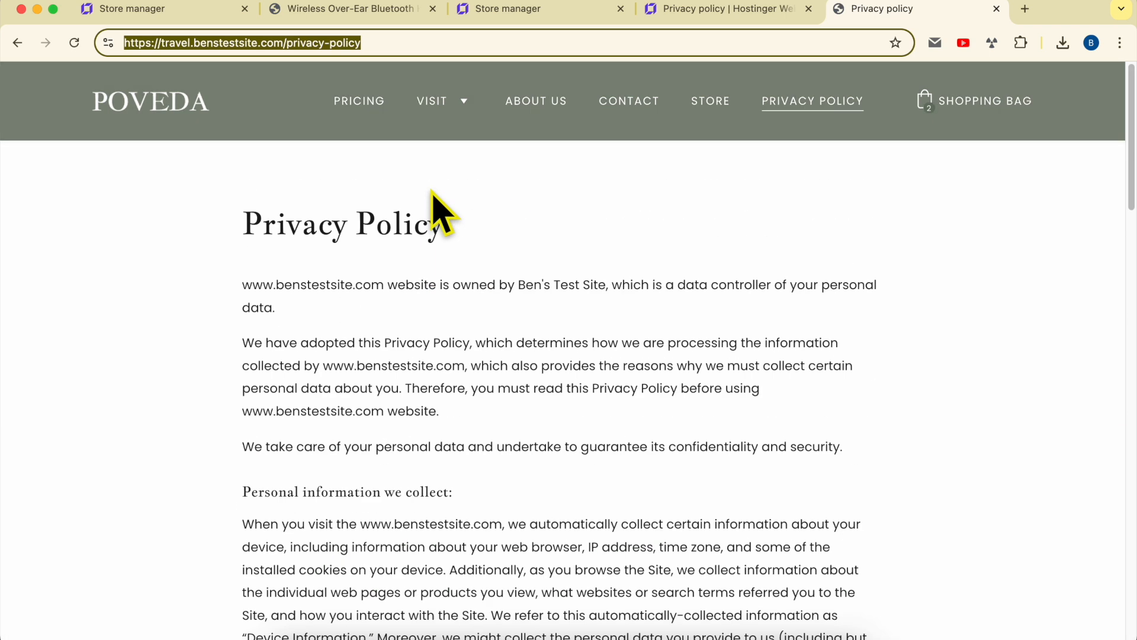
left_click(133, 9)
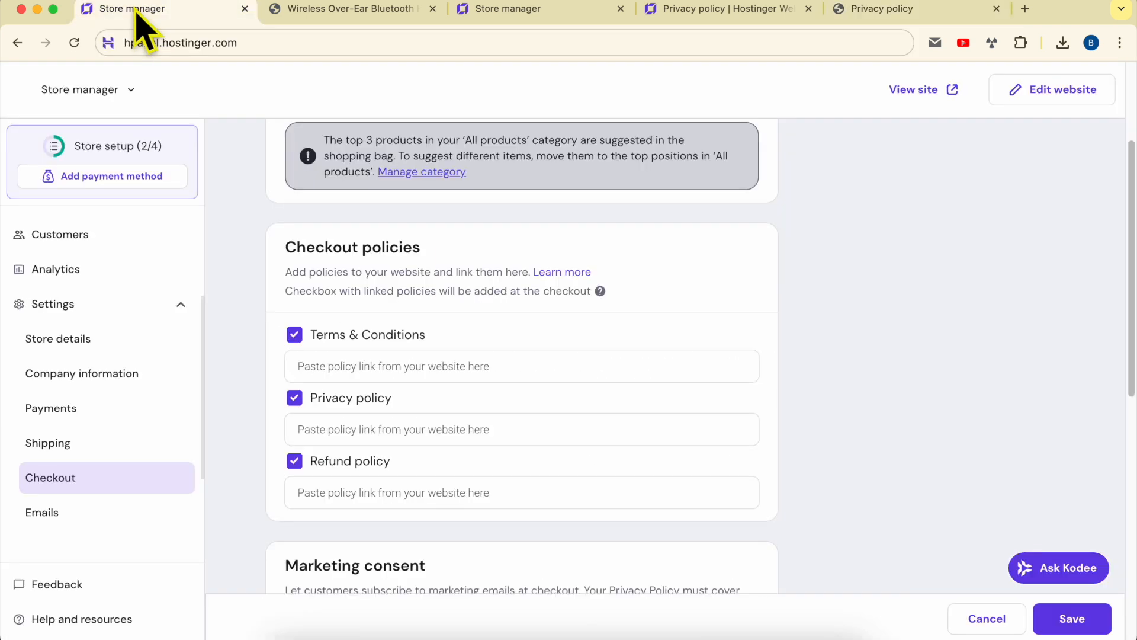
left_click(379, 372)
right_click(388, 385)
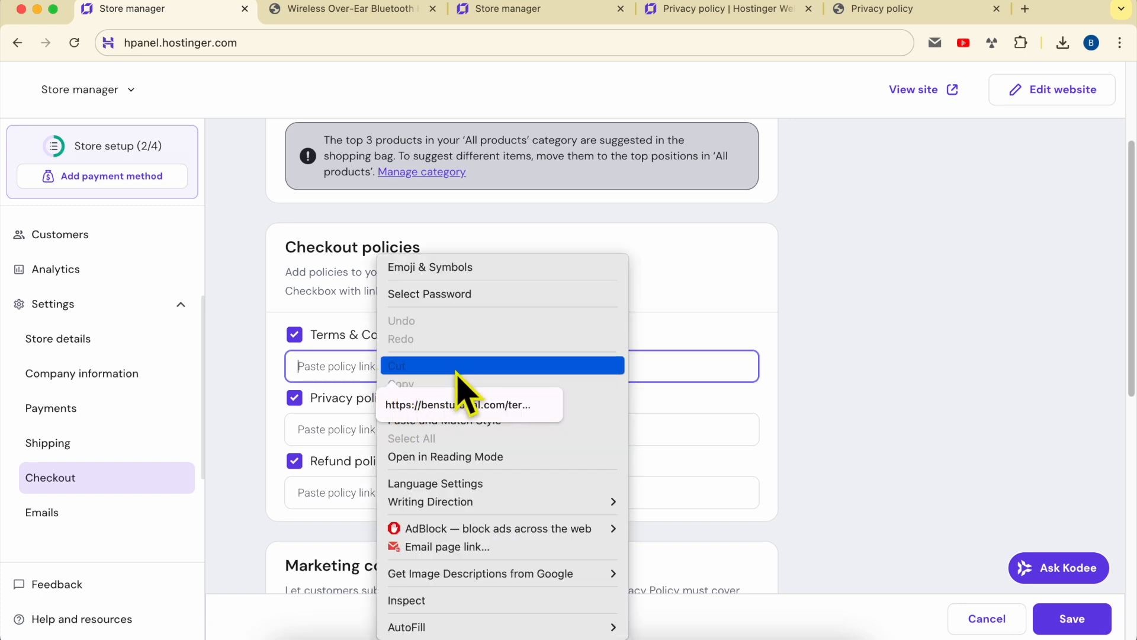
left_click(576, 403)
left_click(686, 407)
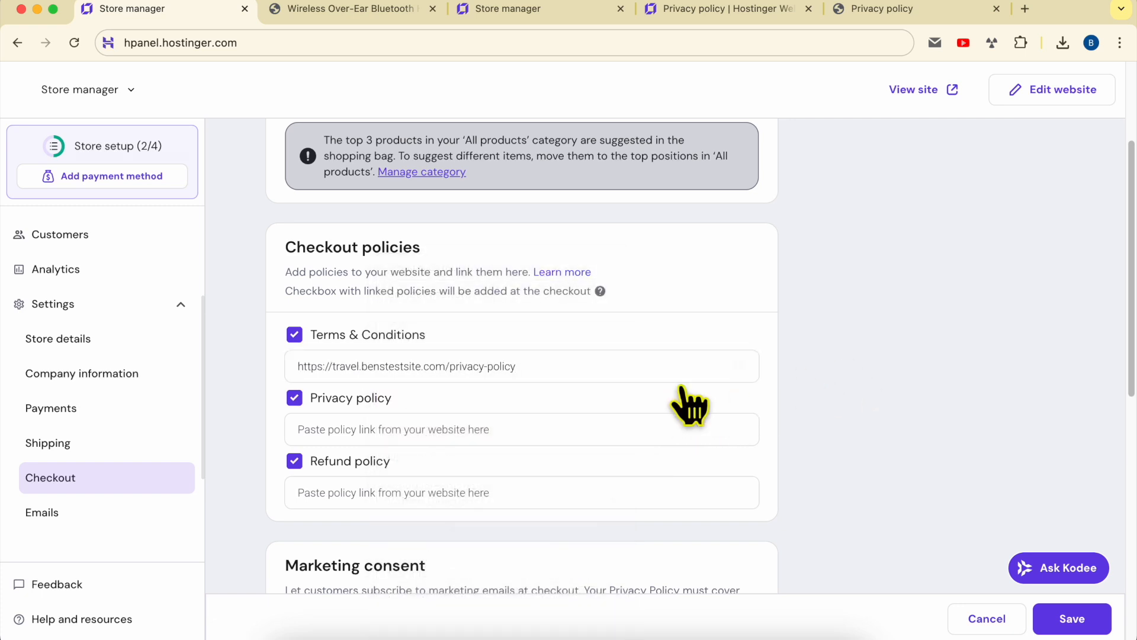
left_click(386, 435)
left_click(403, 468)
left_click(381, 491)
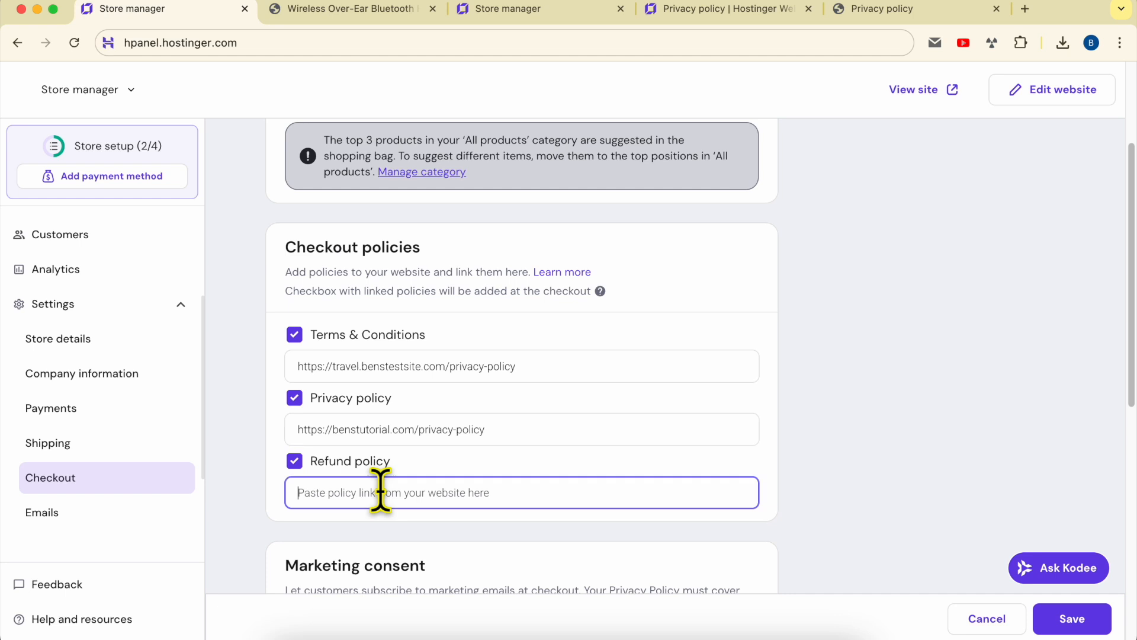
triple_click(454, 429)
left_click(459, 492)
key("super+v")
double_click(447, 494)
double_click(324, 463)
left_click(437, 502)
triple_click(452, 429)
left_click(470, 484)
key("super+v")
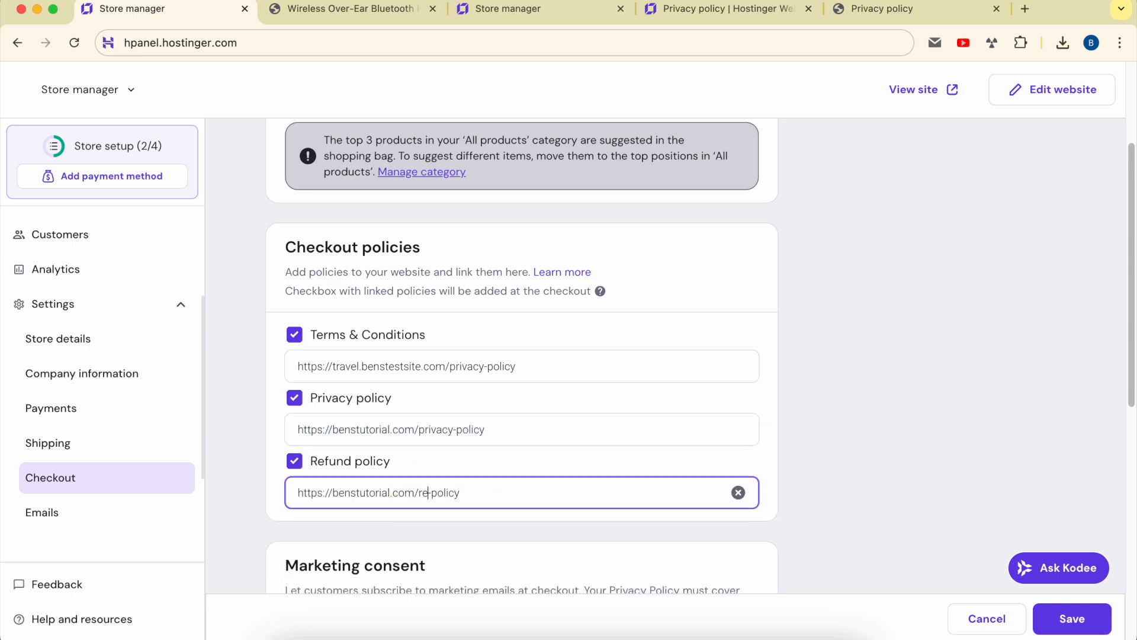
left_click(832, 481)
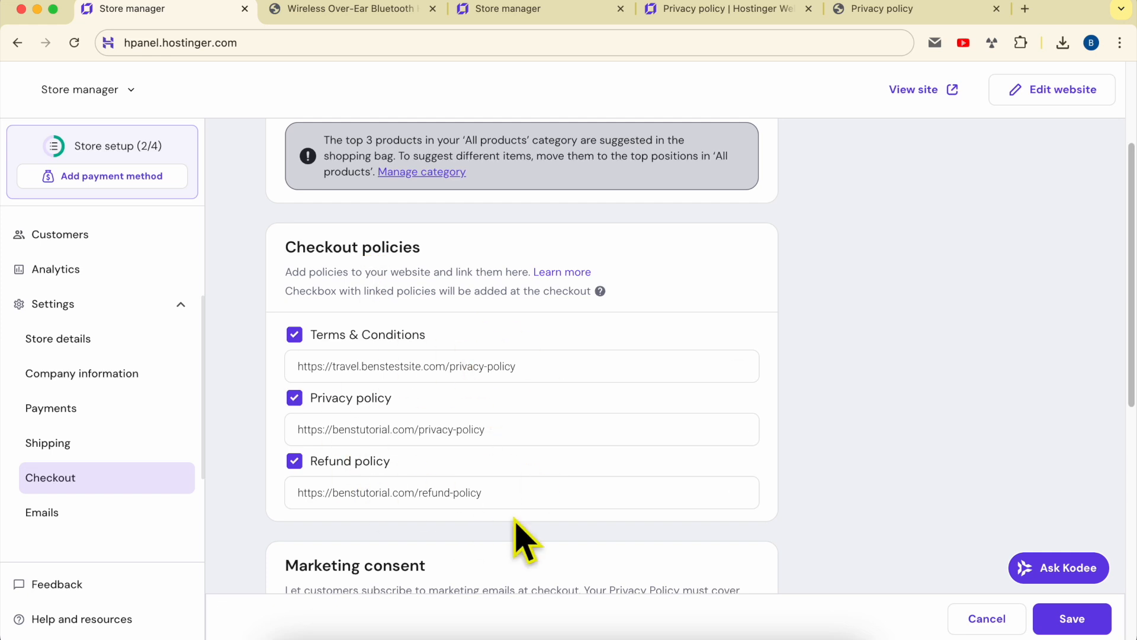
left_click(1109, 631)
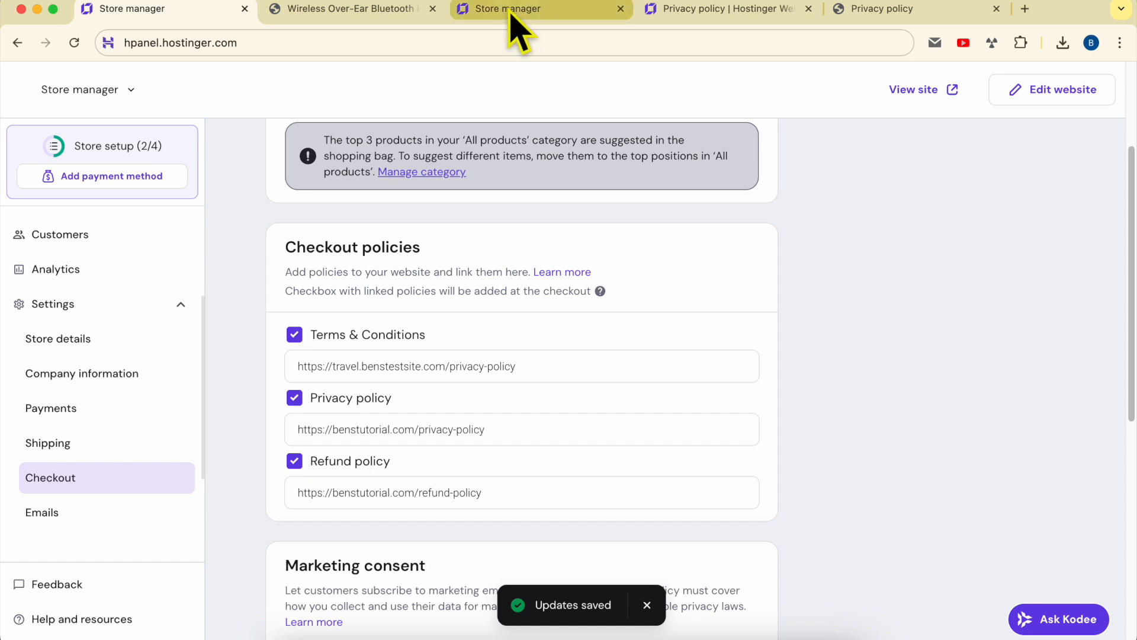
- Reload the live headphones product page, add one white pair to the shopping bag and proceed to checkout
left_click(411, 11)
left_click(1119, 78)
left_click(74, 43)
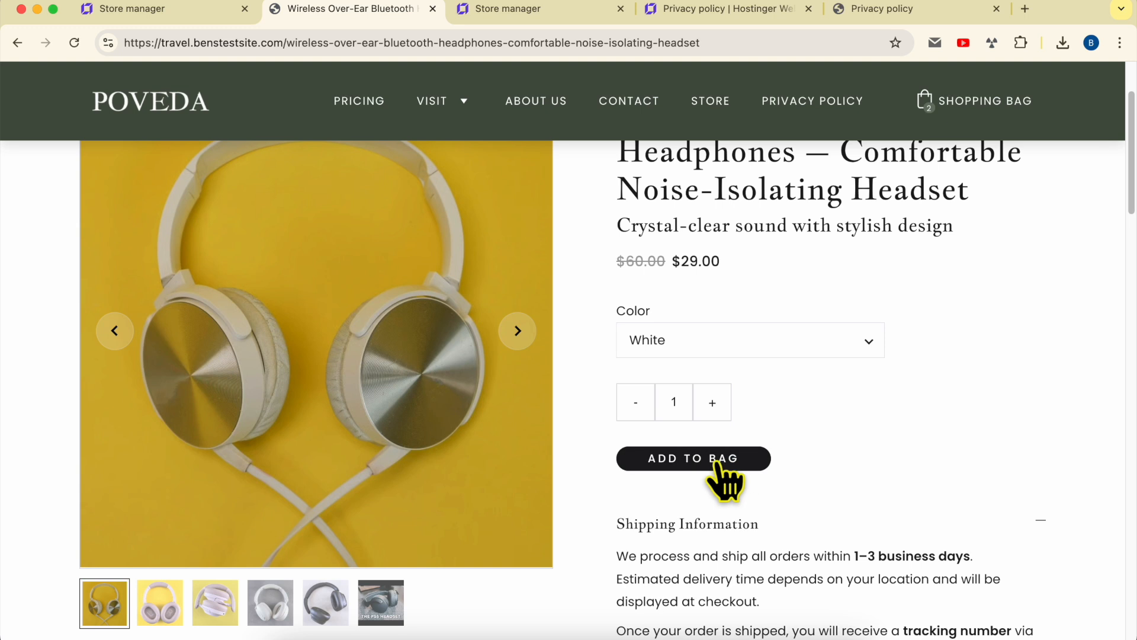
left_click(718, 465)
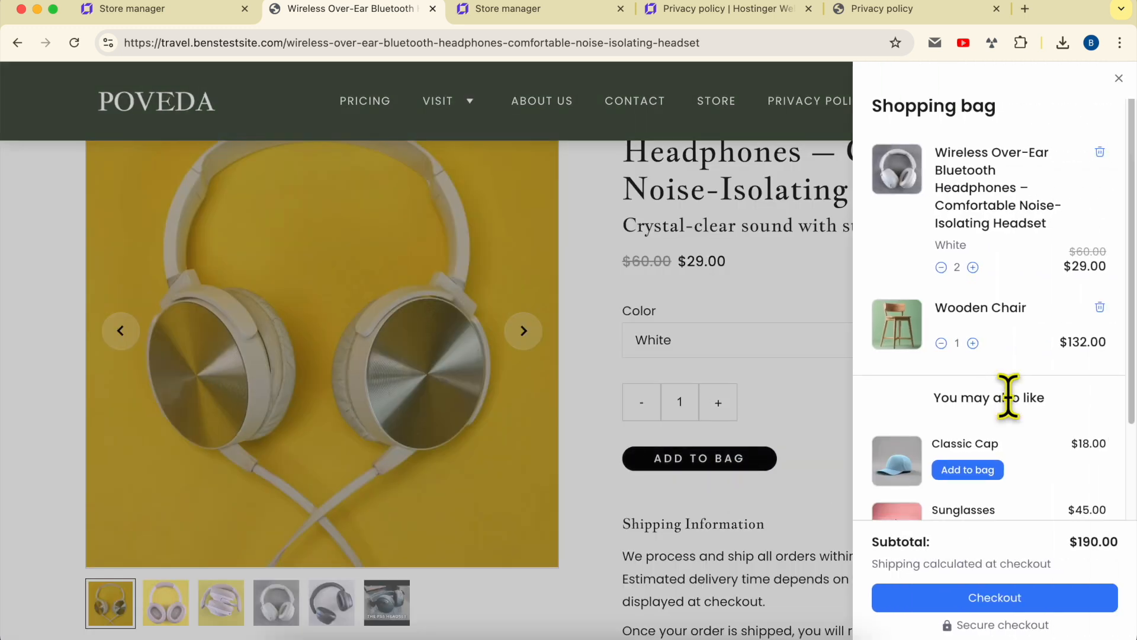
scroll(1008, 396, "down", 2)
left_click(977, 599)
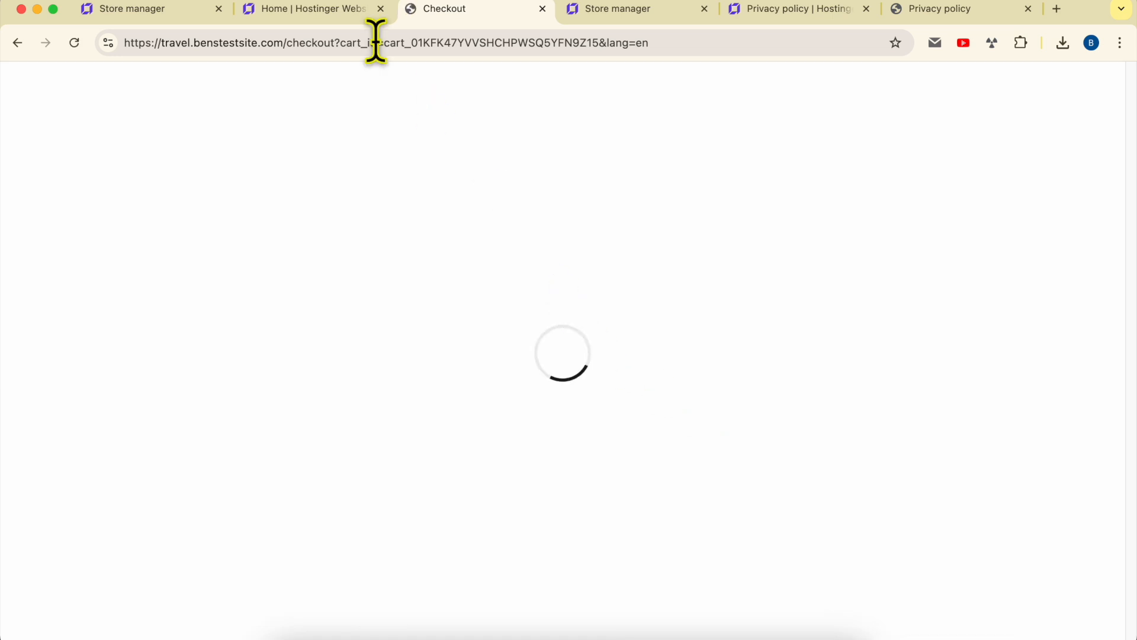
- Examine the linked policies checkbox on the checkout page and try to place the order with the fields empty
middle_click(345, 13)
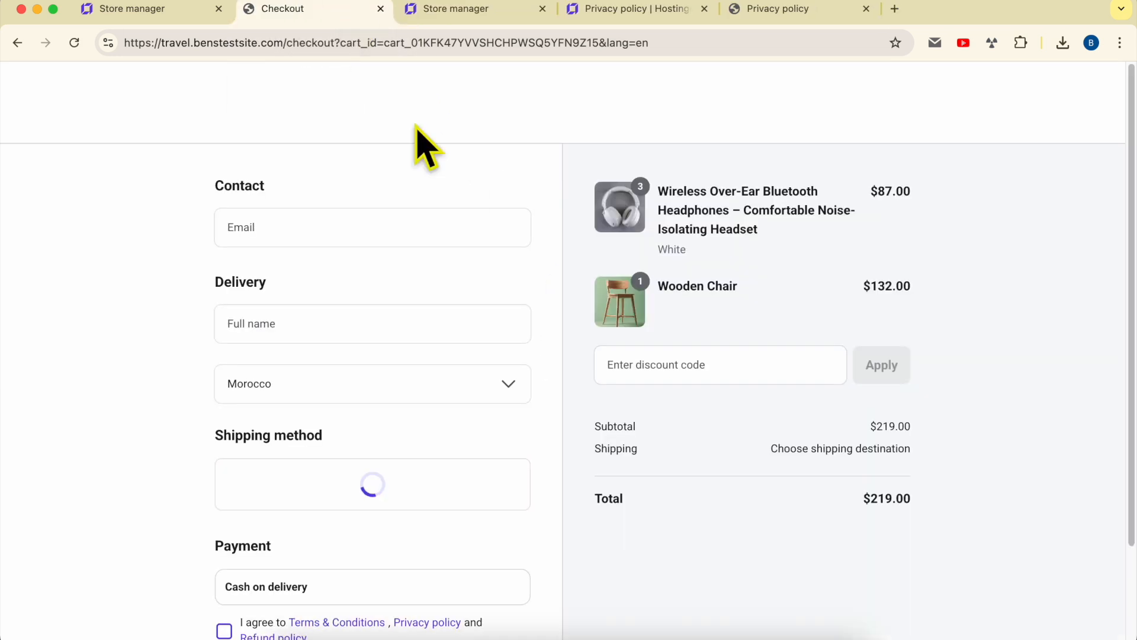
scroll(580, 280, "down", 4)
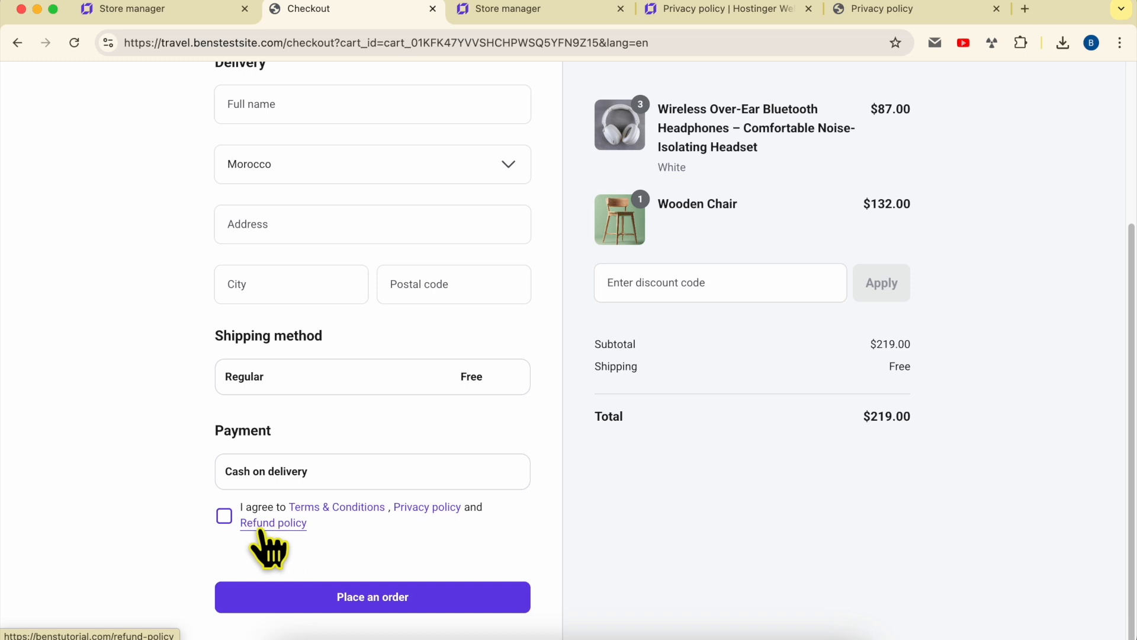
left_click(363, 599)
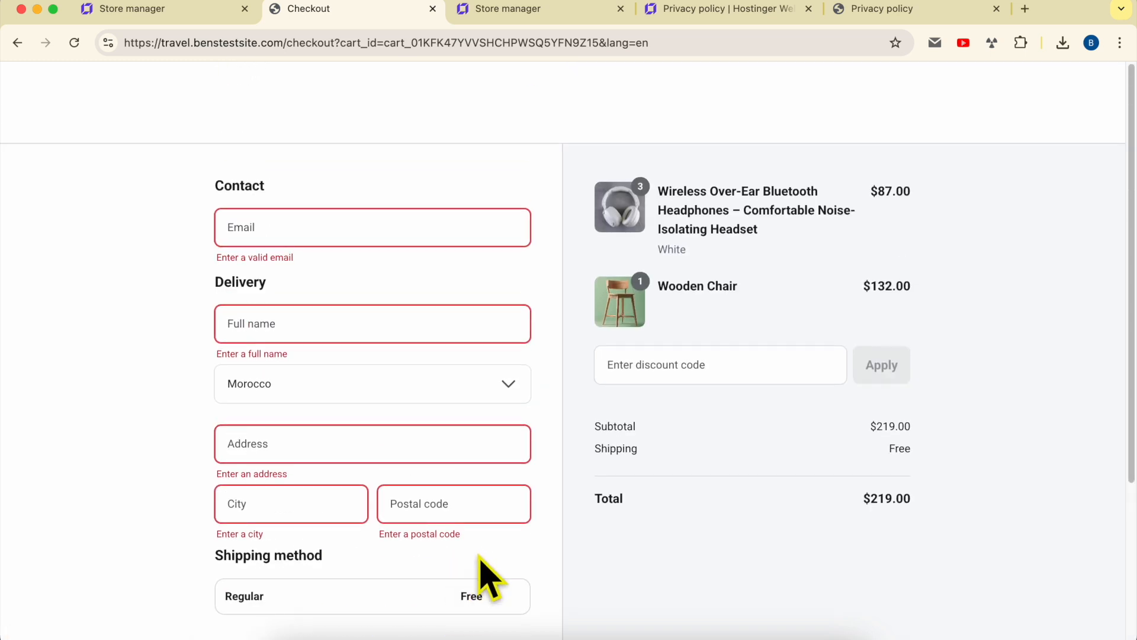
- On the live checkout page, fill in the customer's full name and contact email
scroll(474, 533, "down", 4)
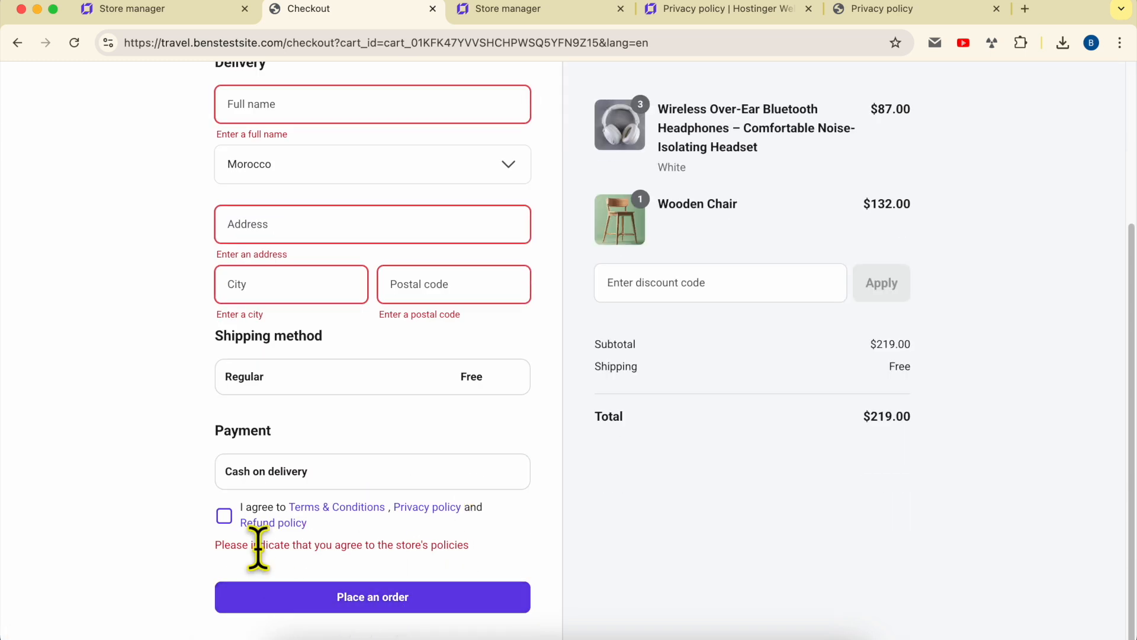
scroll(249, 385, "up", 2)
left_click(310, 165)
left_click(338, 205)
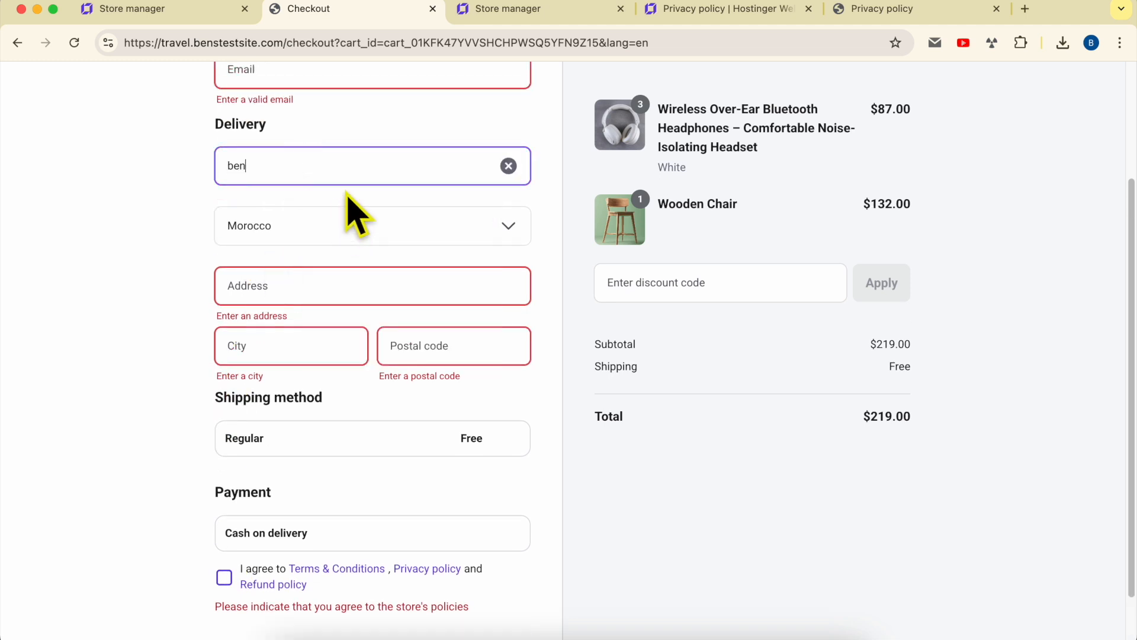
left_click(296, 76)
left_click(339, 109)
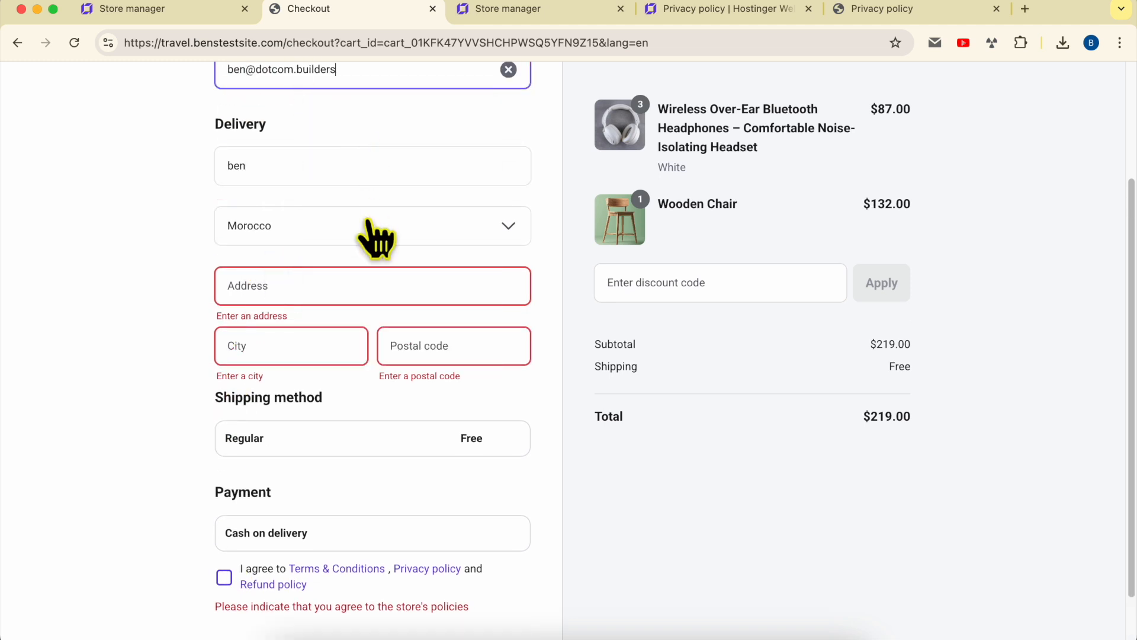
- Clear the full name field in the delivery details and re-enter the customer's name
left_click(342, 278)
double_click(317, 167)
key("BackSpace")
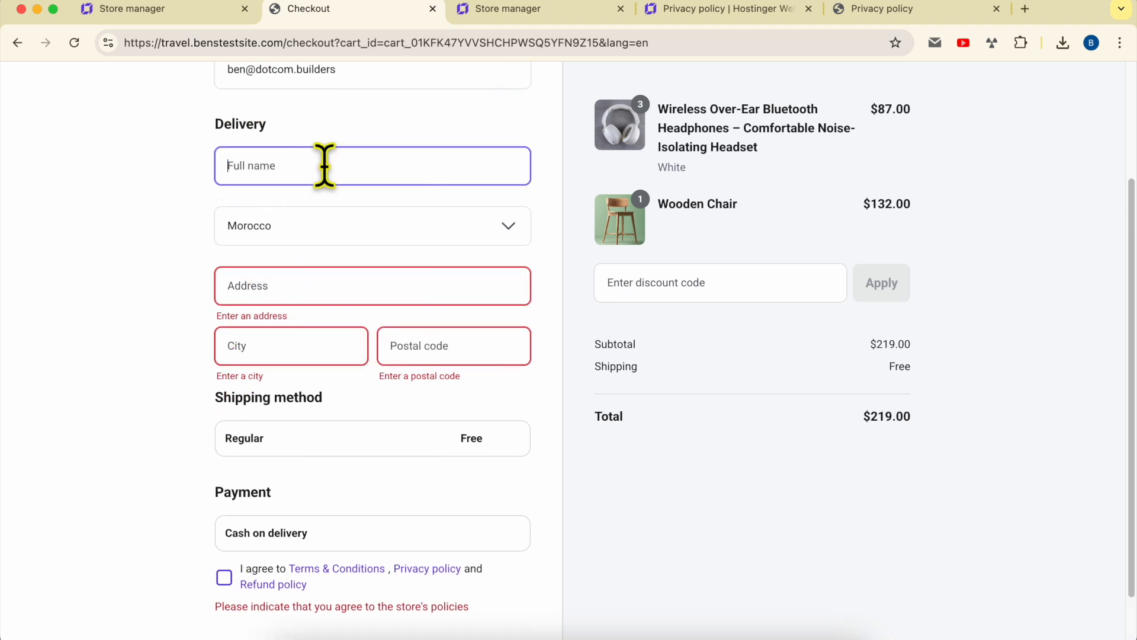
left_click(324, 166)
left_click(328, 212)
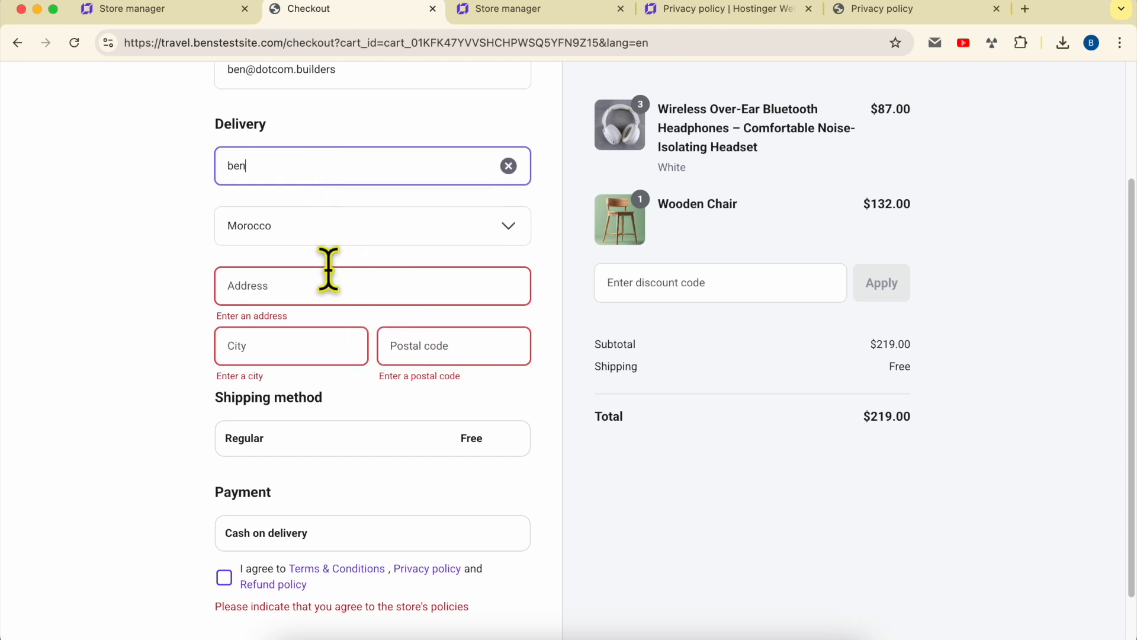
- Fill in the delivery address, city and postal code with test values
left_click(337, 285)
left_click(341, 336)
left_click(304, 354)
left_click(296, 388)
left_click(418, 346)
left_click(463, 392)
scroll(314, 533, "down", 2)
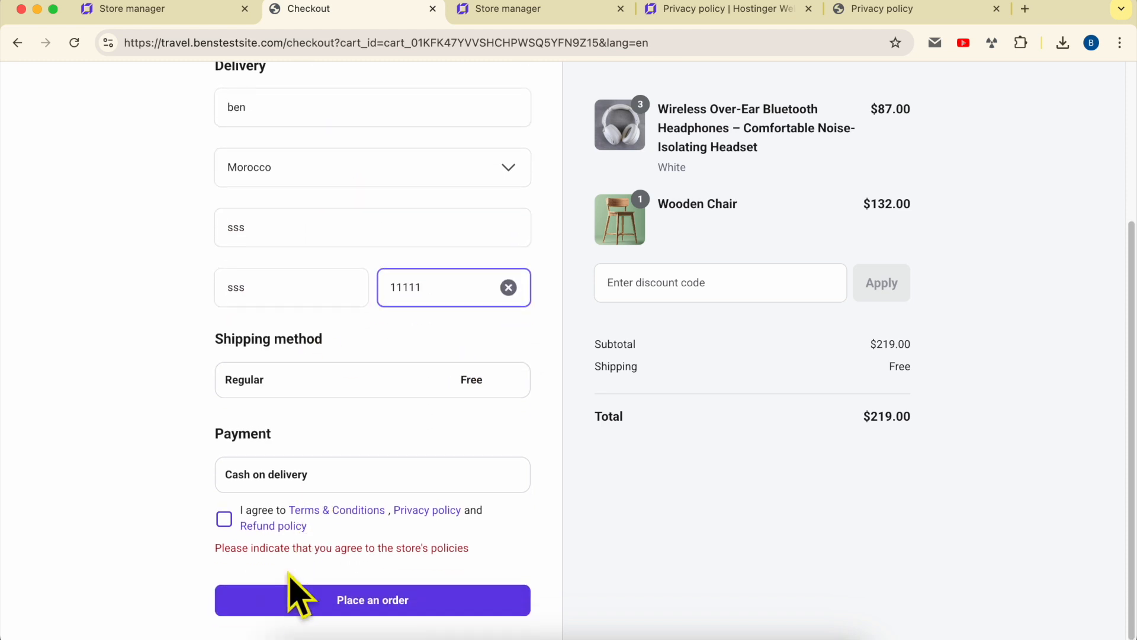
- Review the completed contact and delivery details and agree to the store's linked policies
scroll(244, 507, "up", 4)
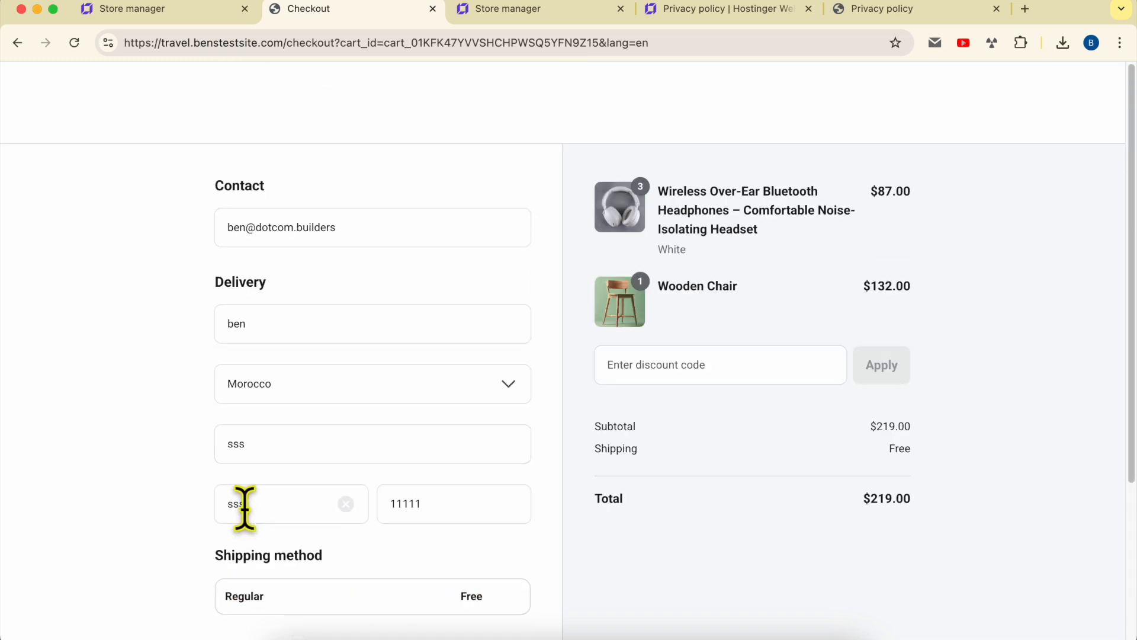
scroll(198, 424, "down", 4)
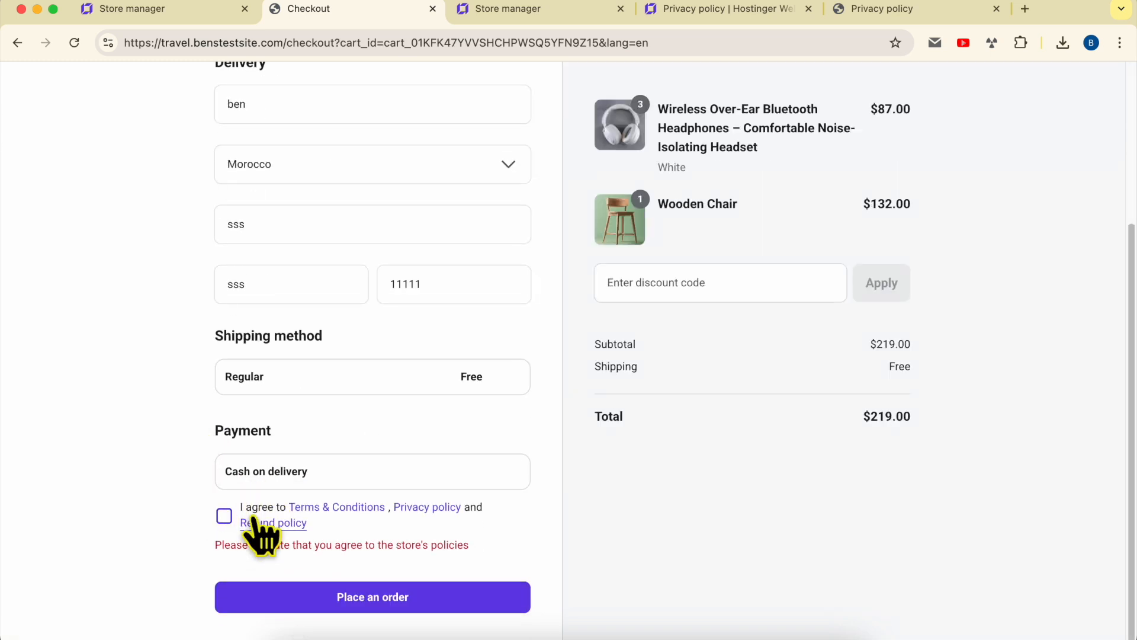
left_click(224, 519)
left_click(226, 520)
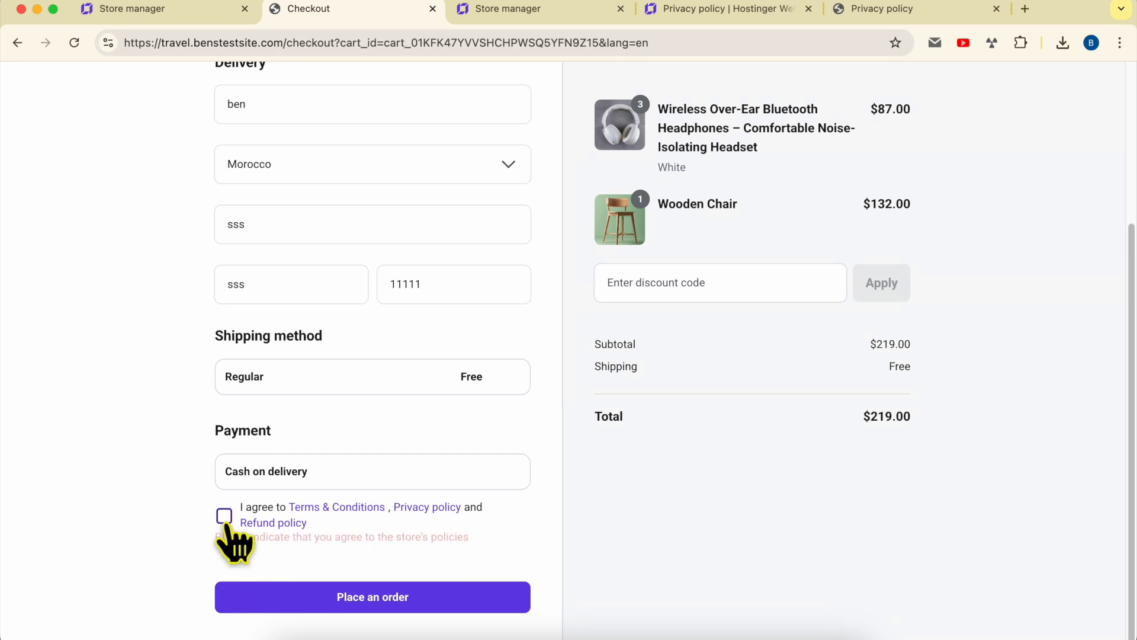
left_click(225, 519)
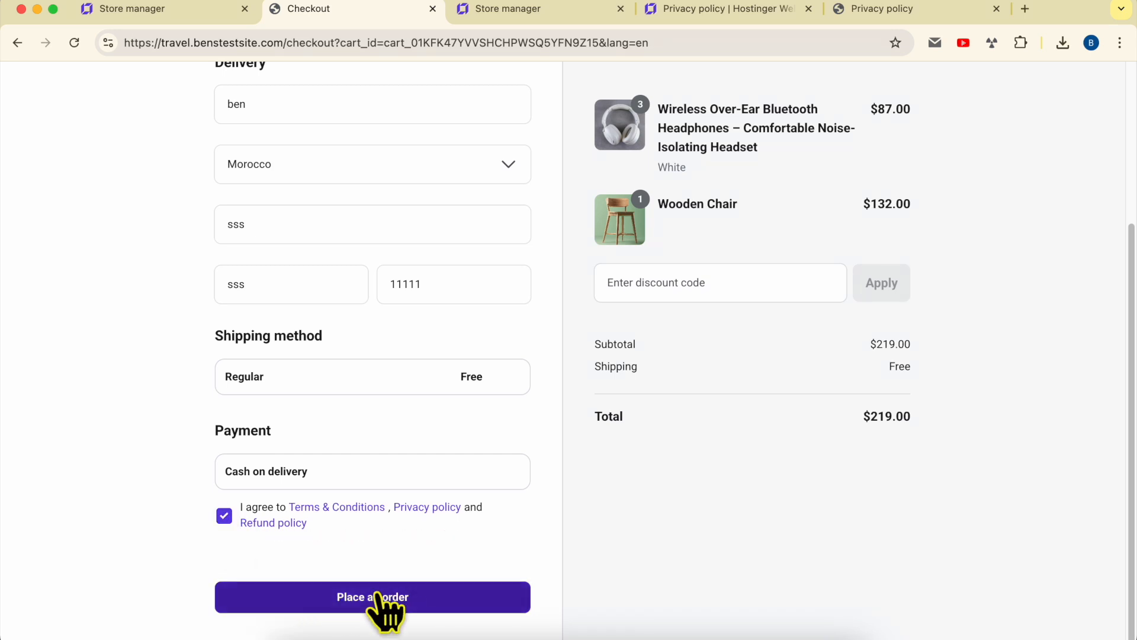
- In the store manager's checkout settings, enable the marketing consent opt-in checkbox at checkout and view its example
left_click(142, 11)
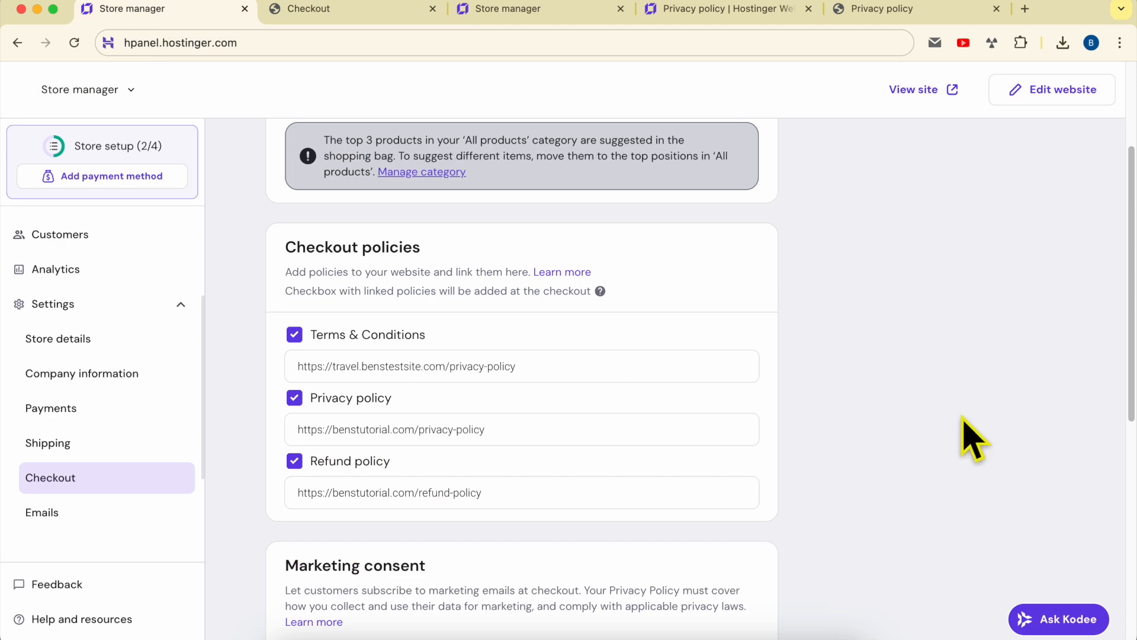
scroll(948, 444, "down", 4)
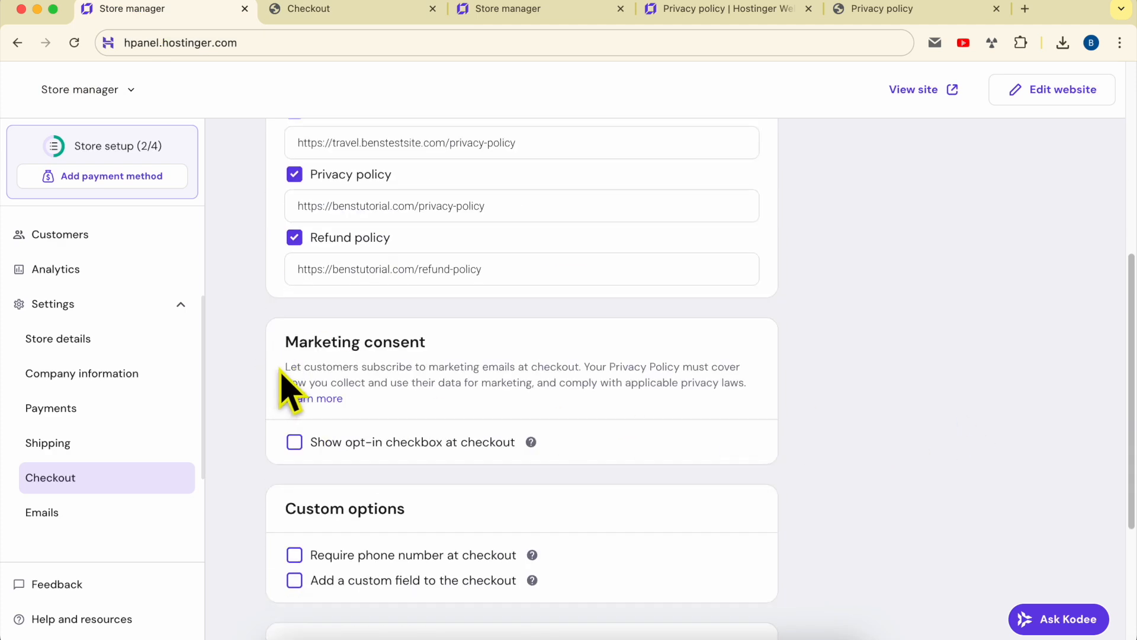
left_click_drag(283, 370, 531, 368)
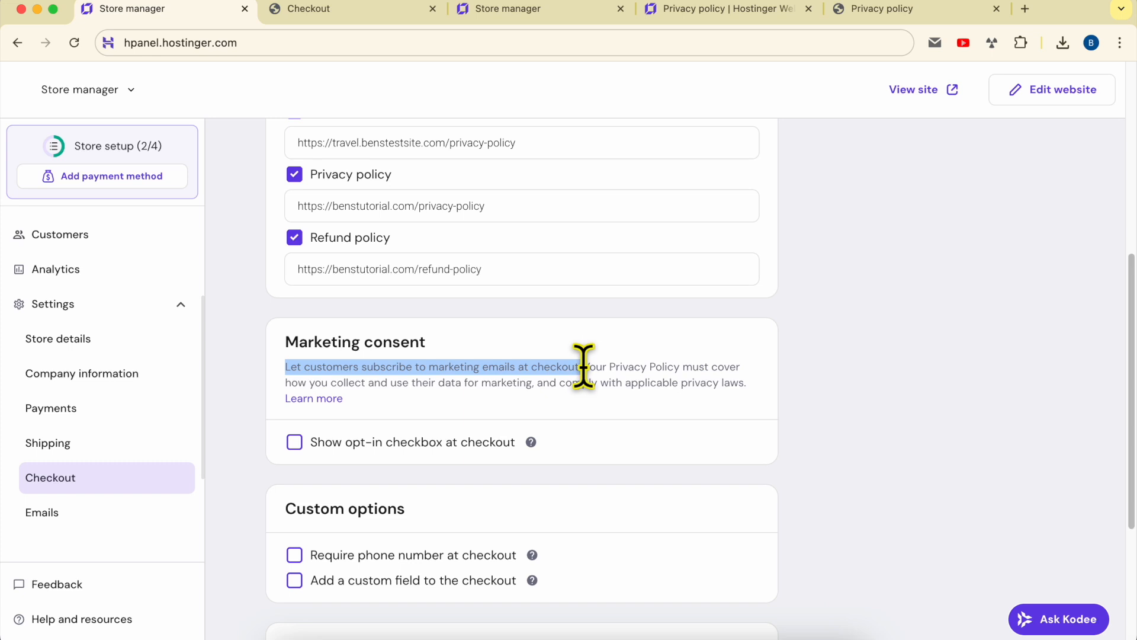
left_click(409, 415)
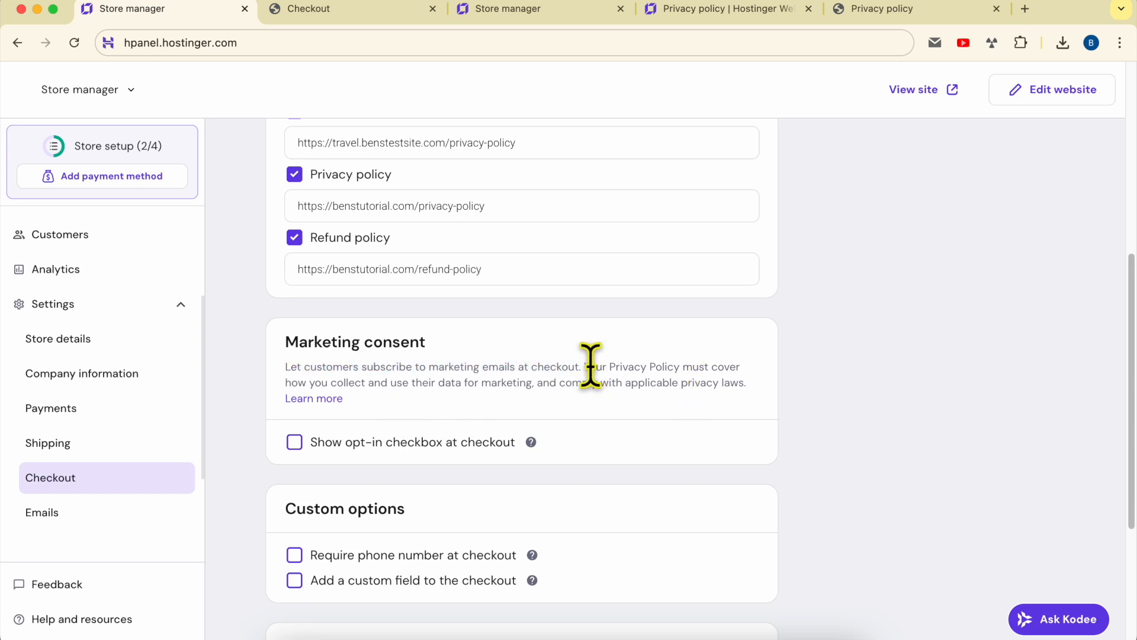
left_click_drag(585, 366, 776, 392)
left_click(793, 409)
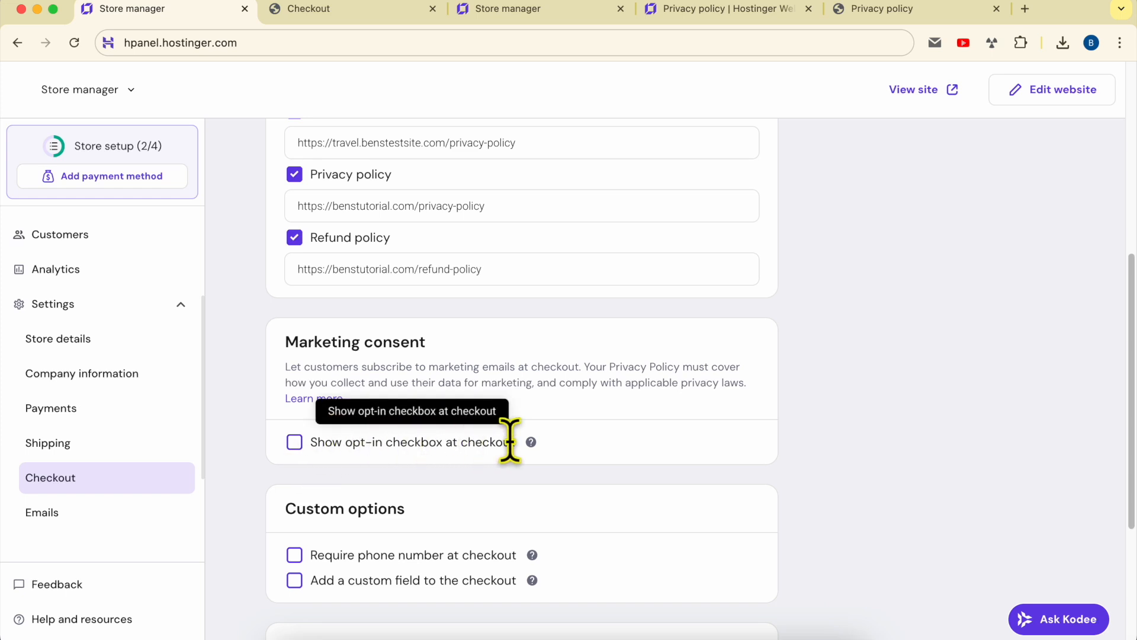
left_click(299, 443)
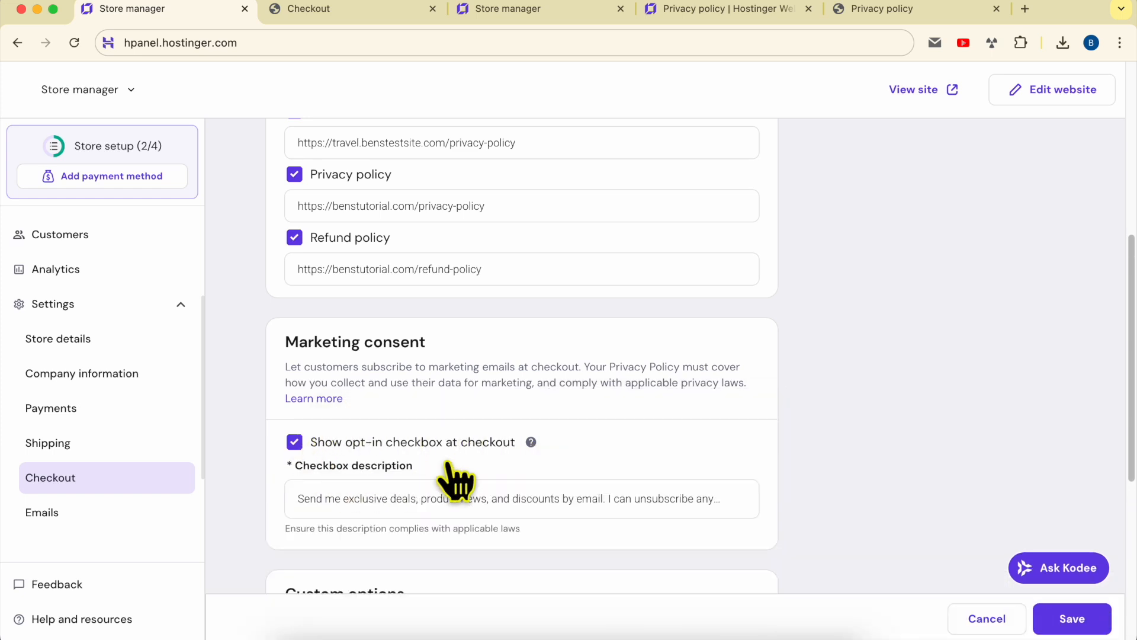
scroll(432, 474, "down", 1)
mouse_move(530, 398)
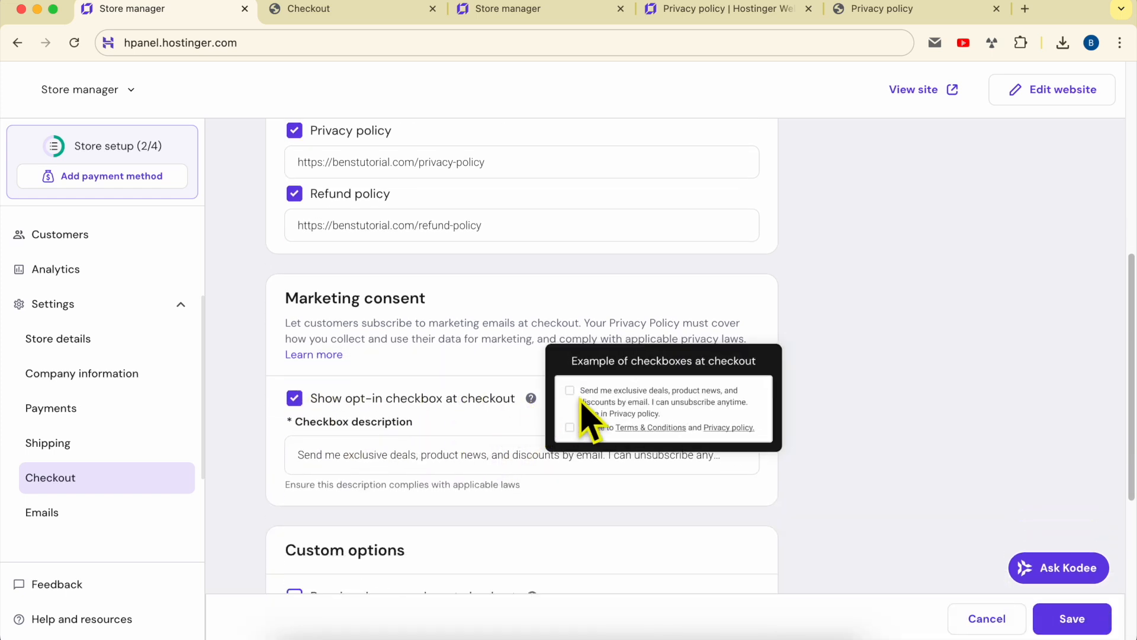
scroll(630, 398, "up", 5)
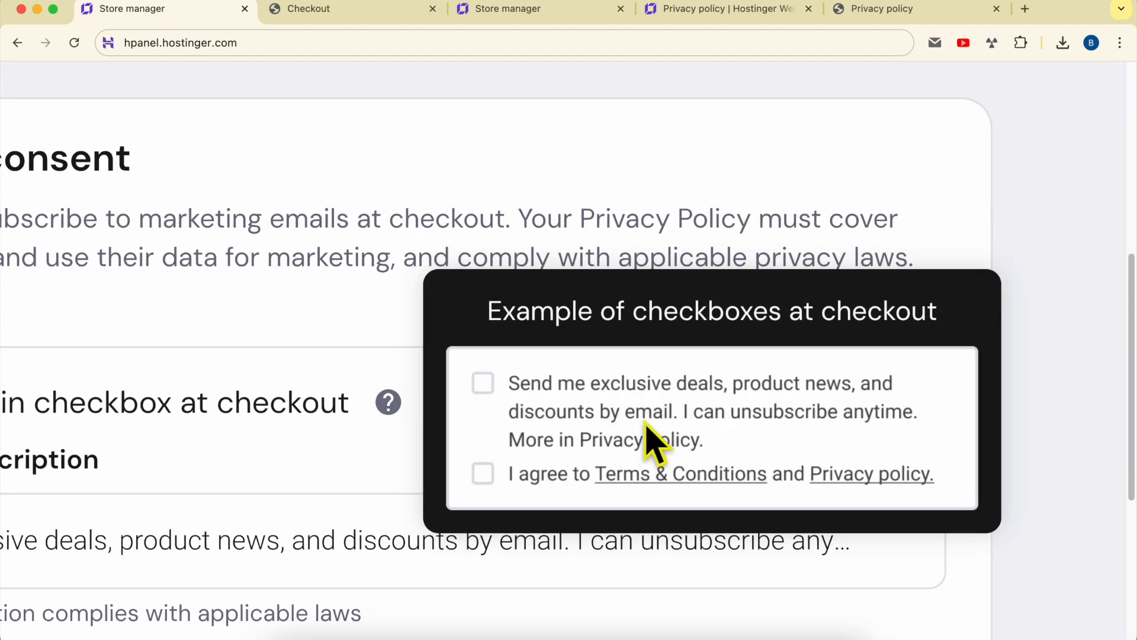
scroll(325, 478, "down", 5)
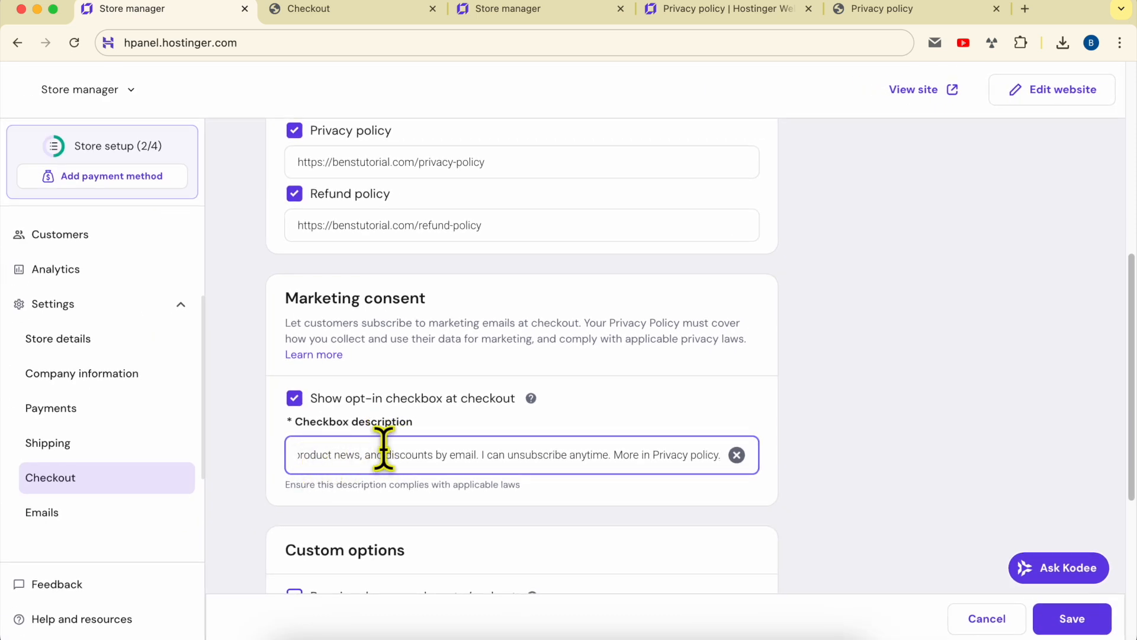
- Read through the opt-in checkbox description, keep its default text and save the checkout settings
triple_click(355, 456)
left_click(432, 457)
left_click_drag(363, 456, 234, 480)
left_click(408, 455)
left_click_drag(325, 455, 774, 477)
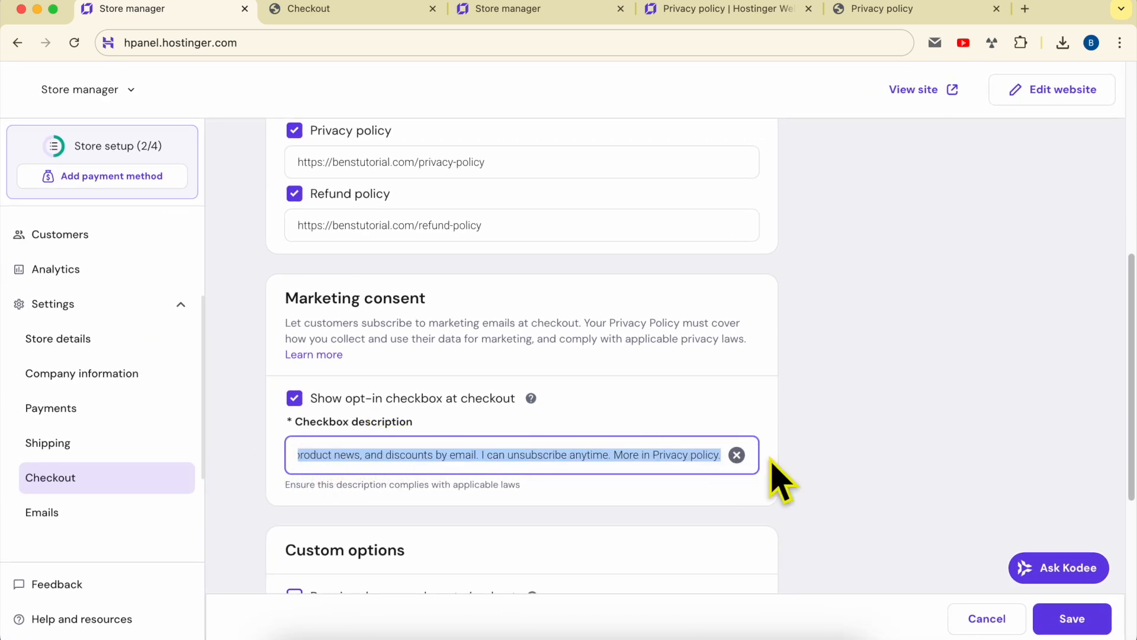
left_click_drag(398, 457, 315, 454)
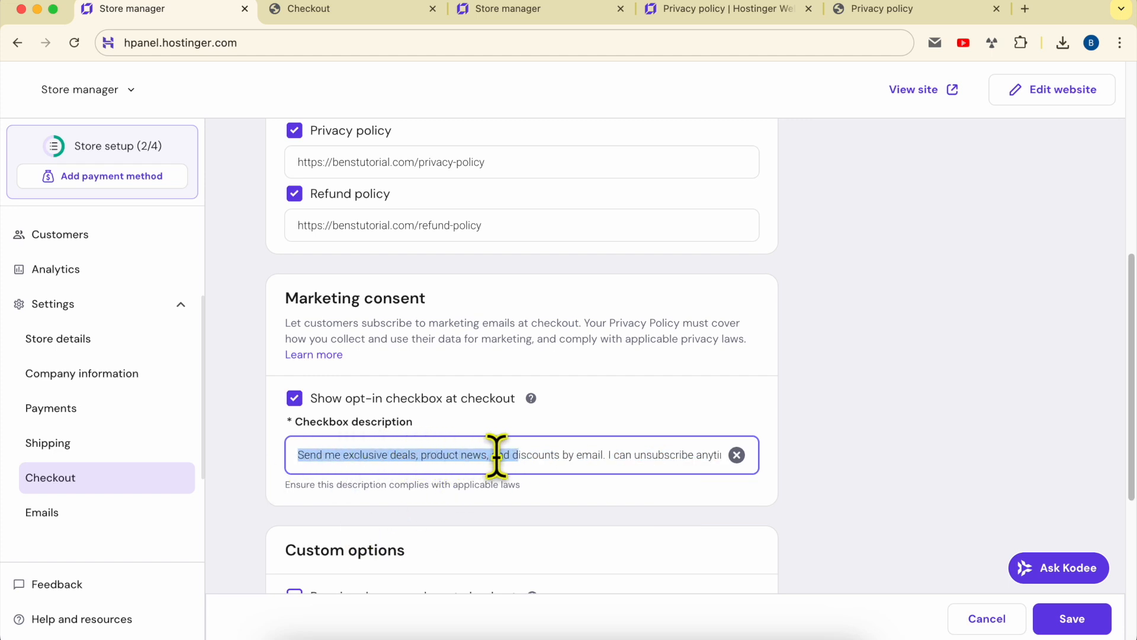
left_click(936, 471)
left_click(1072, 619)
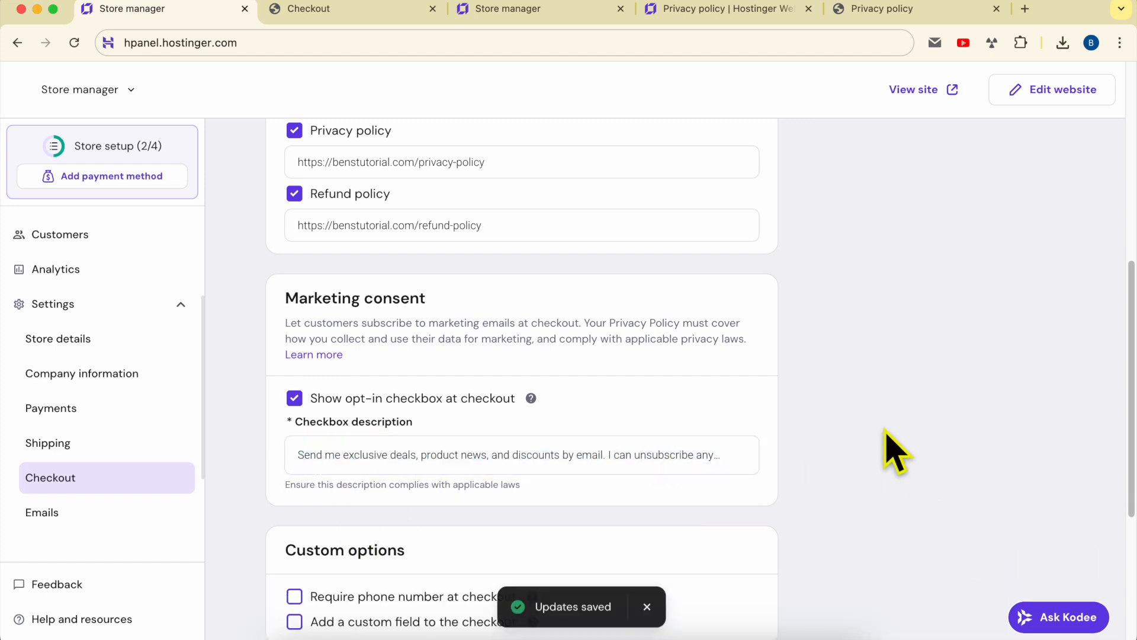
- Reload the live checkout page and check it for the marketing opt-in checkbox
left_click(358, 11)
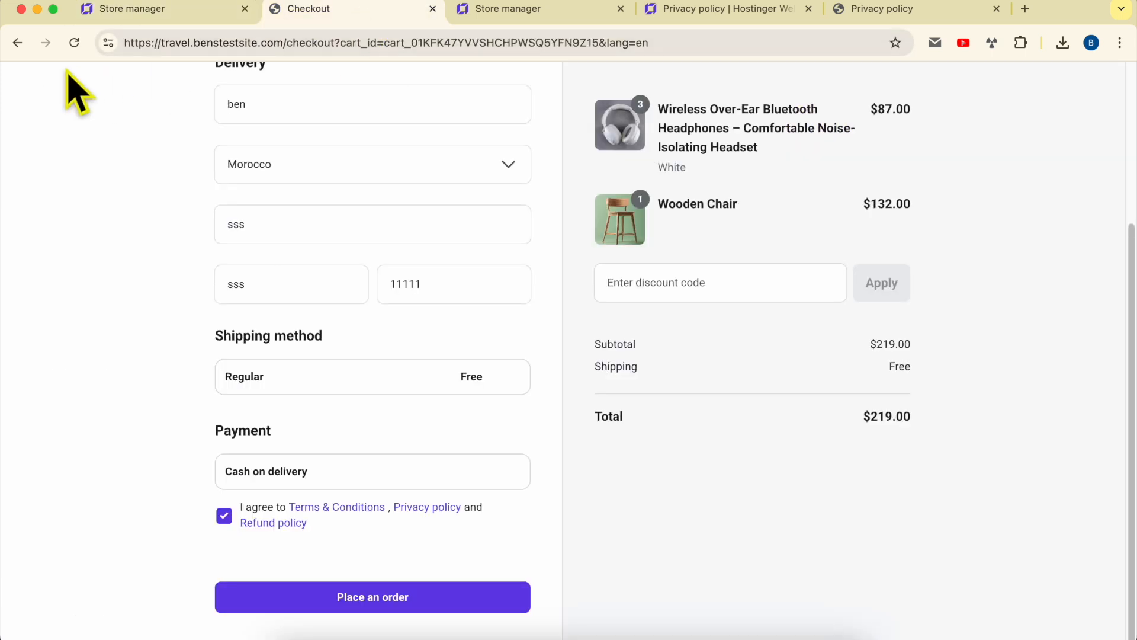
left_click(74, 45)
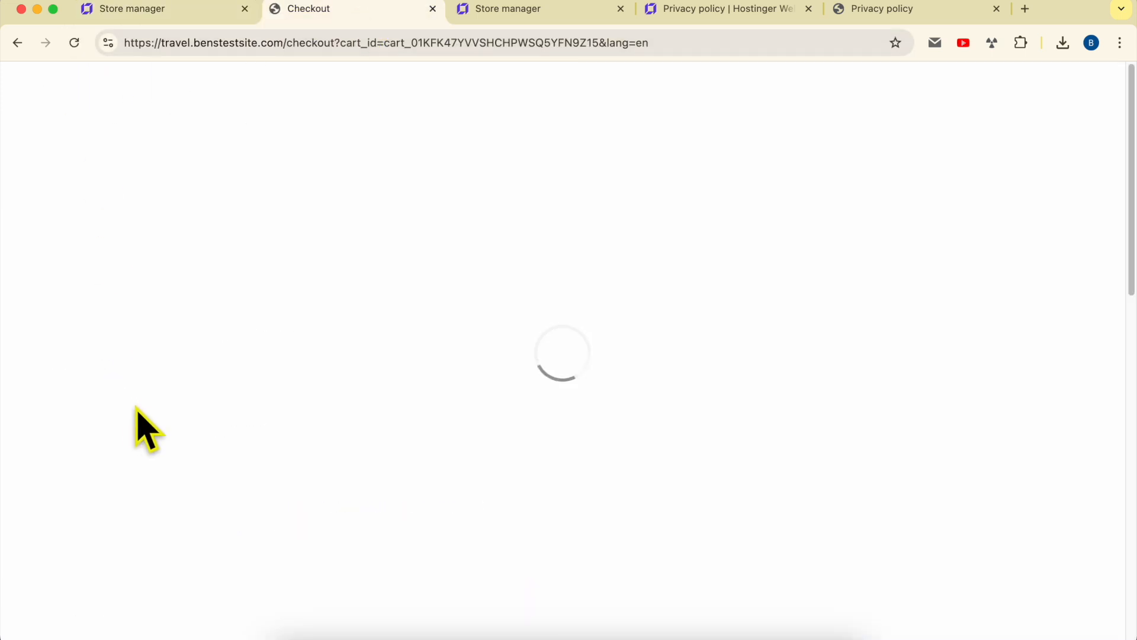
scroll(145, 427, "down", 5)
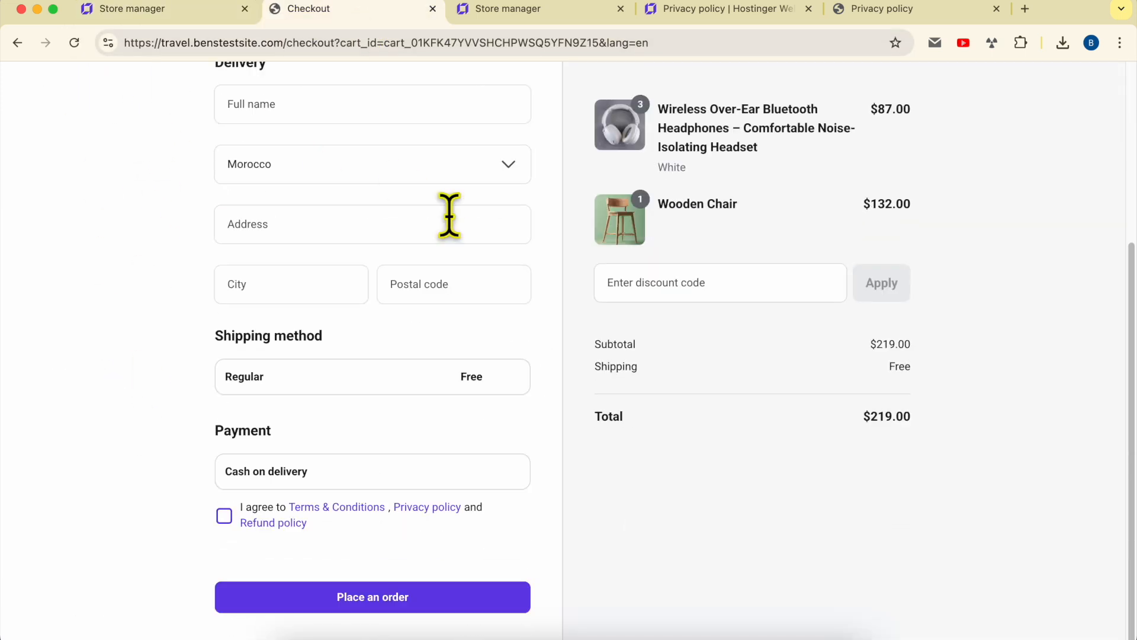
scroll(448, 219, "up", 5)
- Go back to the live headphones product page, reload it, add one more white pair to the bag and proceed to checkout
left_click(17, 42)
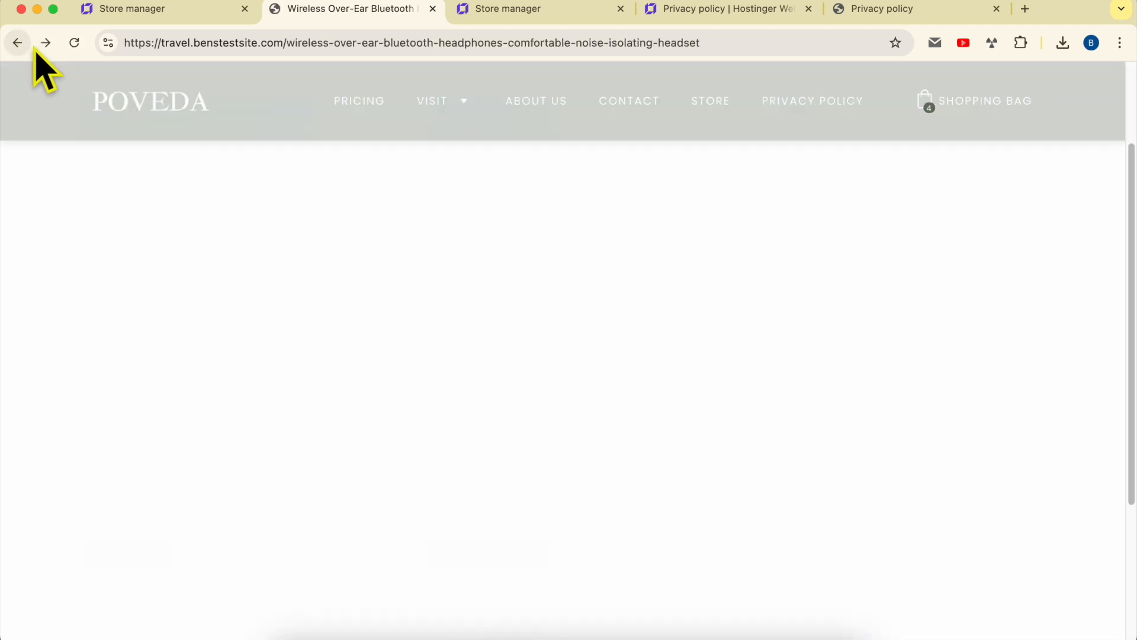
left_click_drag(285, 43, 825, 44)
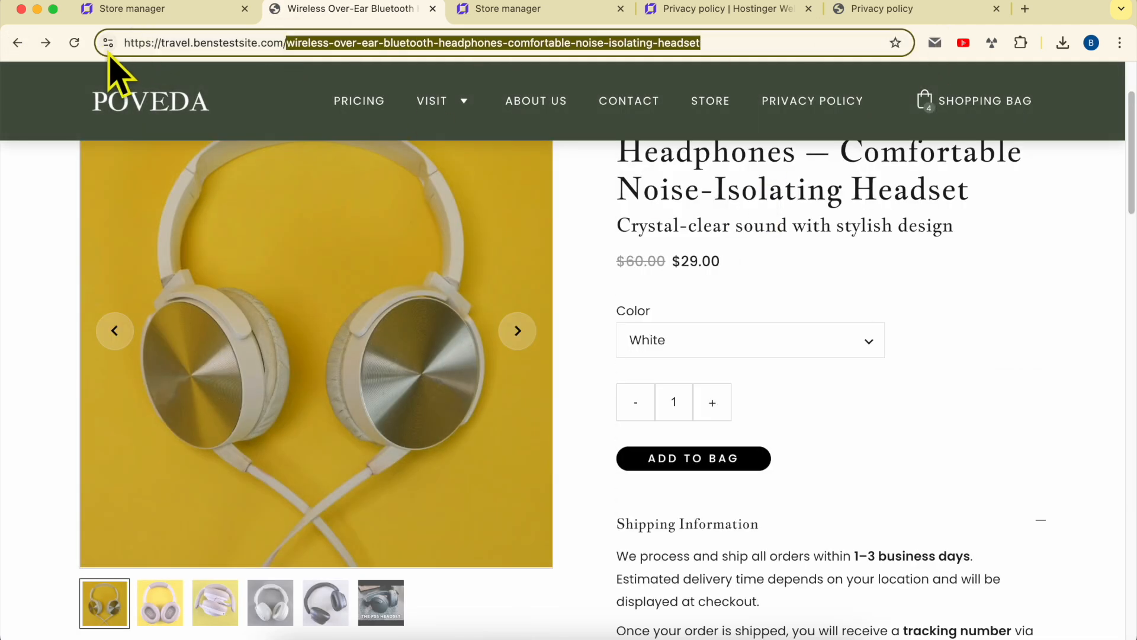
key("Return")
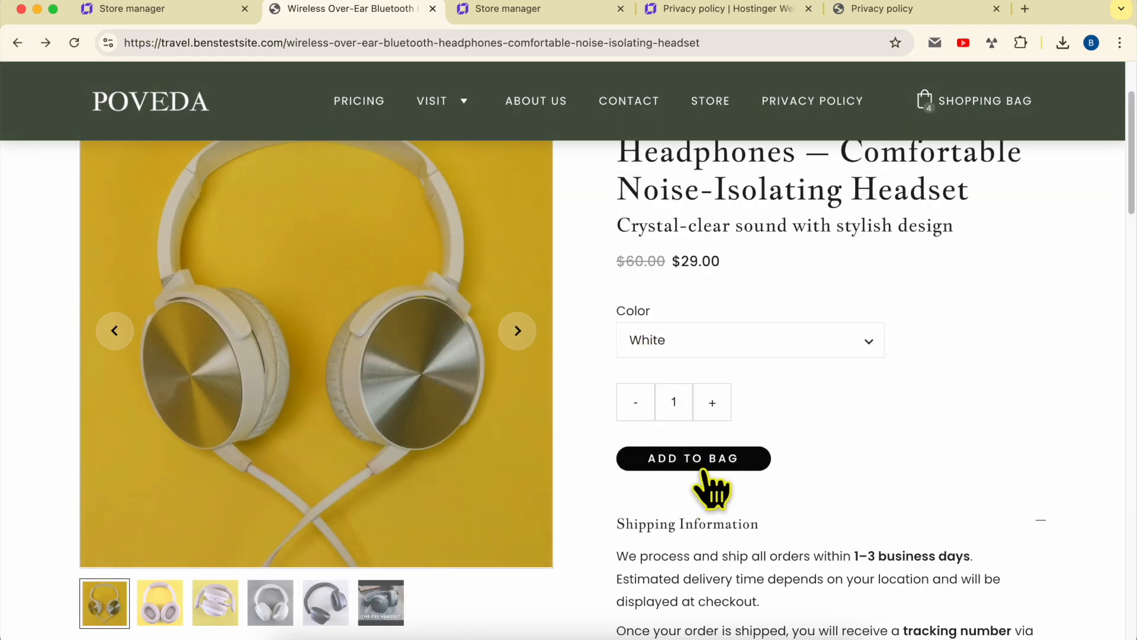
left_click(705, 470)
left_click(1046, 608)
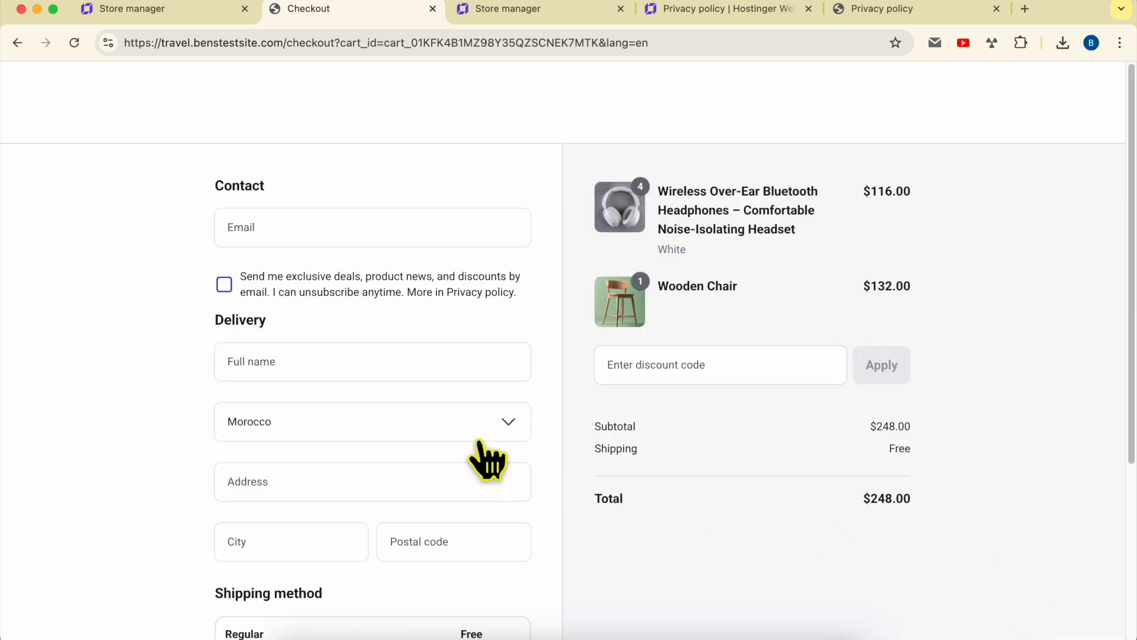
- On the new checkout page, tick the marketing opt-in checkbox and examine its description and the policies checkbox
scroll(340, 379, "down", 5)
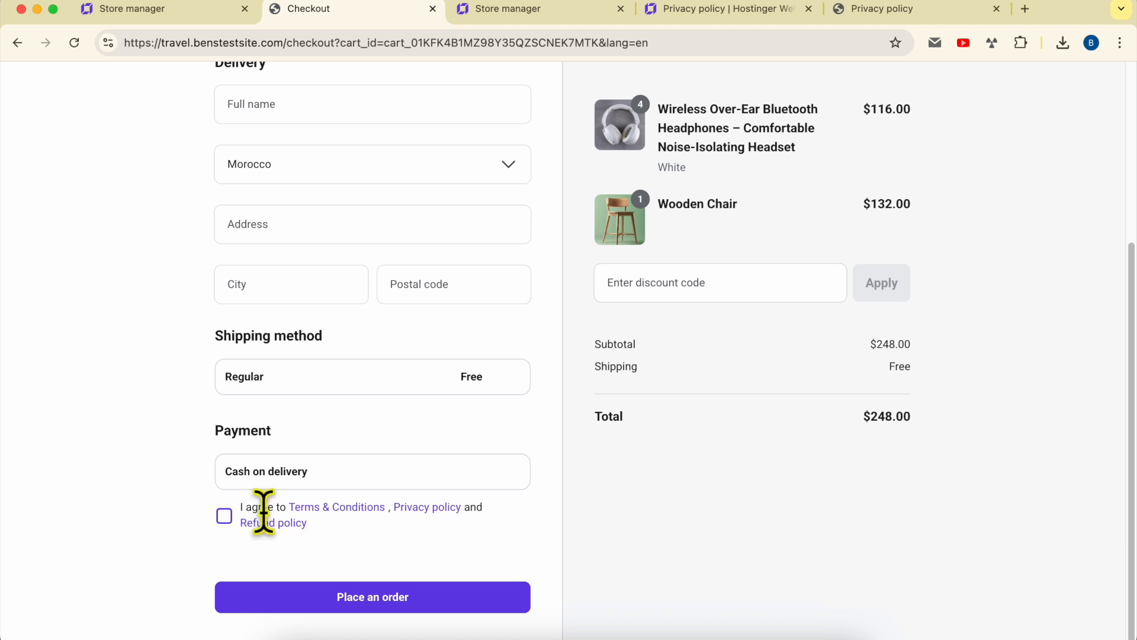
scroll(302, 521, "up", 5)
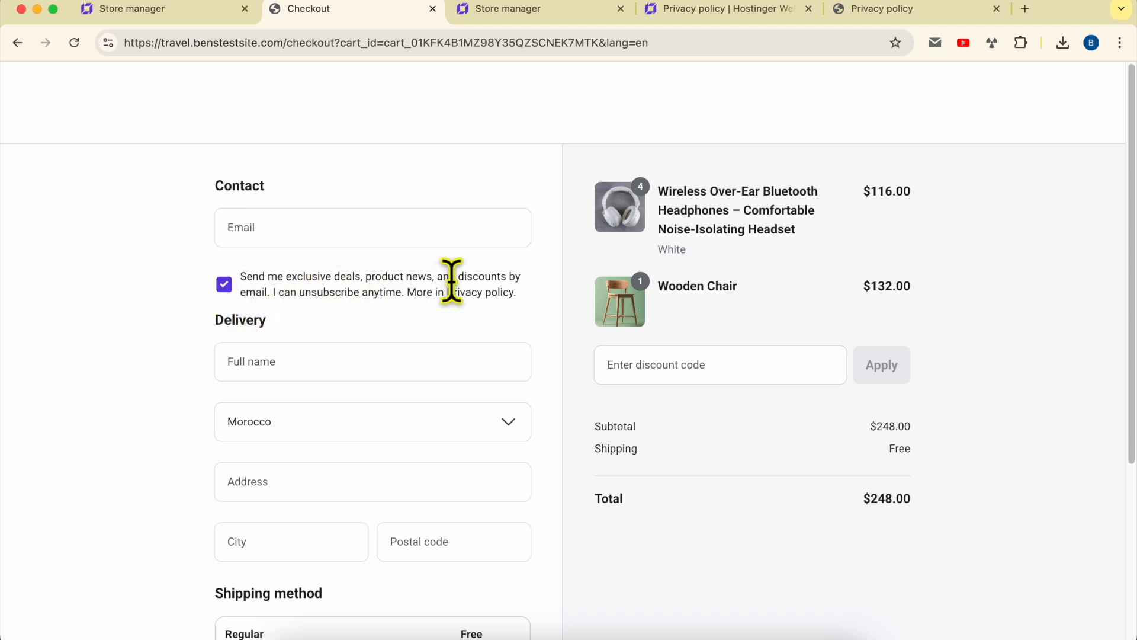
left_click_drag(271, 293, 411, 291)
left_click(410, 292)
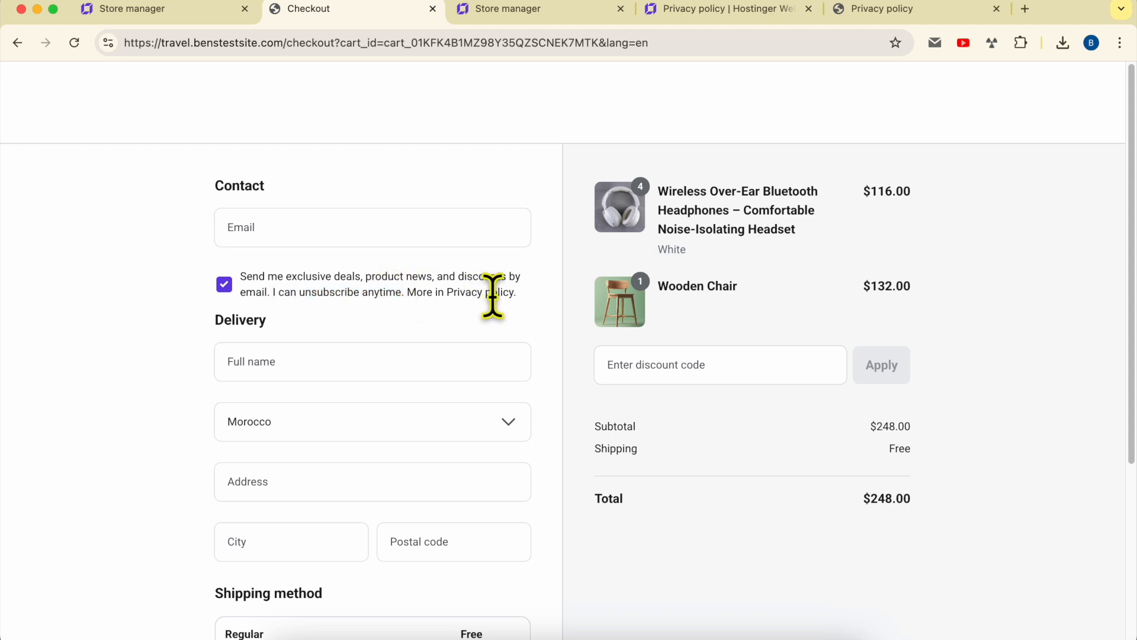
left_click_drag(524, 299, 244, 278)
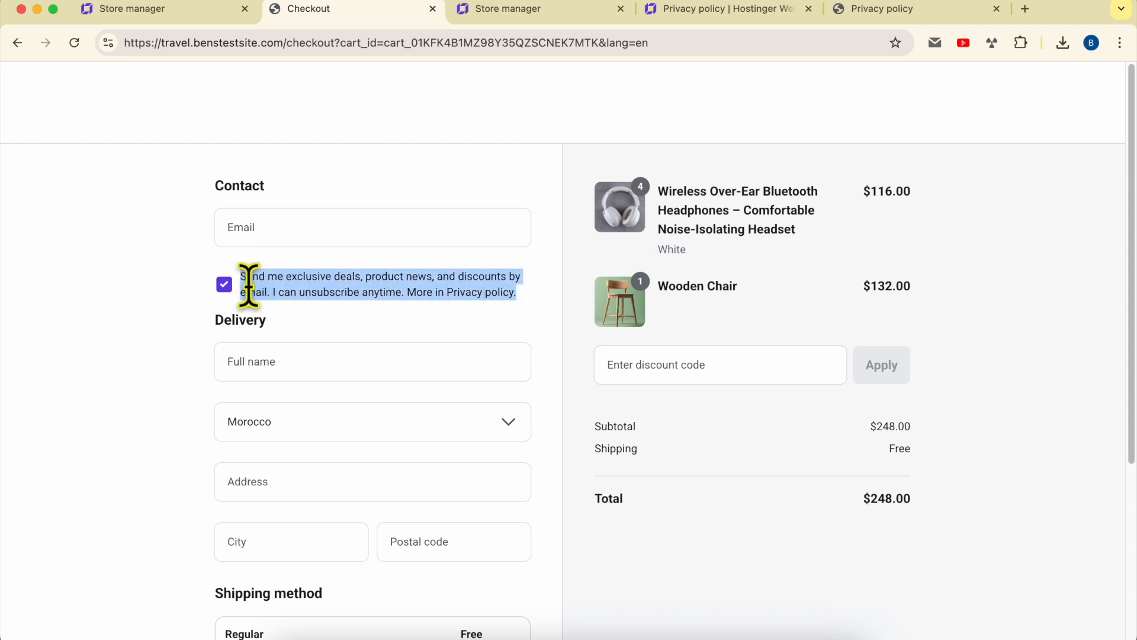
triple_click(307, 278)
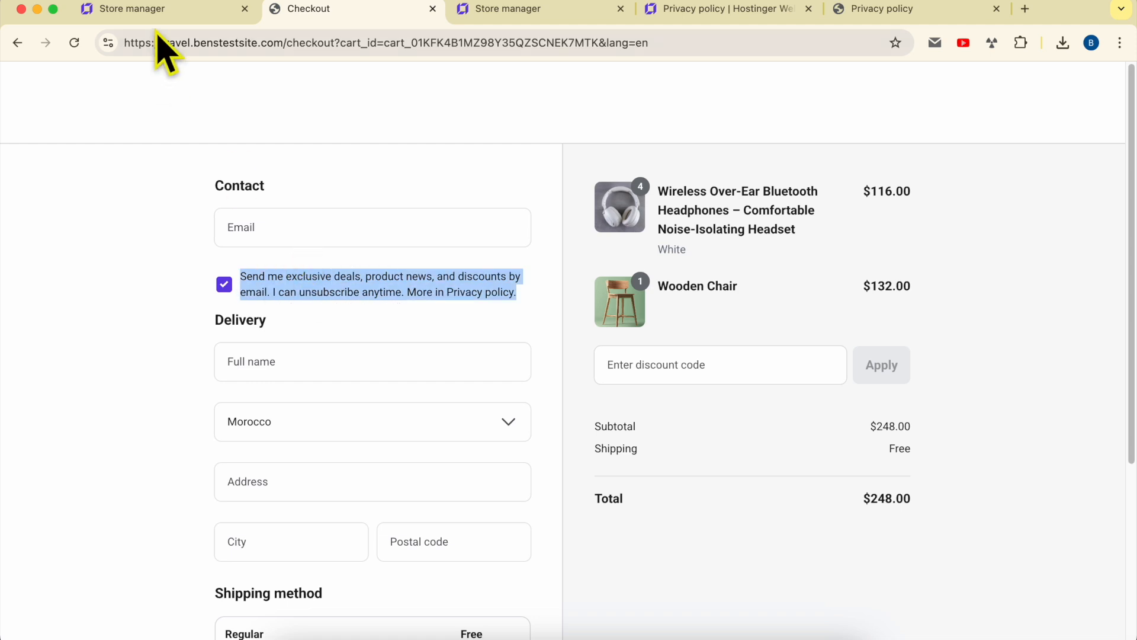
- Return to the store's checkout settings and, under Custom options, require a phone number at checkout
left_click(157, 9)
triple_click(360, 454)
left_click(838, 394)
scroll(838, 394, "down", 5)
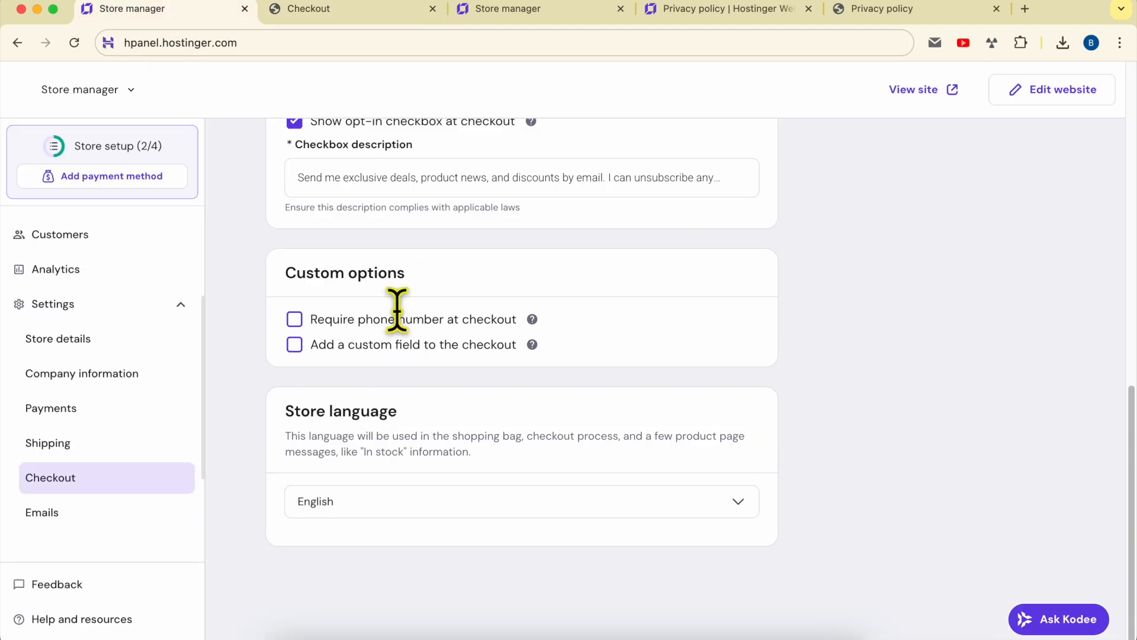
triple_click(302, 271)
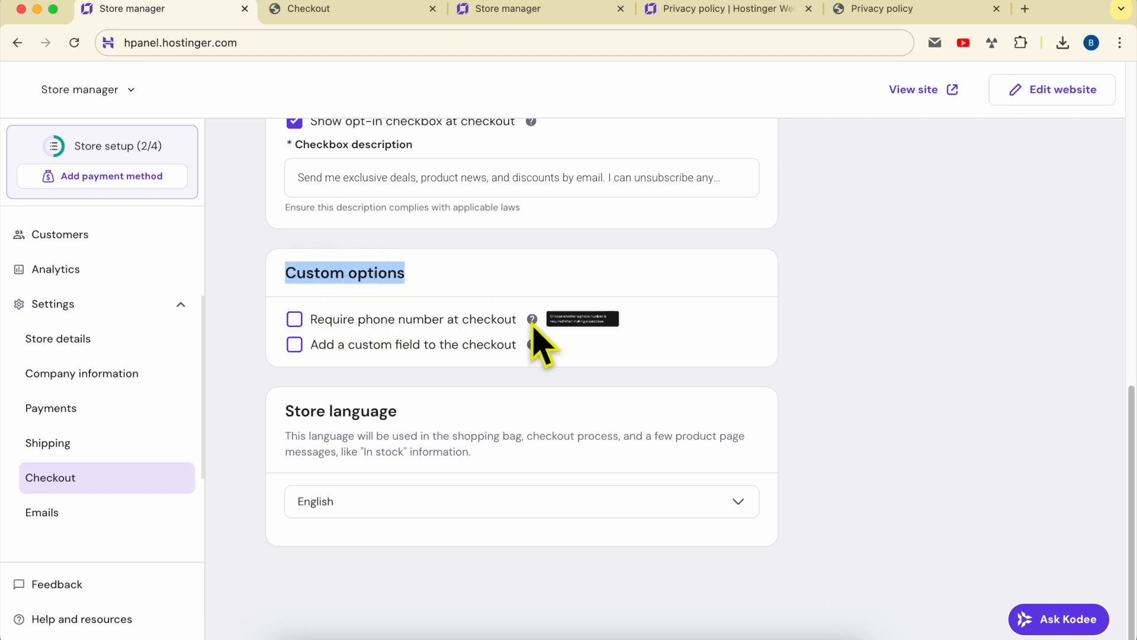
left_click(294, 320)
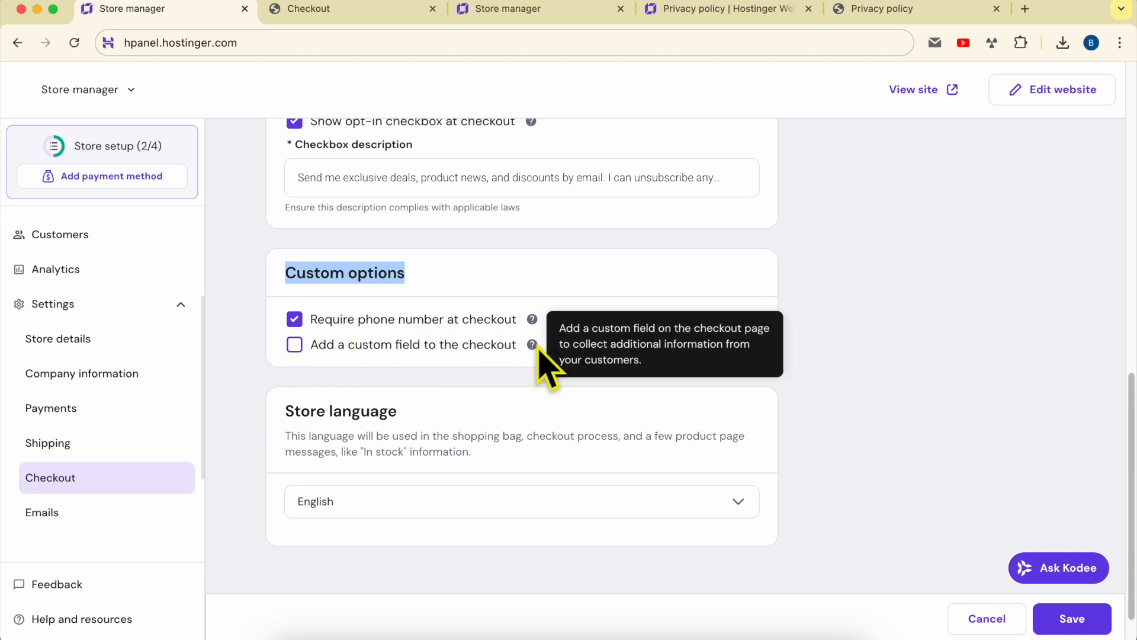
- Add a custom checkout field titled "Special Instructions", leave it optional and save the checkout settings
mouse_move(533, 347)
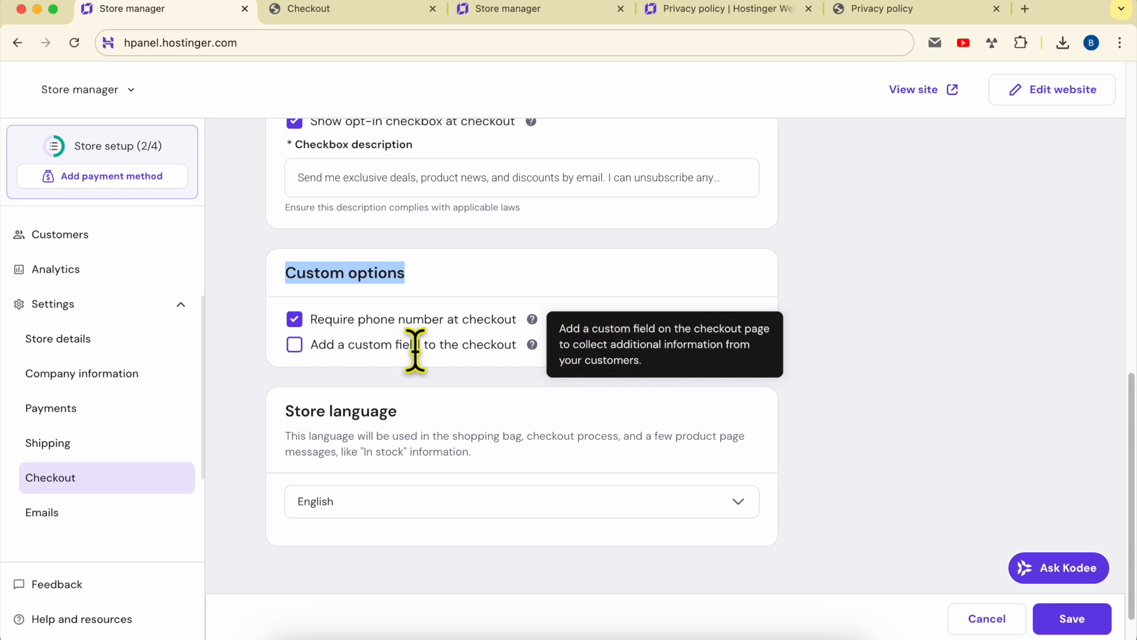
left_click(296, 346)
left_click(384, 395)
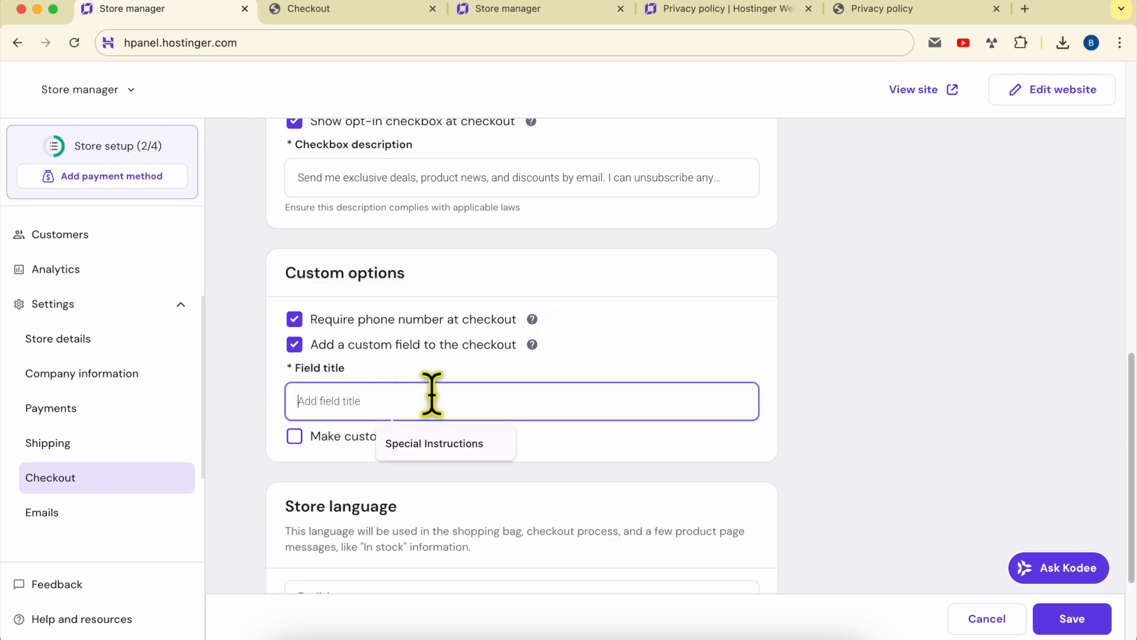
left_click(435, 451)
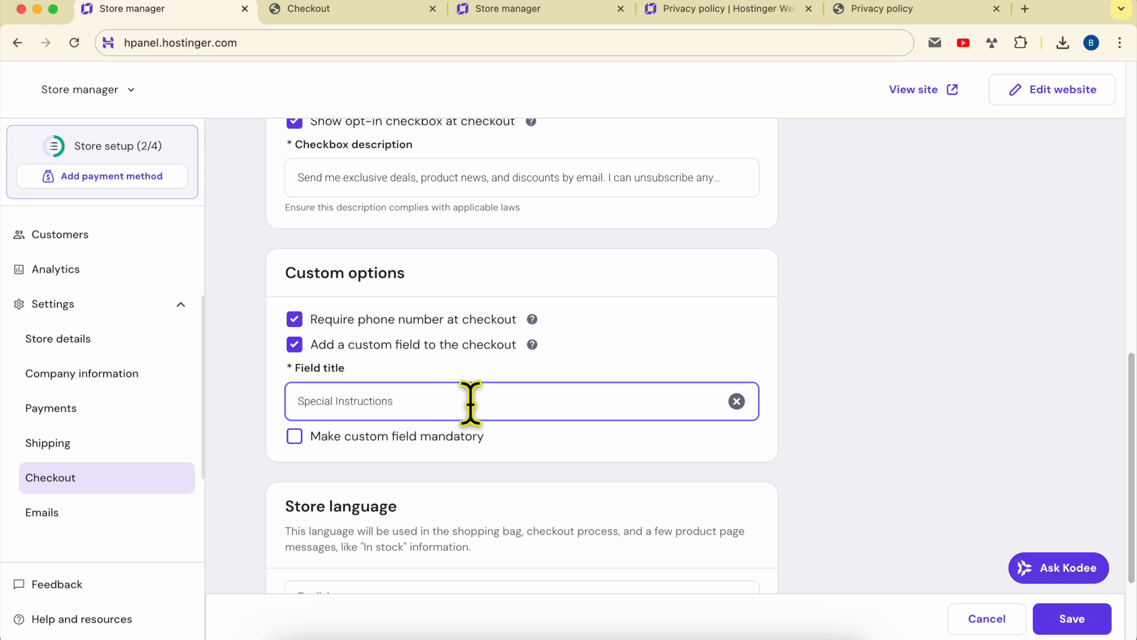
left_click(536, 471)
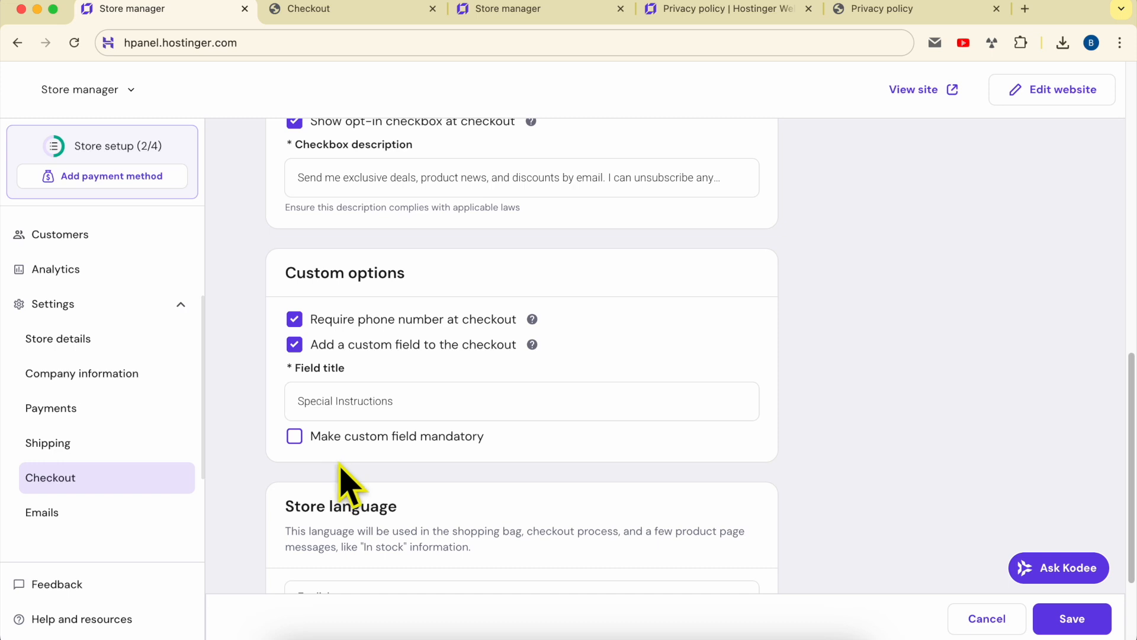
left_click(1073, 619)
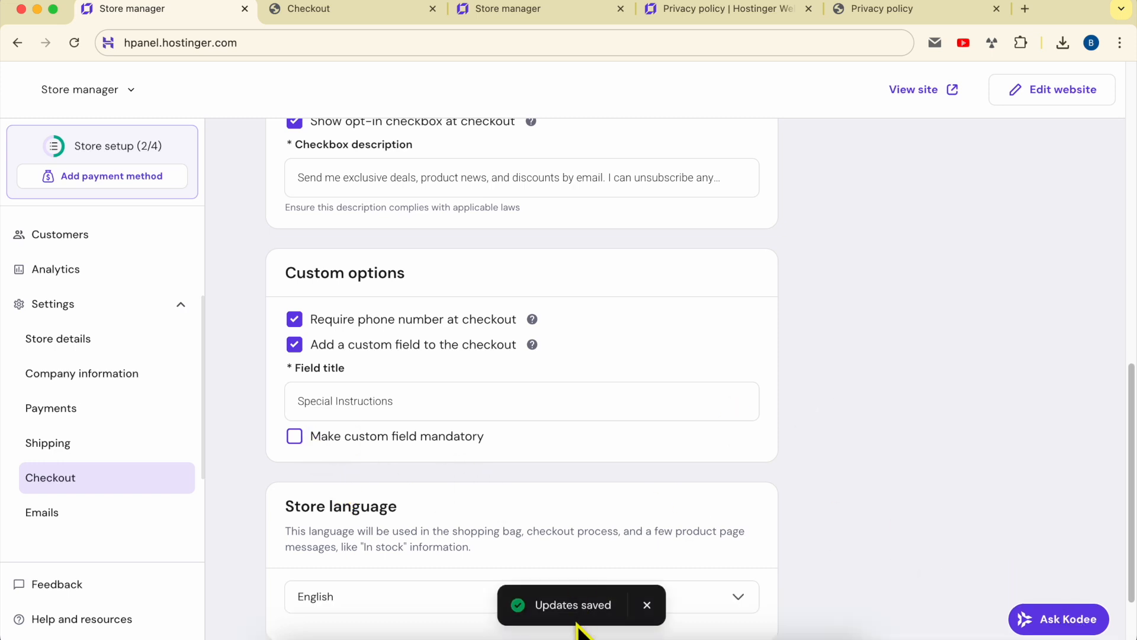
- Go back from the live checkout to the headphones page, reload it, add another white pair and proceed to checkout
left_click(368, 11)
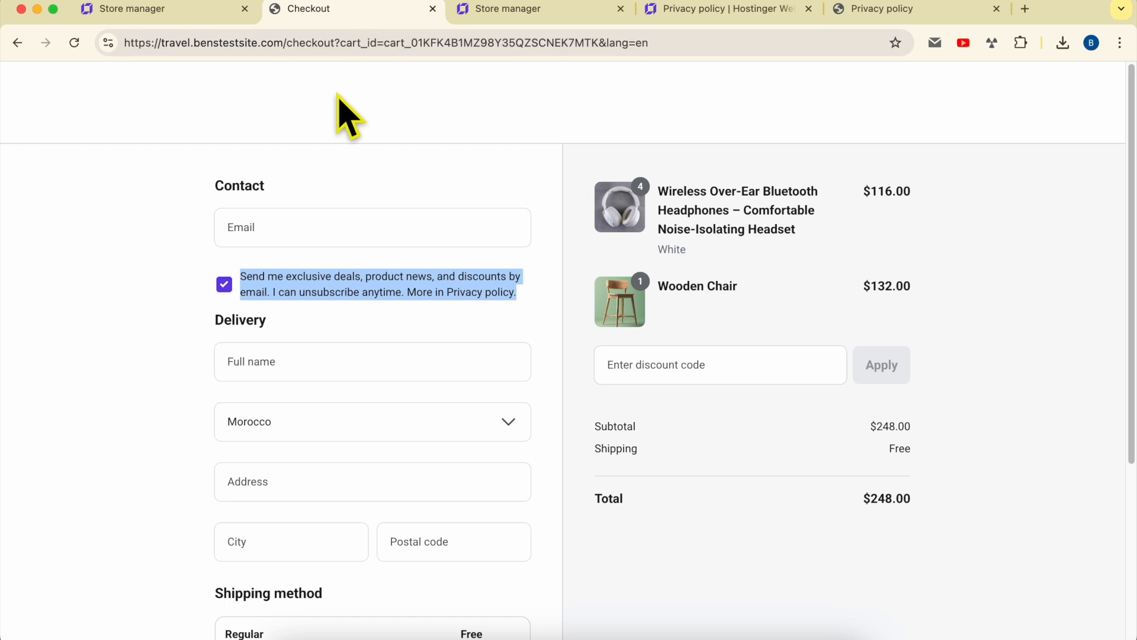
left_click(17, 43)
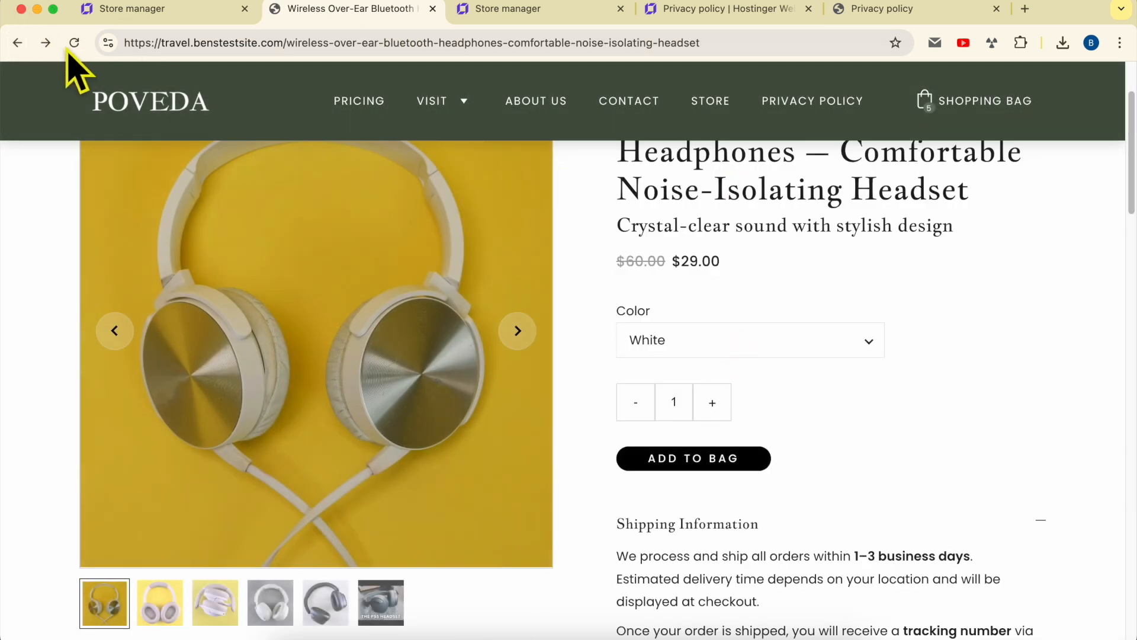
left_click(74, 42)
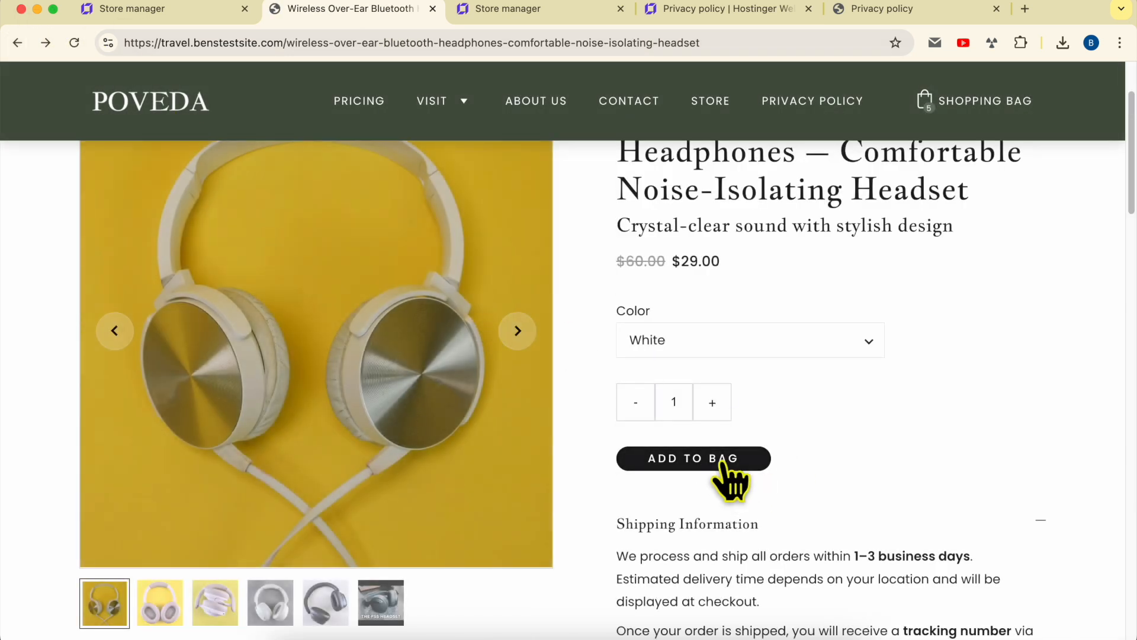
left_click(729, 462)
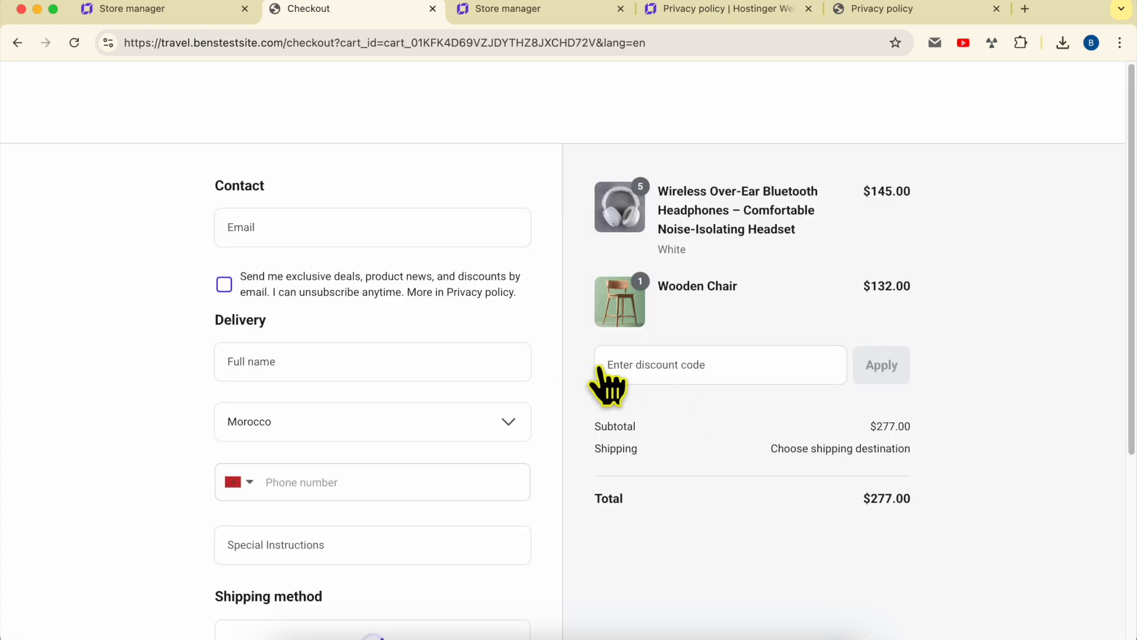
- Look through the new checkout form and examine its phone number and Special Instructions fields
scroll(547, 346, "down", 6)
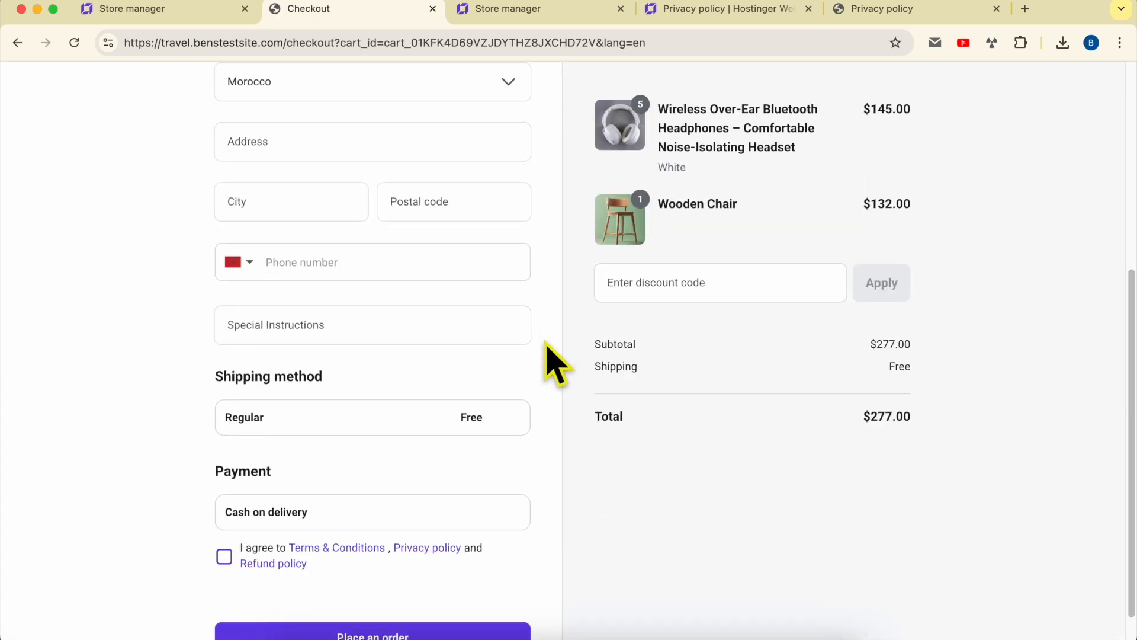
scroll(550, 377, "up", 6)
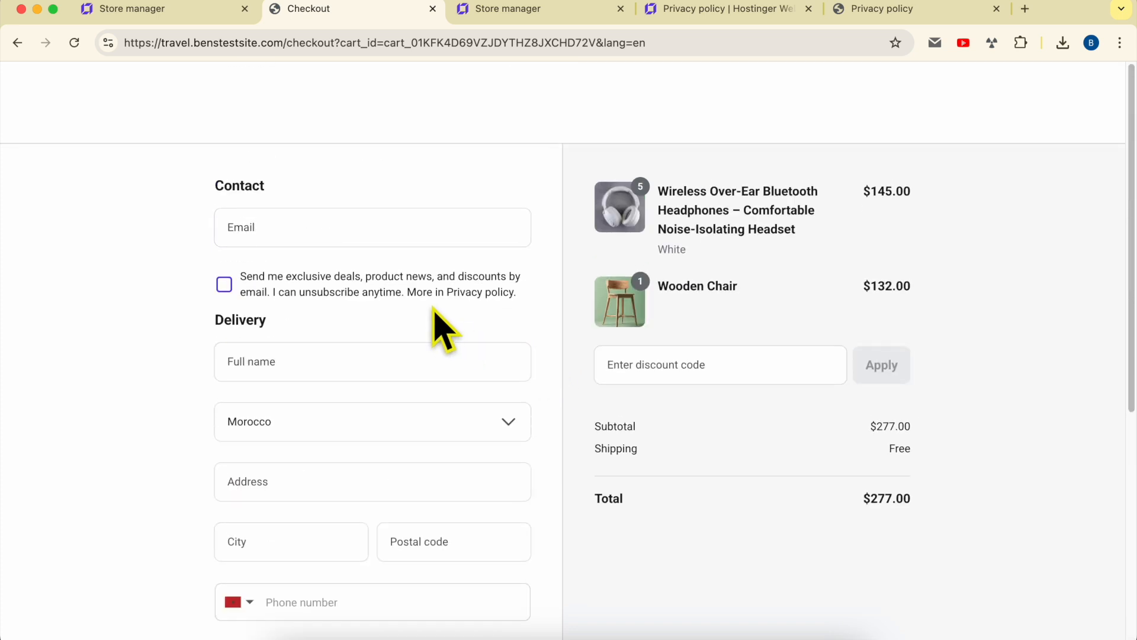
scroll(444, 320, "down", 6)
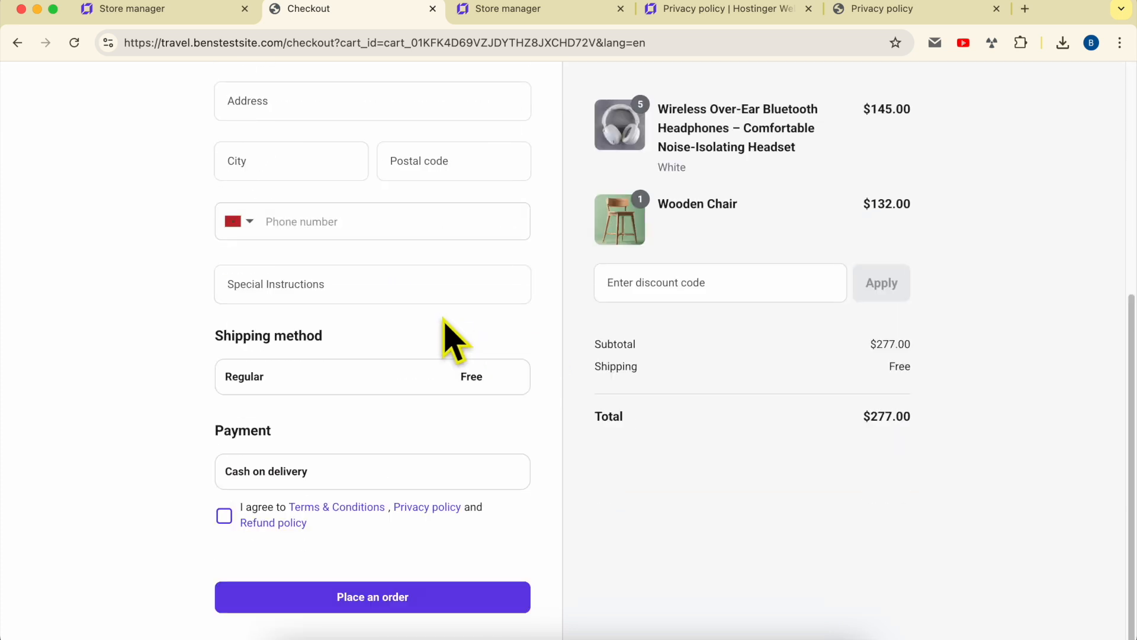
scroll(445, 326, "up", 6)
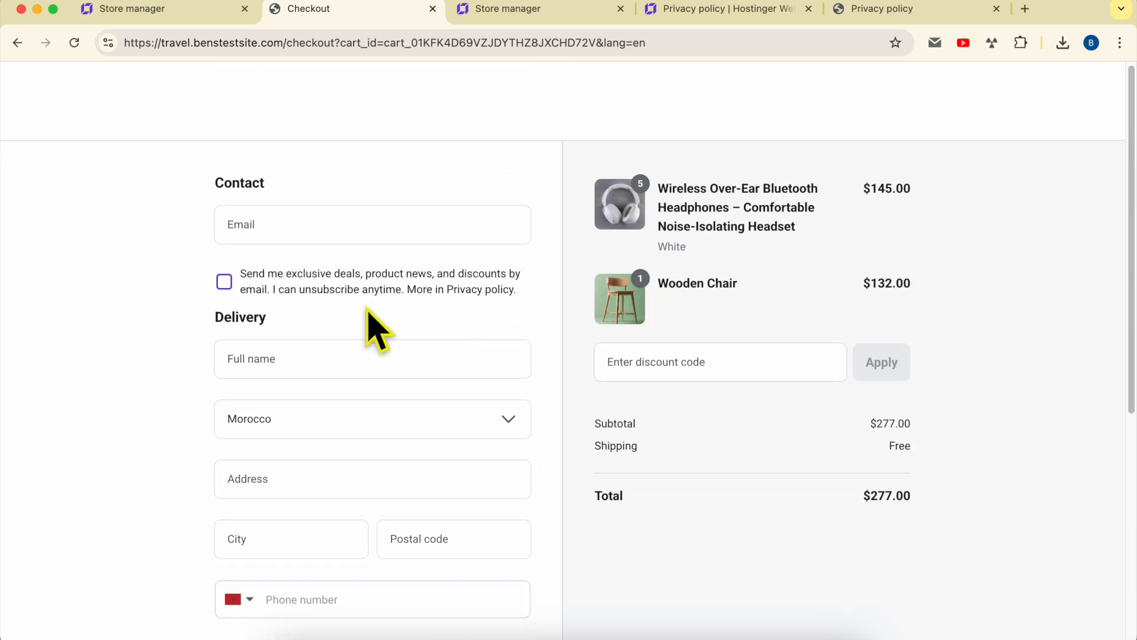
scroll(378, 329, "down", 6)
left_click(358, 285)
left_click(173, 310)
left_click(229, 284)
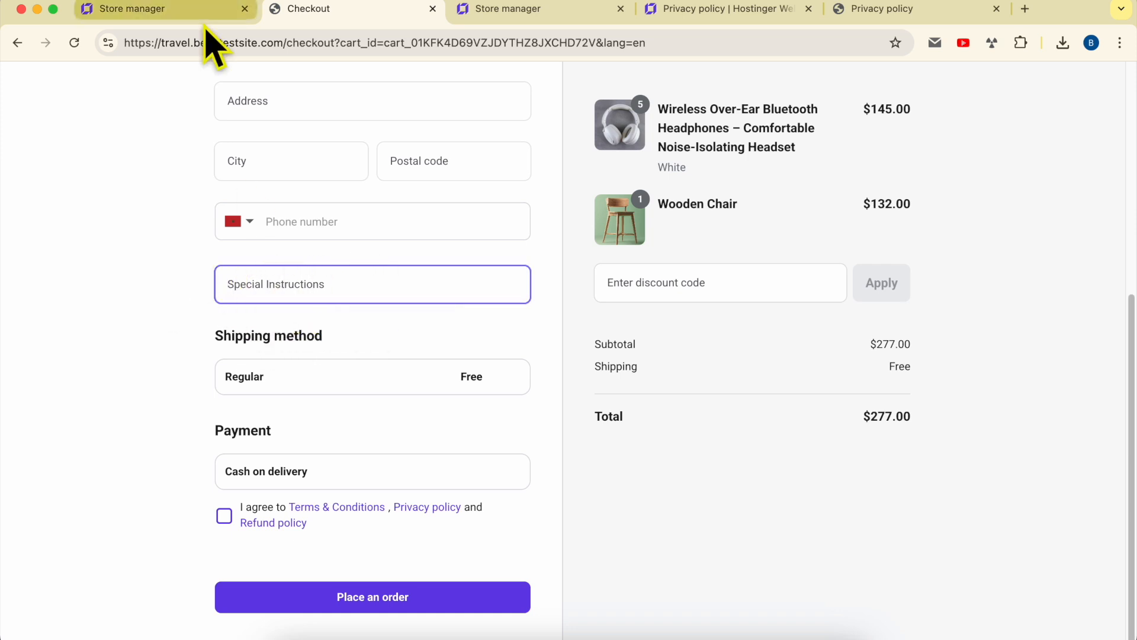
- Compare the custom field title in the checkout settings with the matching field on the live checkout page
left_click(195, 9)
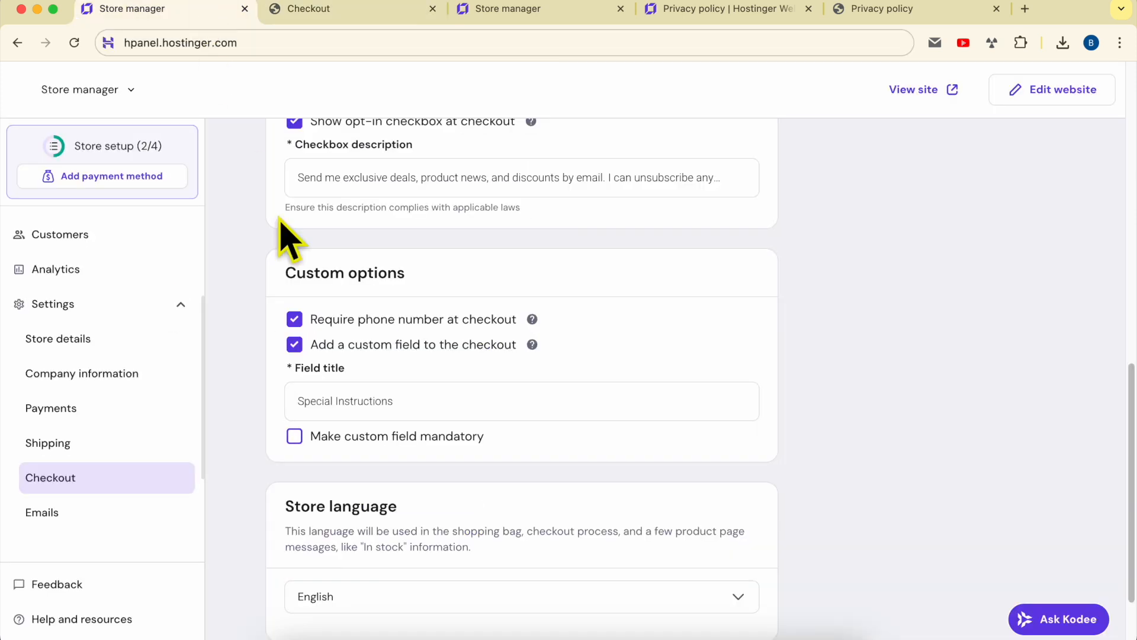
left_click(289, 11)
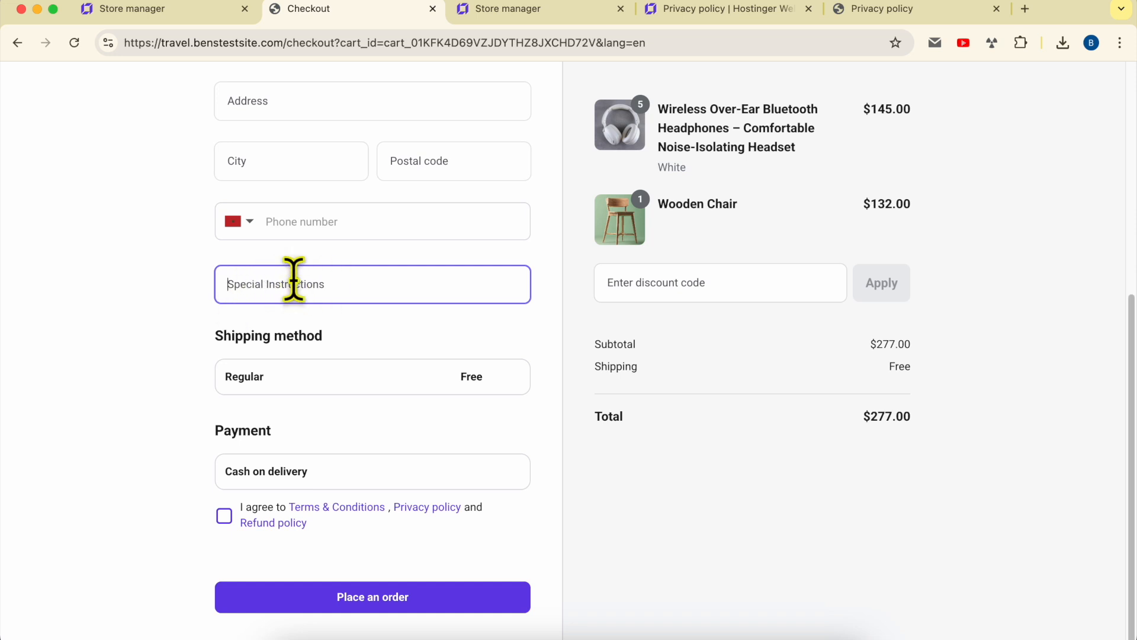
left_click(182, 13)
scroll(361, 415, "down", 2)
left_click(418, 305)
left_click_drag(417, 305, 248, 304)
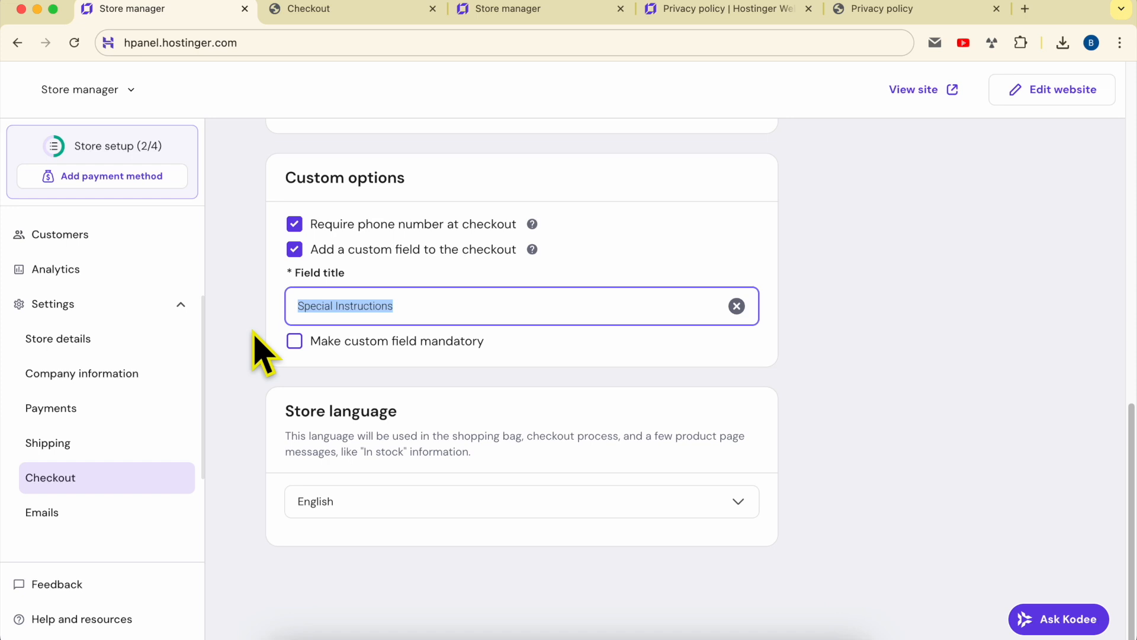
left_click(261, 354)
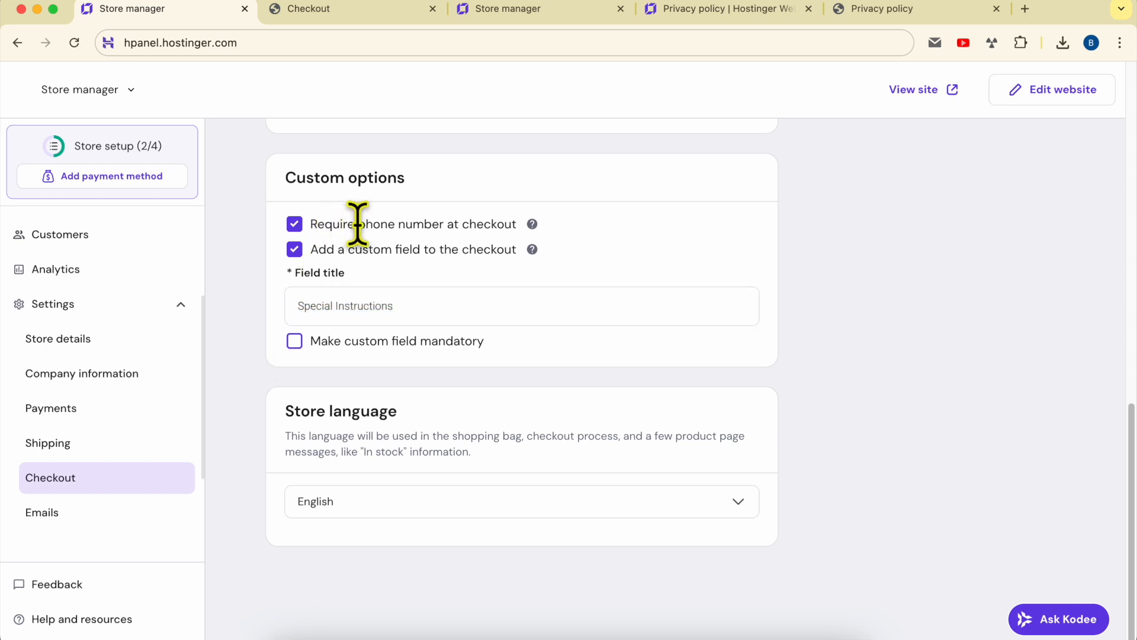
- Search the live checkout page for "phone" and examine the required phone number field
left_click(311, 15)
key("super+f")
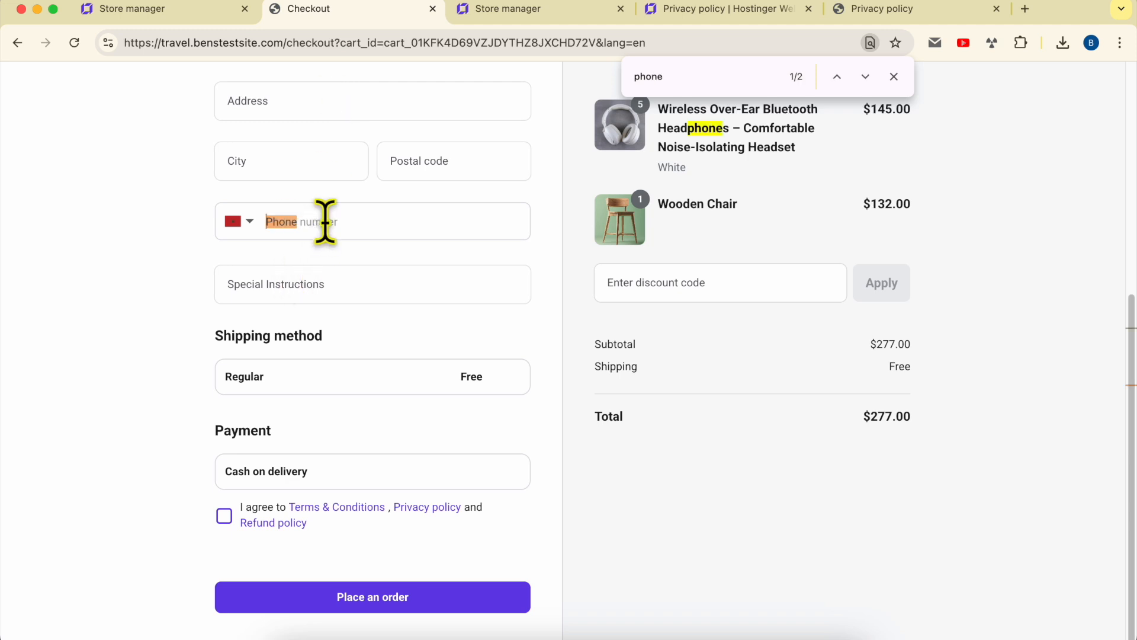
left_click(894, 76)
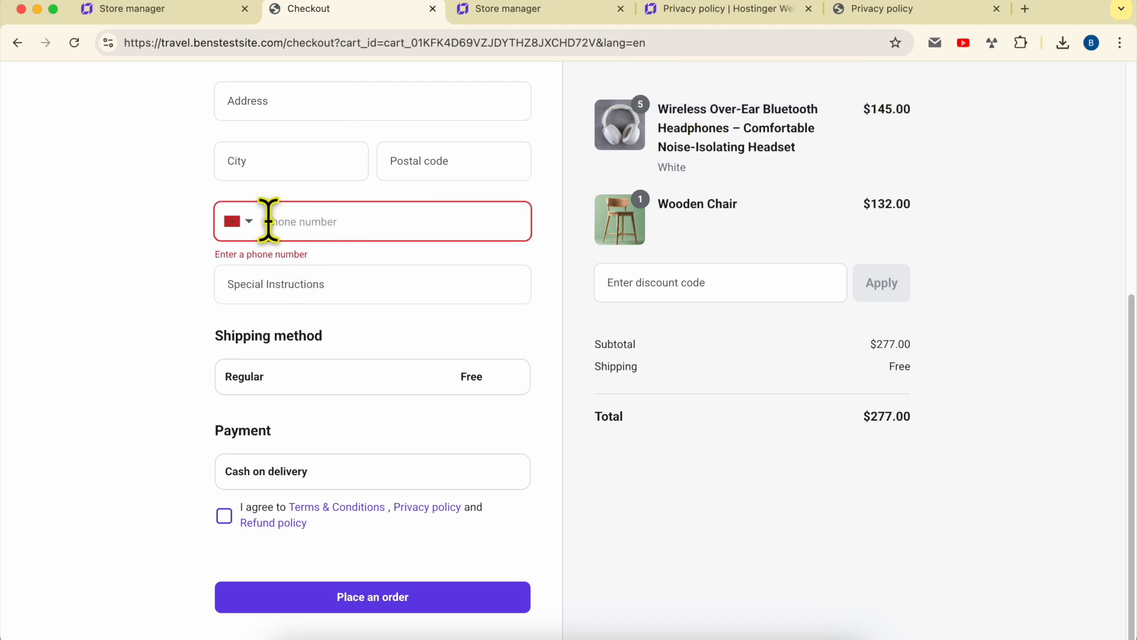
scroll(302, 219, "up", 4)
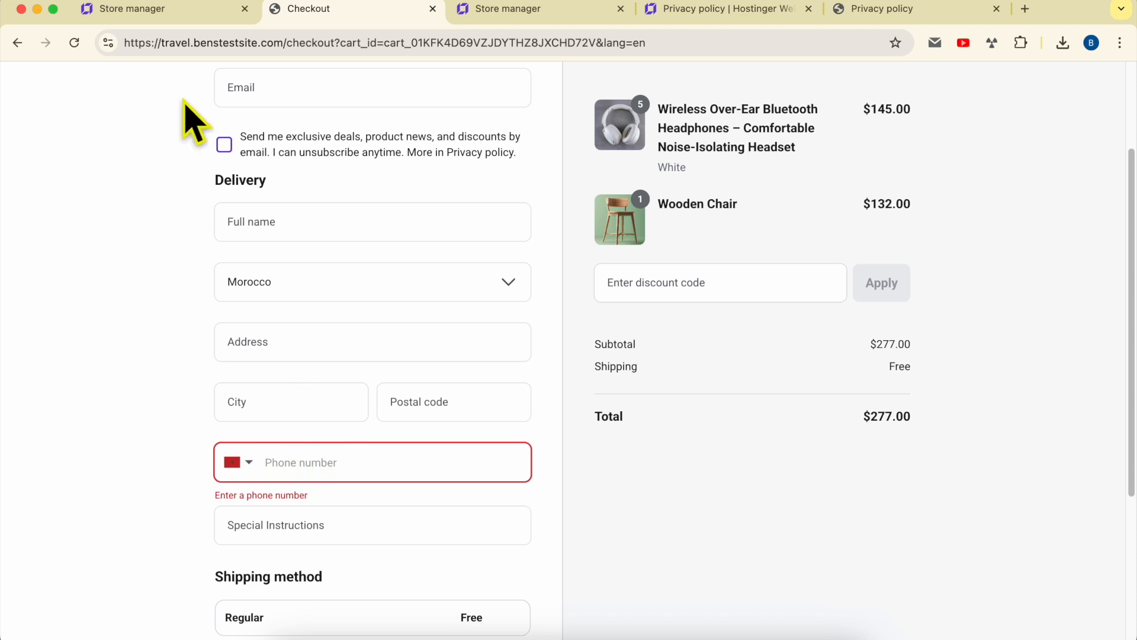
- Back in the checkout settings, read the Store language description and browse the available languages
left_click(173, 13)
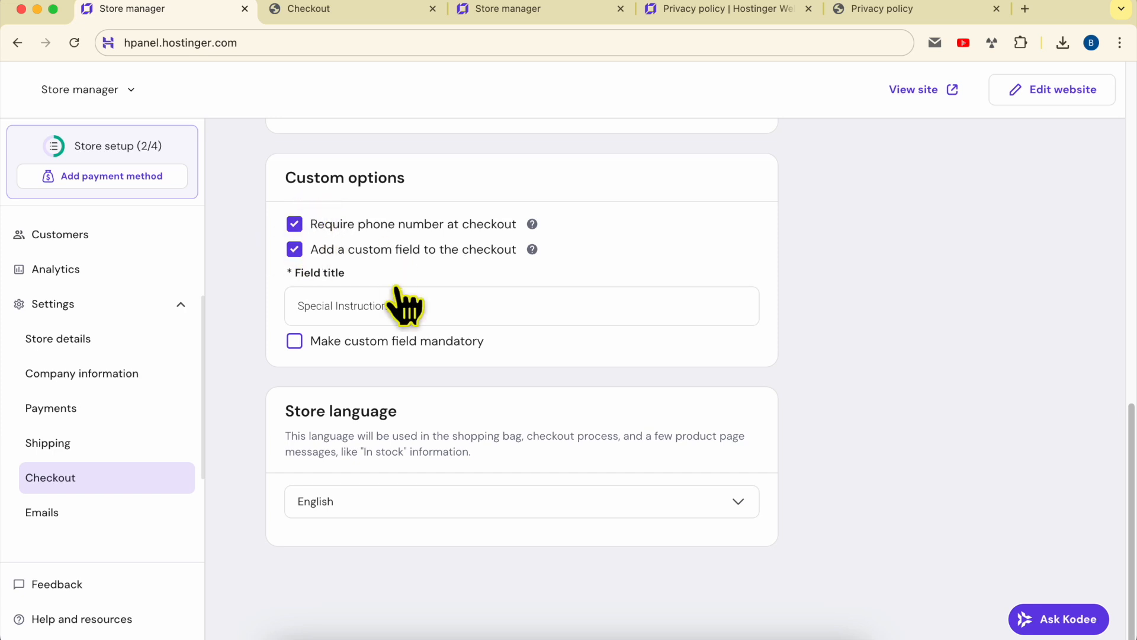
triple_click(289, 413)
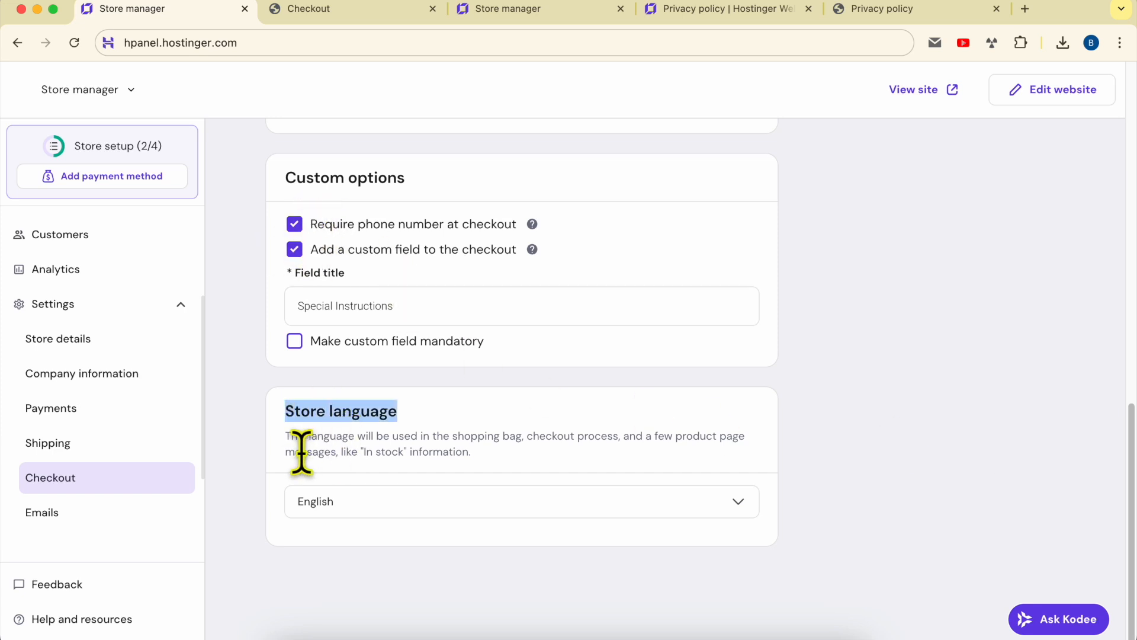
left_click(301, 432)
left_click(325, 505)
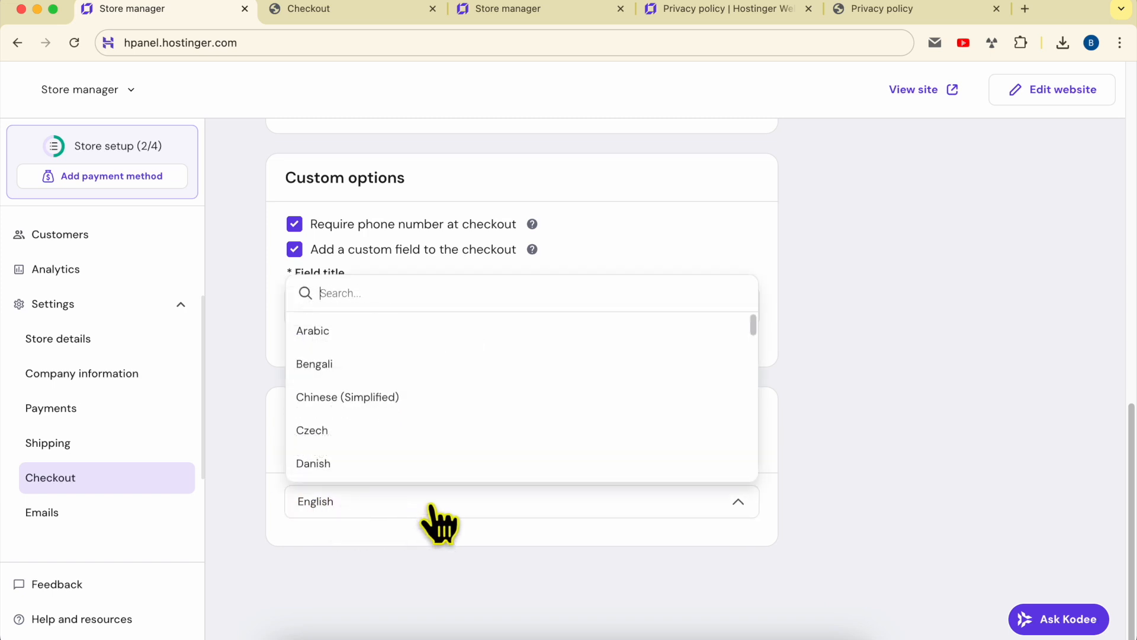
scroll(428, 382, "down", 1)
scroll(436, 398, "down", 10)
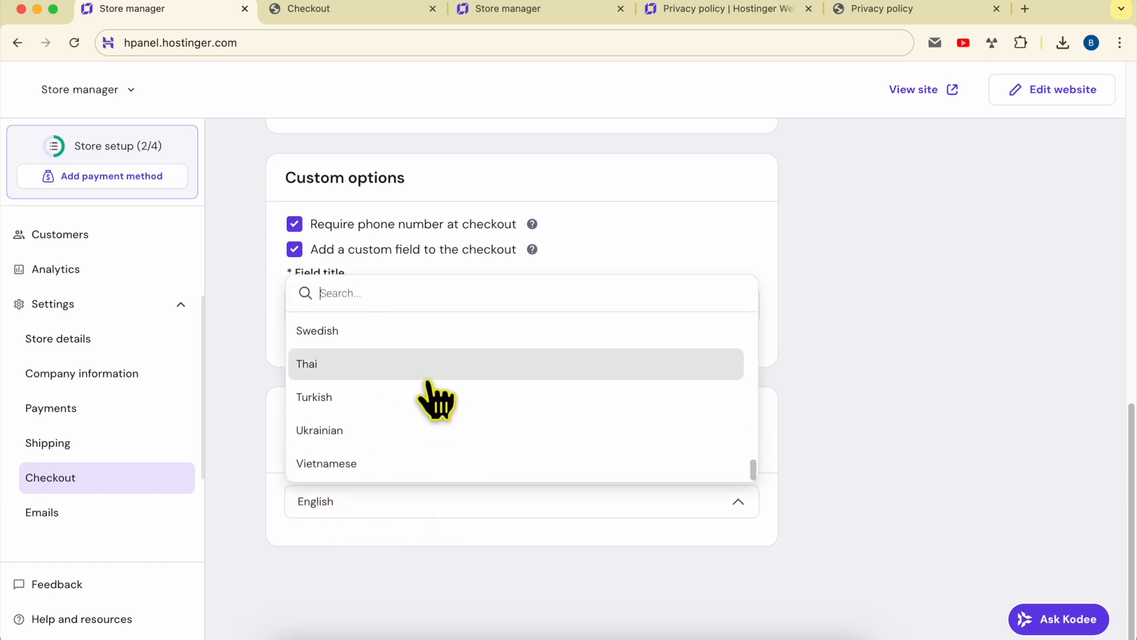
scroll(435, 396, "up", 15)
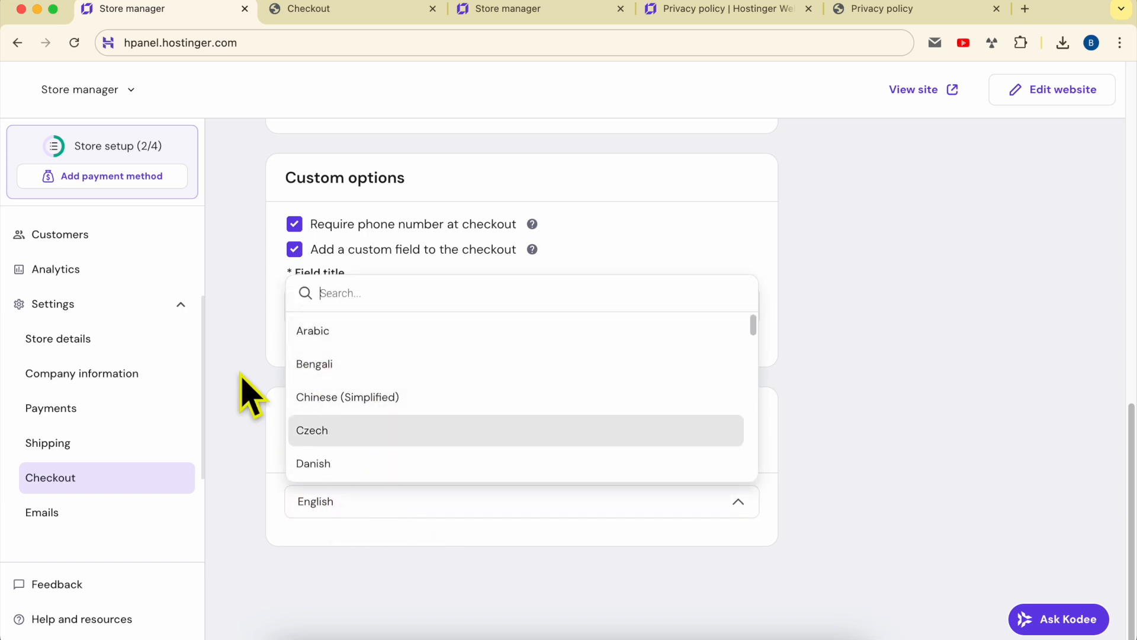
left_click(290, 455)
left_click_drag(287, 438, 515, 469)
left_click(515, 469)
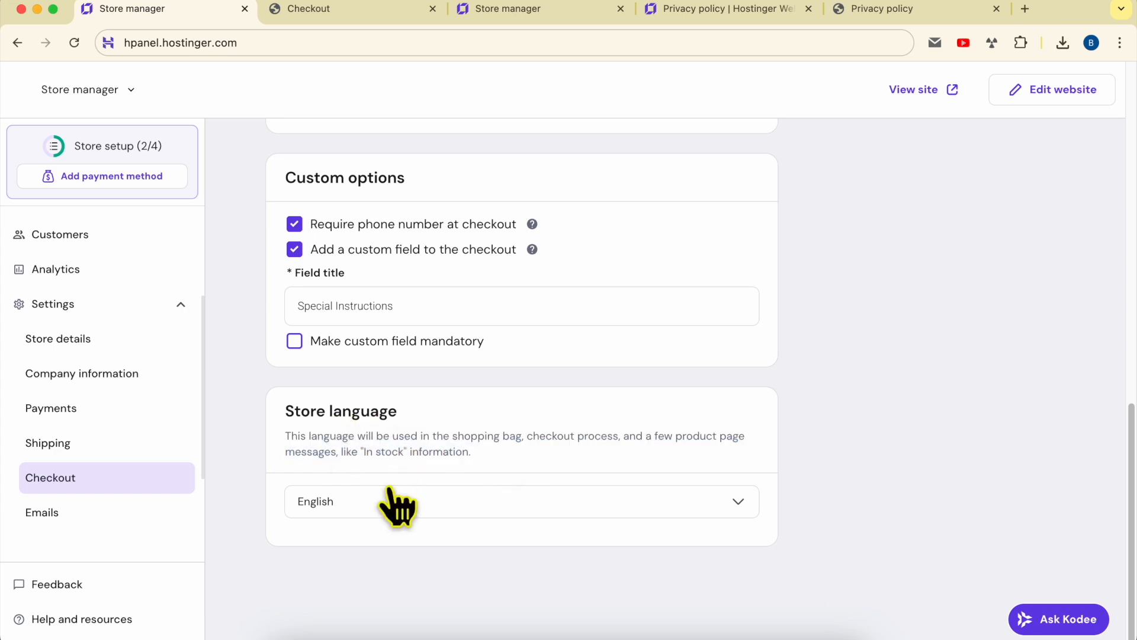
- Check the live checkout page's current language, then set the store language to Arabic and save the checkout settings
left_click(314, 10)
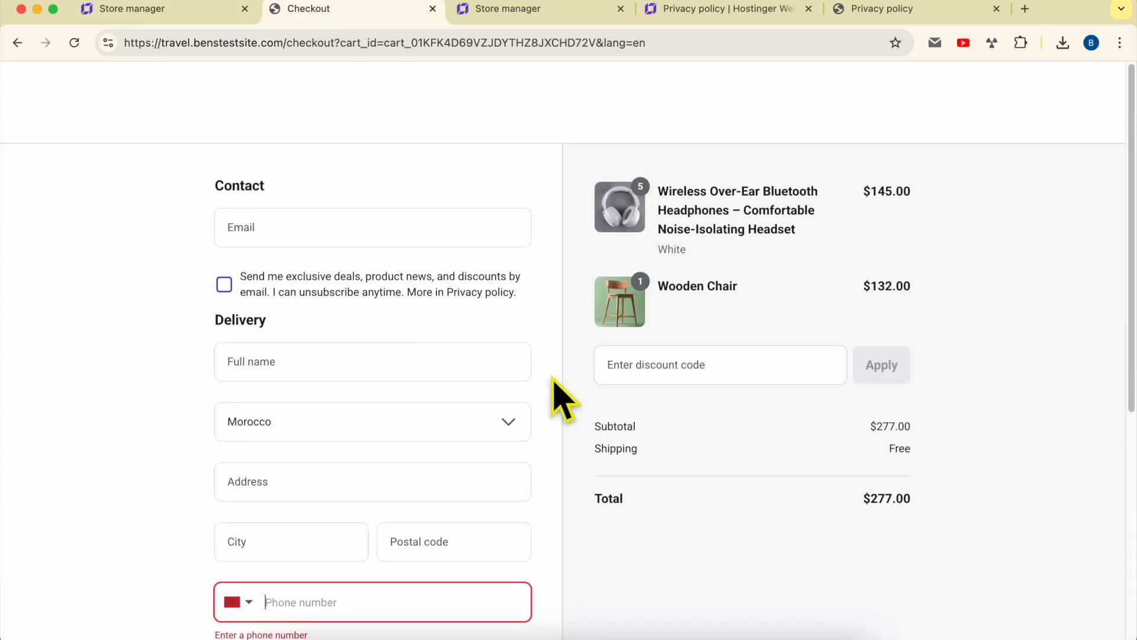
left_click(130, 9)
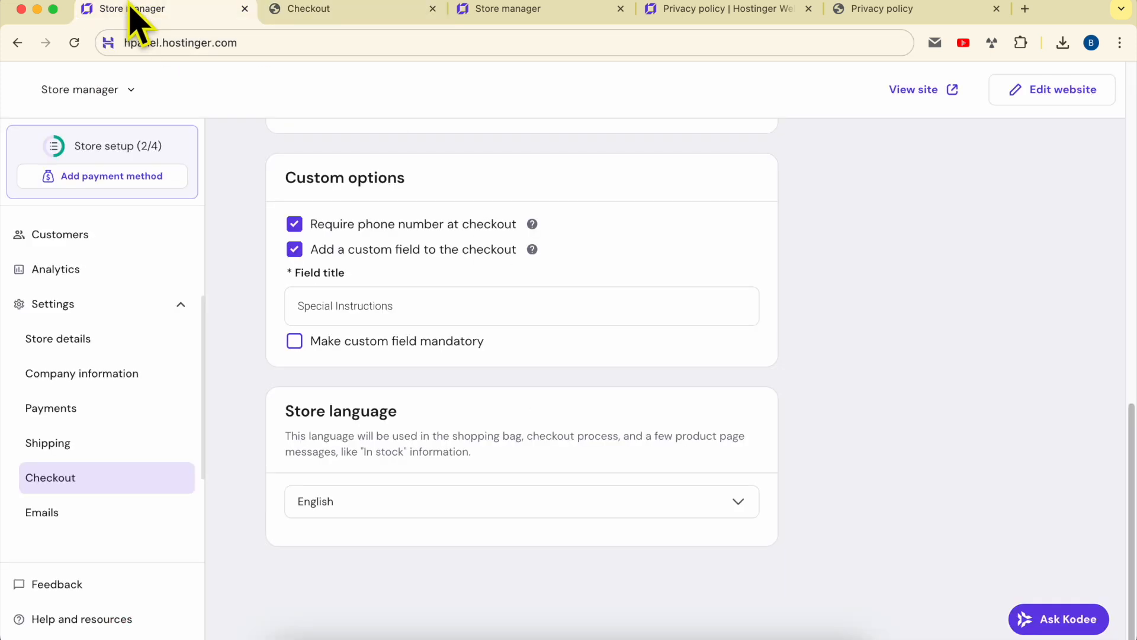
left_click(382, 511)
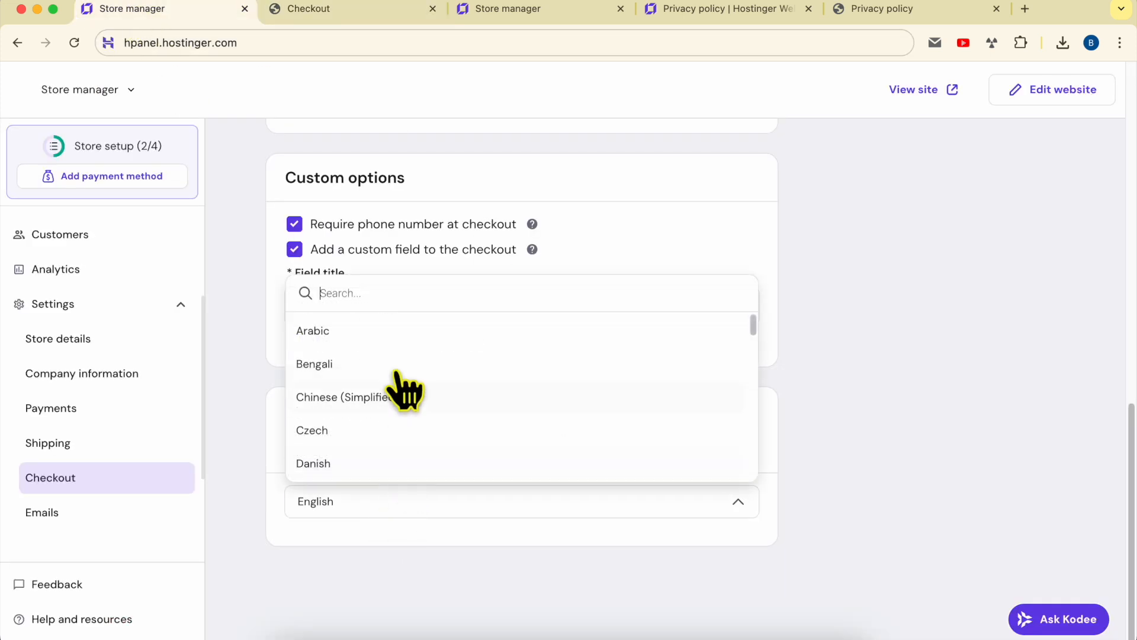
left_click(373, 329)
left_click(1072, 618)
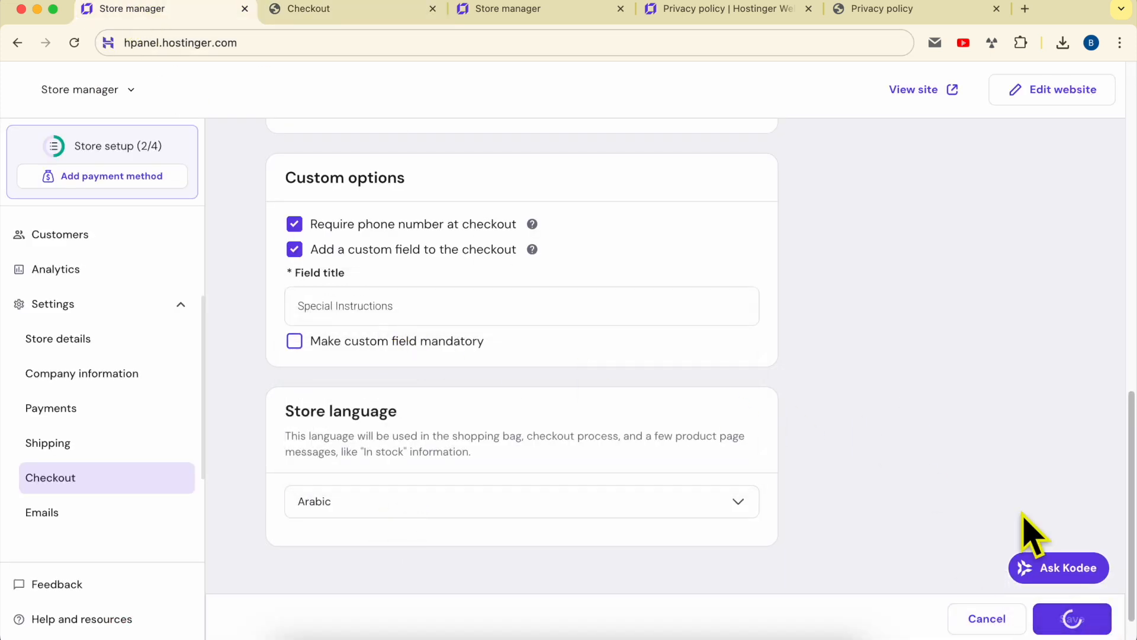
- Open the live site's home page from the checkout address by removing the checkout path, and reload it
left_click(379, 10)
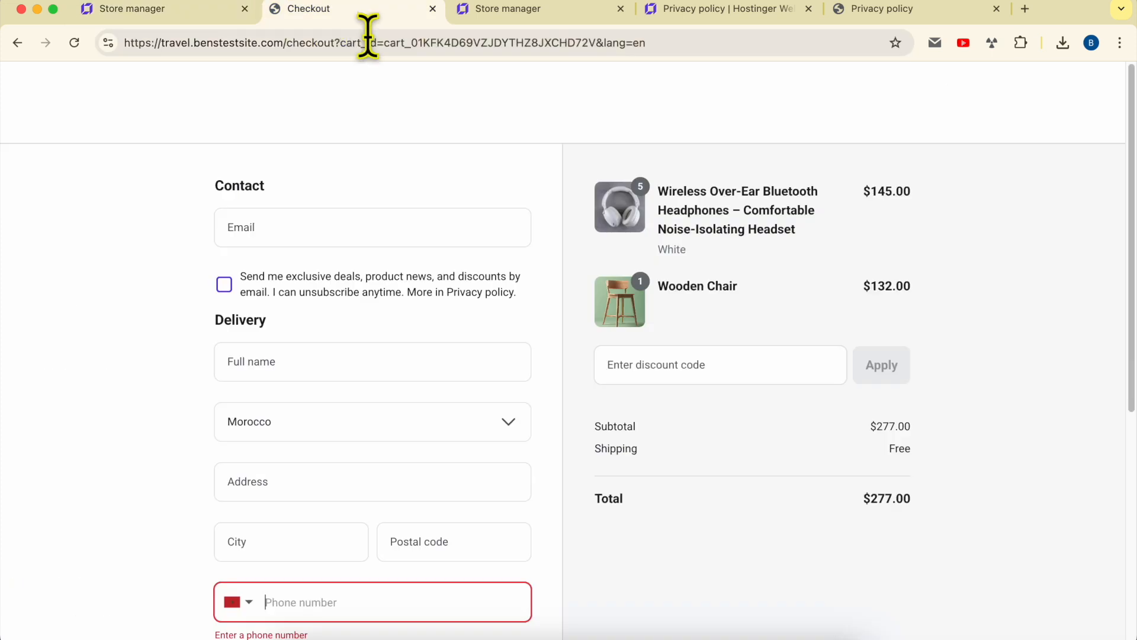
left_click_drag(283, 43, 996, 48)
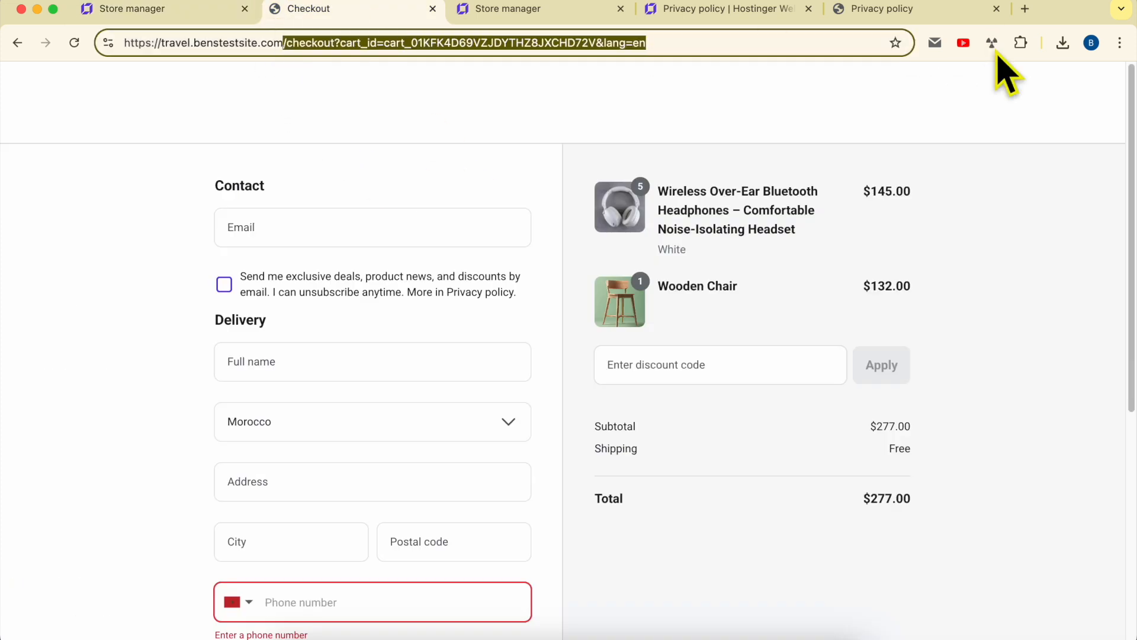
key("BackSpace")
key("Return")
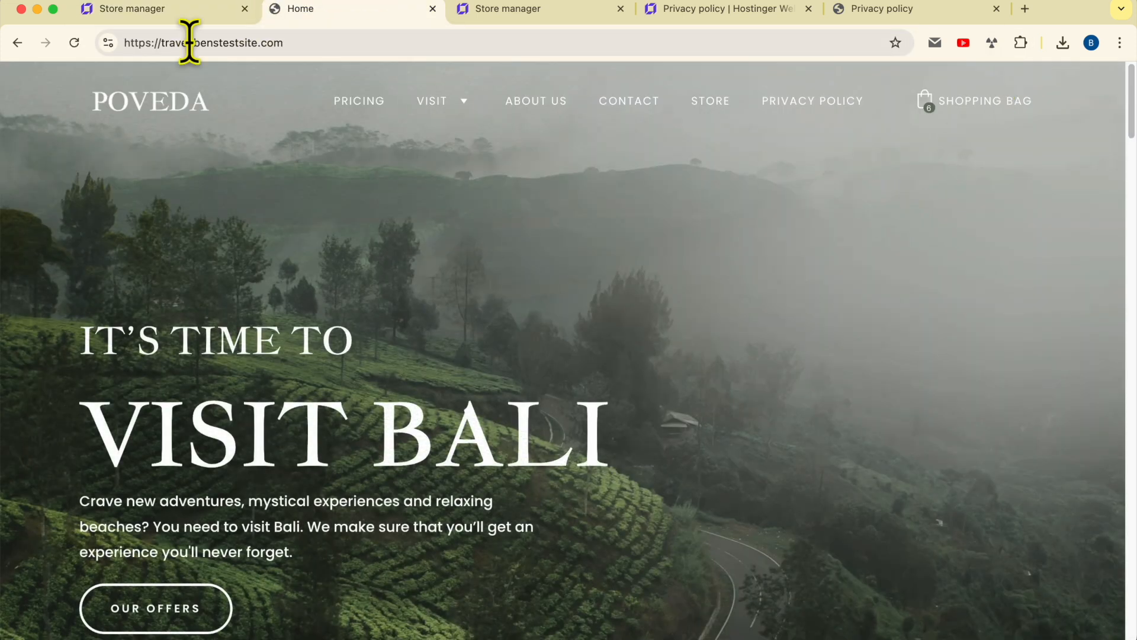
left_click(77, 48)
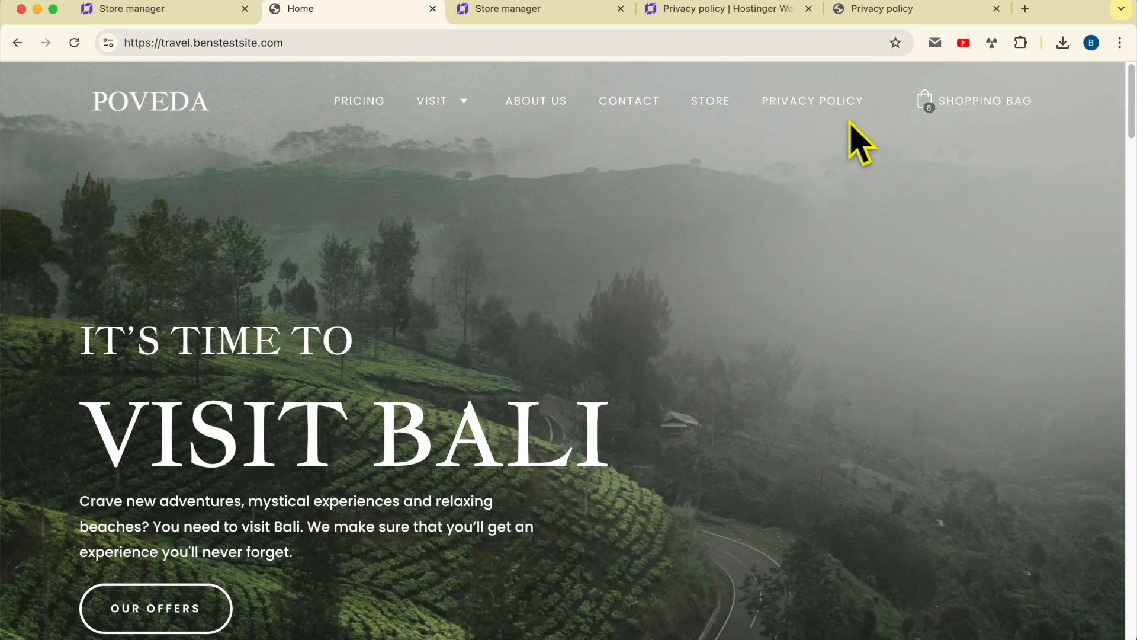
- Open the Wooden Chair product from the live store page and add one to the shopping bag
left_click(699, 105)
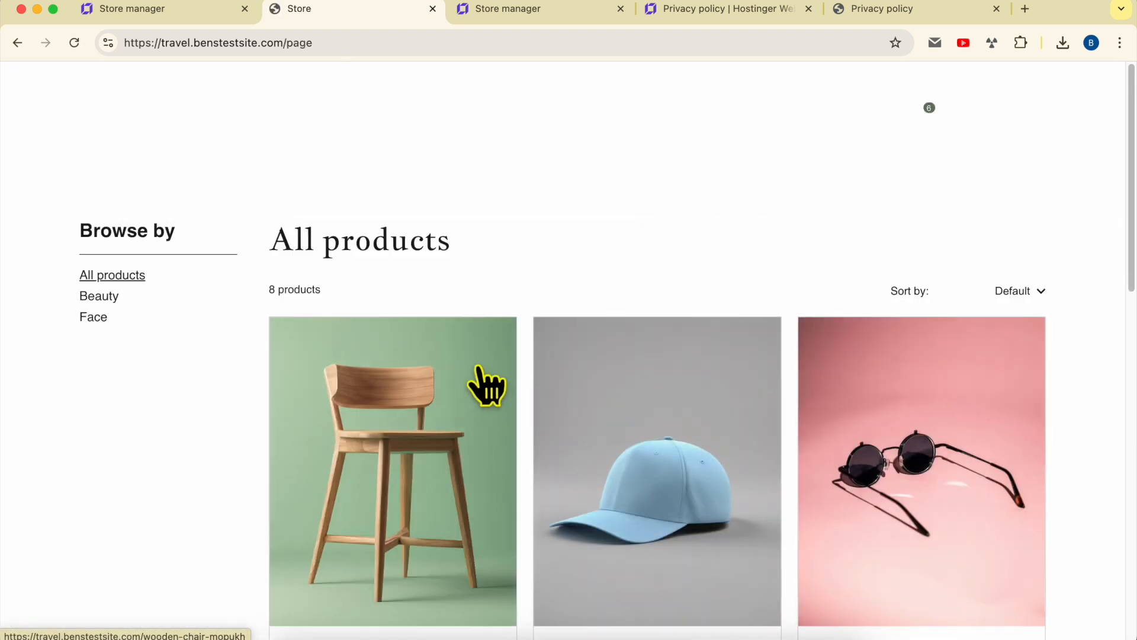
scroll(487, 385, "down", 4)
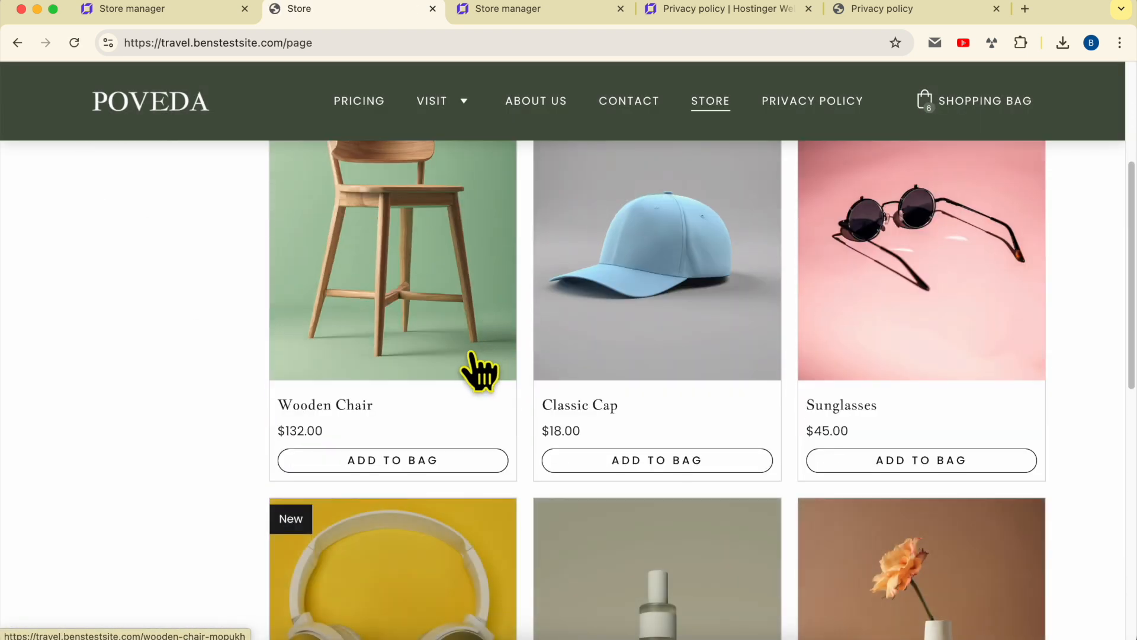
left_click(414, 276)
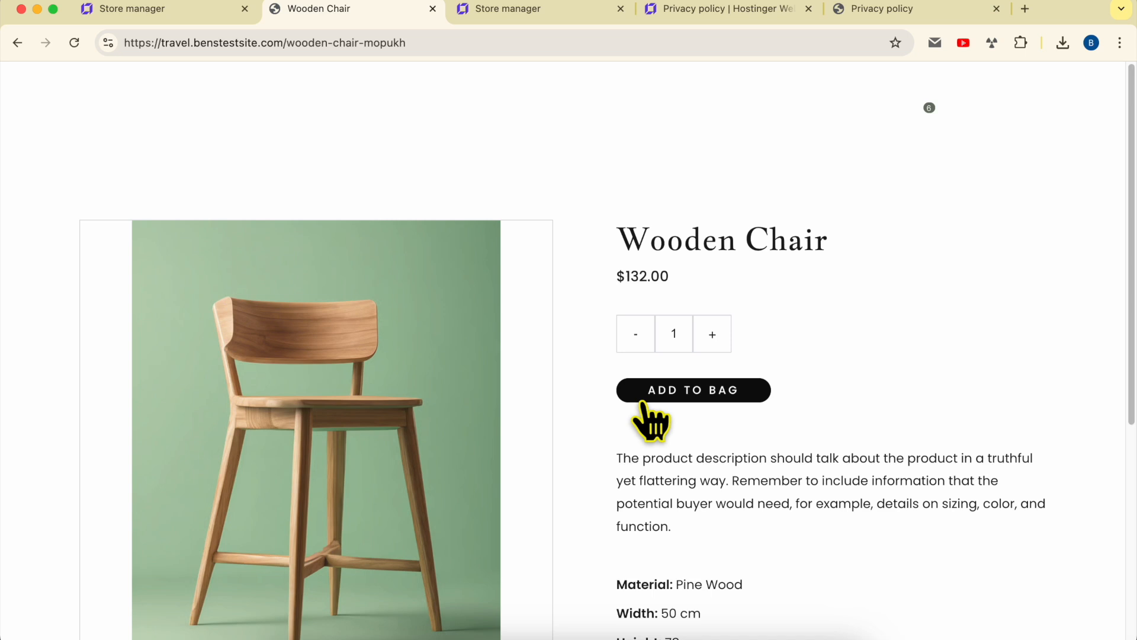
scroll(826, 392, "down", 4)
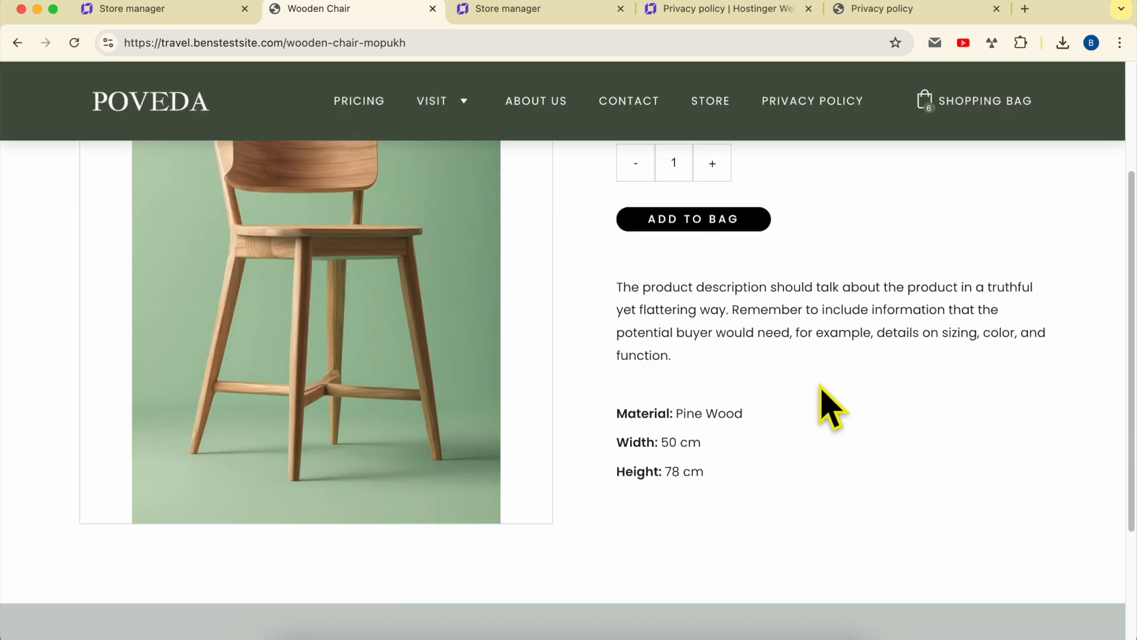
left_click(687, 178)
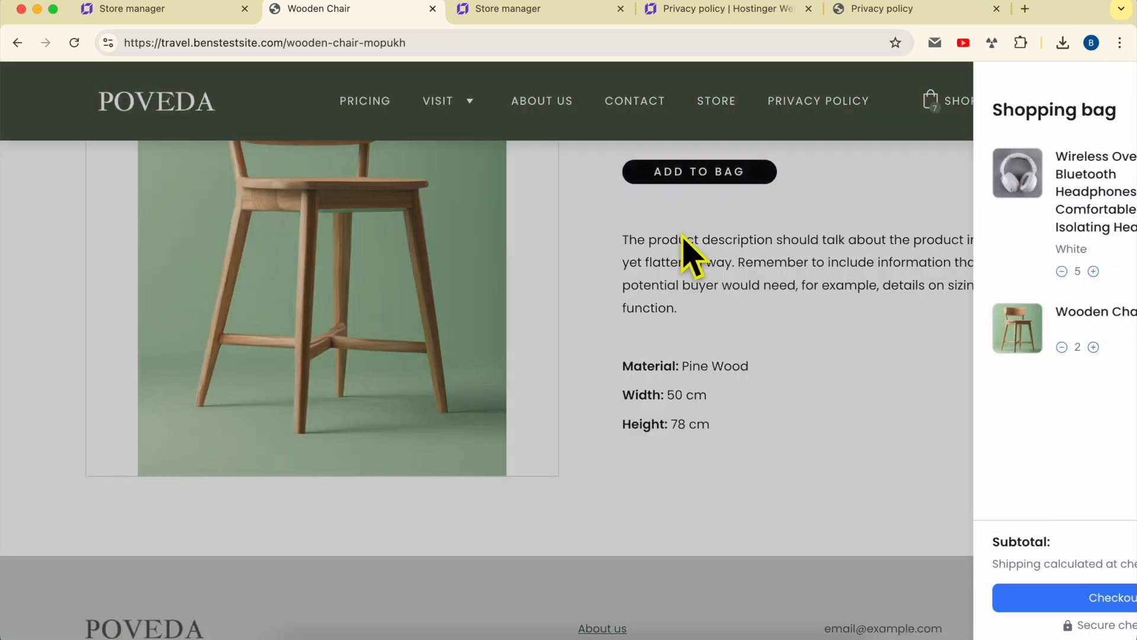
- Look through the shopping bag, proceed to checkout and examine the language of the checkout form
scroll(983, 435, "down", 3)
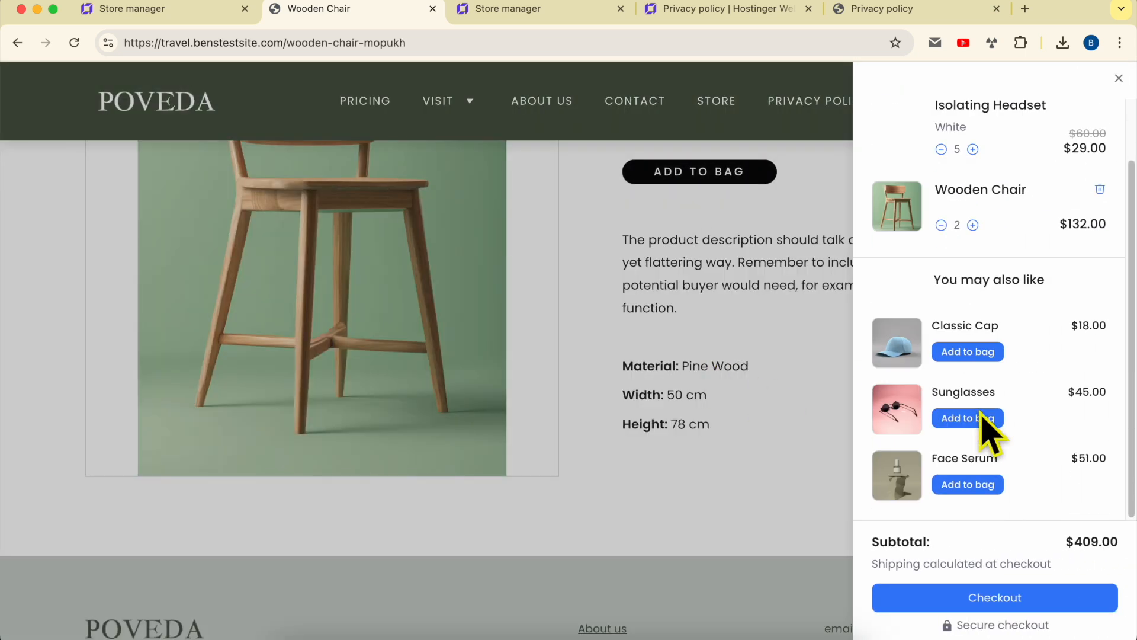
left_click(1003, 600)
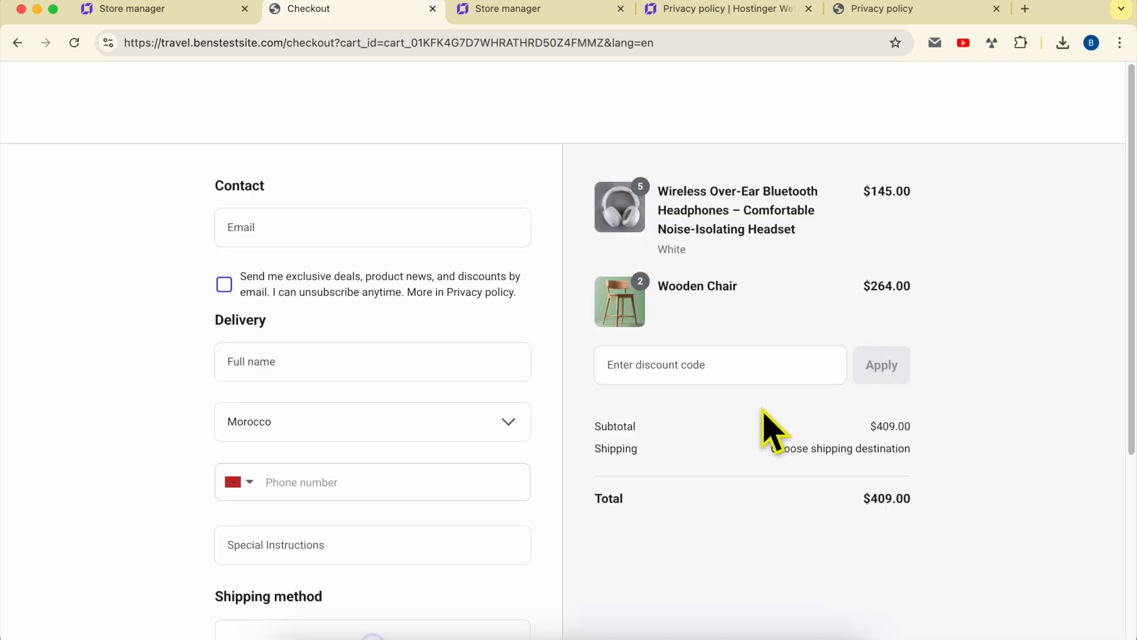
scroll(473, 362, "down", 5)
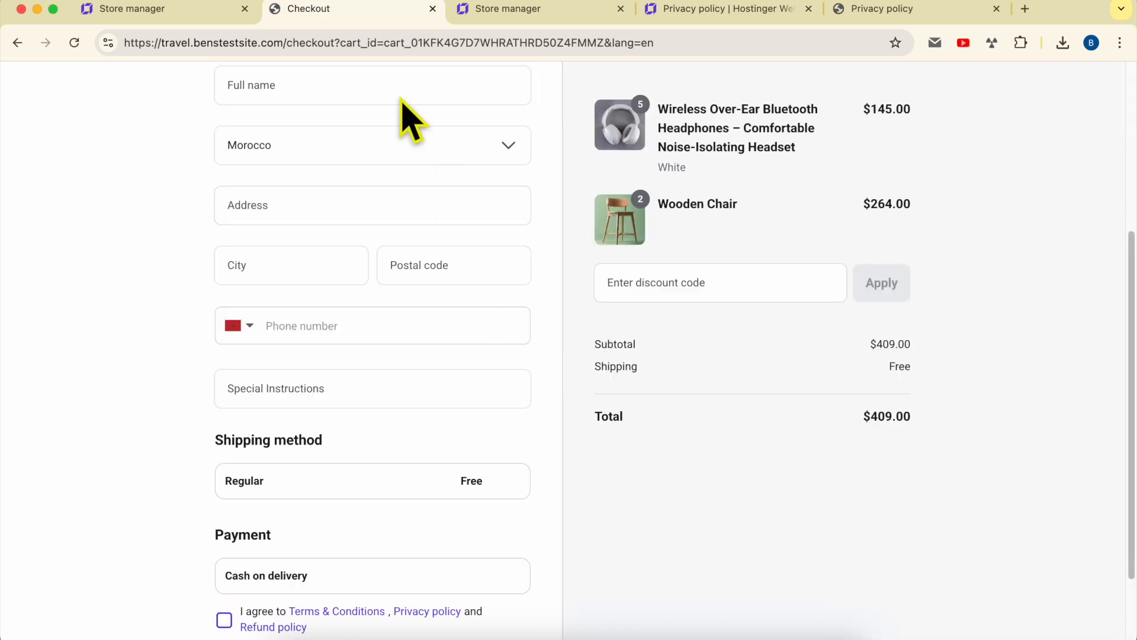
left_click(286, 43)
left_click_drag(286, 42, 74, 36)
right_click(185, 47)
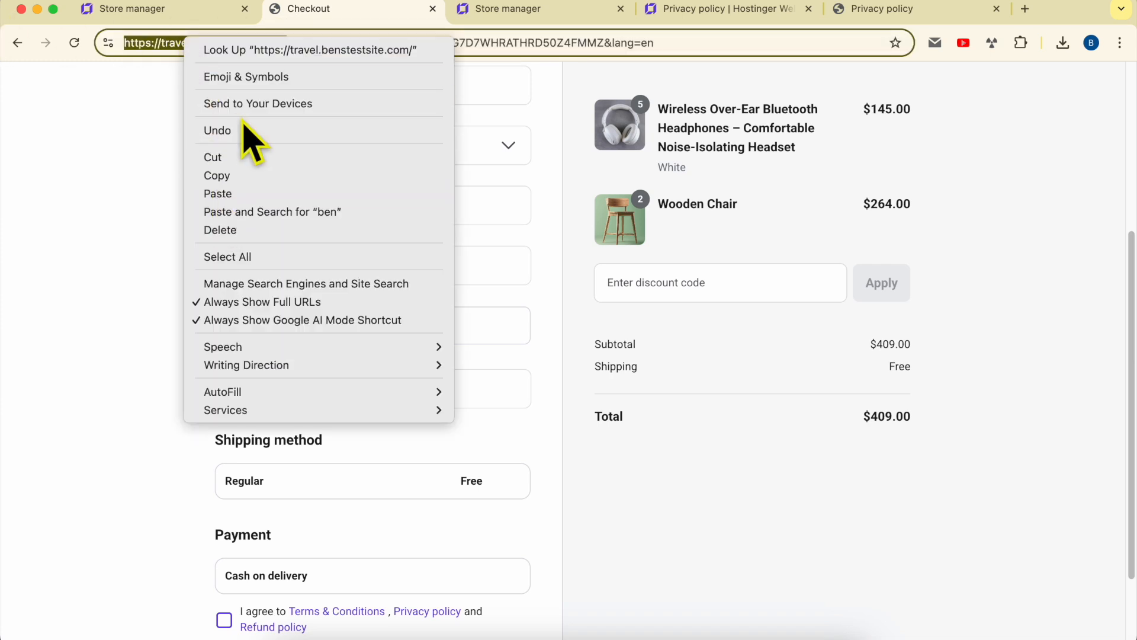
left_click(272, 175)
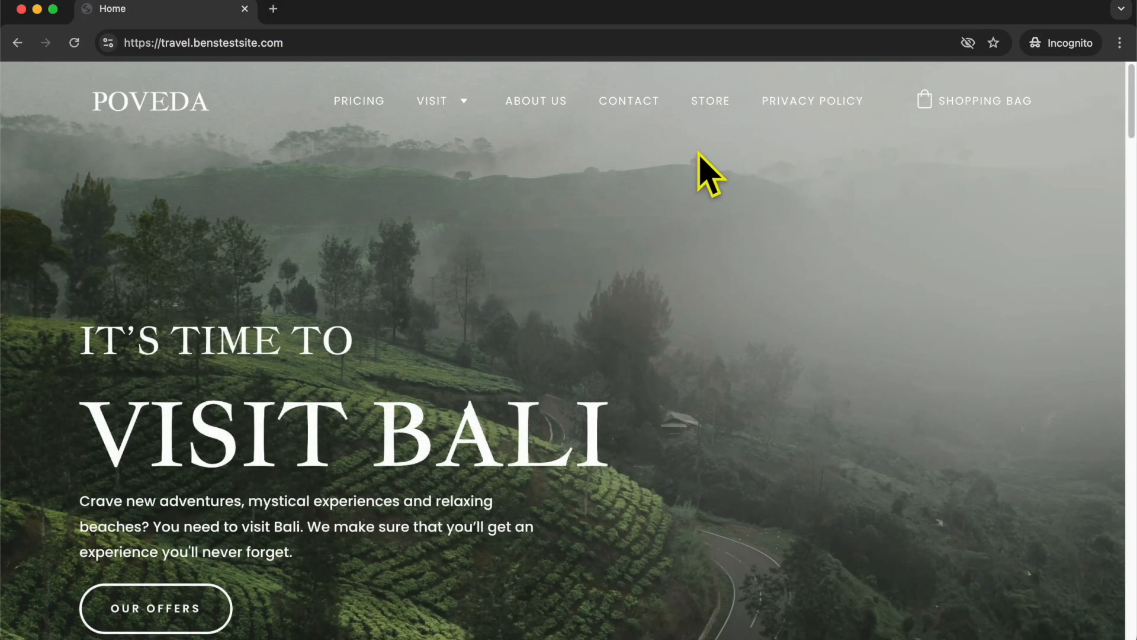
- In the incognito window, open the Wooden Chair product from the store page and add one to the bag
left_click(711, 102)
scroll(612, 255, "down", 4)
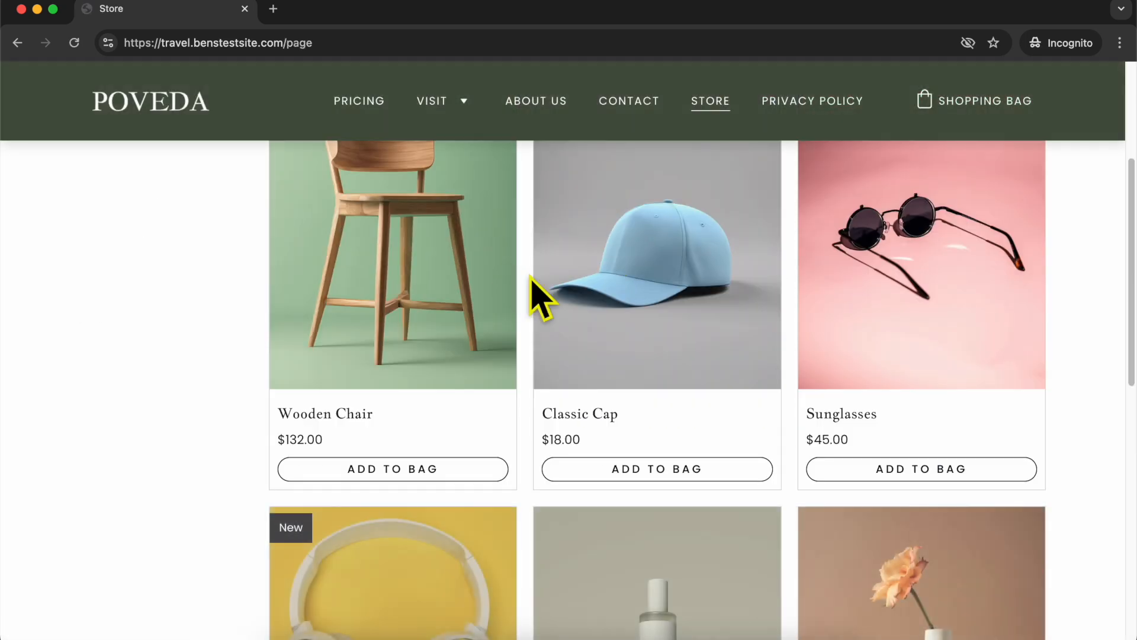
left_click(465, 267)
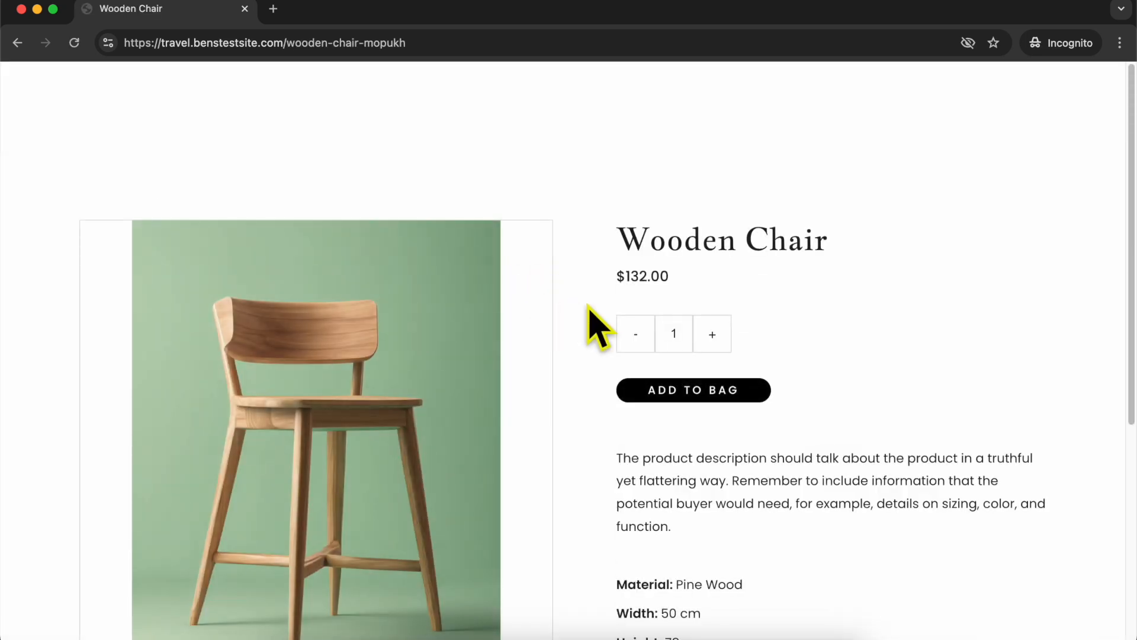
scroll(599, 326, "down", 4)
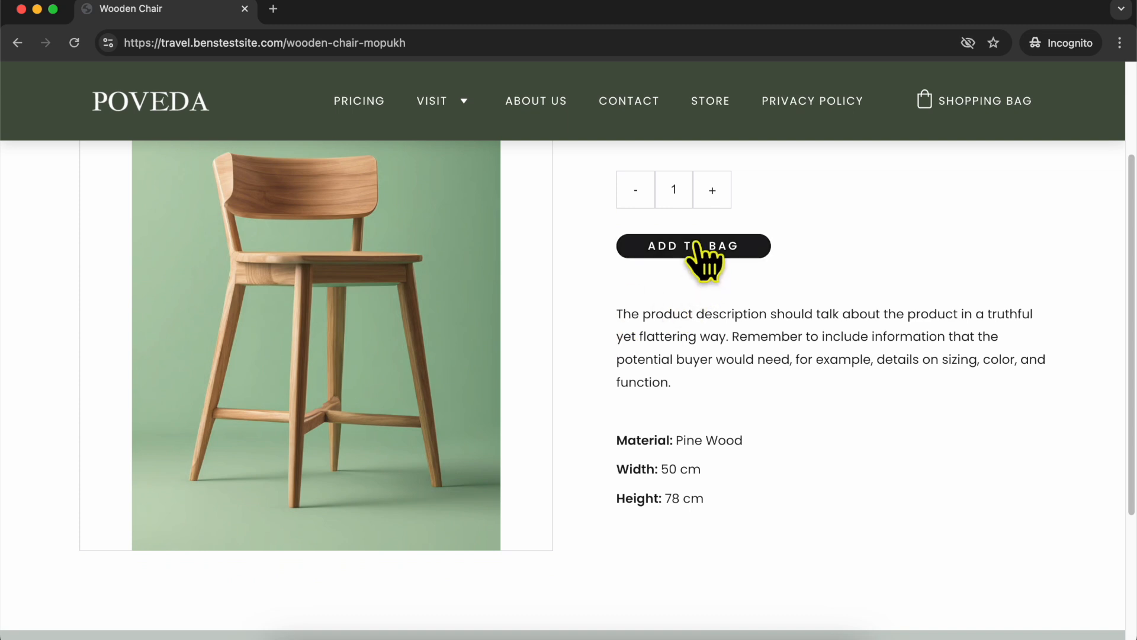
left_click(696, 244)
- Proceed from the incognito shopping bag to checkout and check which language its fields use
scroll(1074, 427, "down", 1)
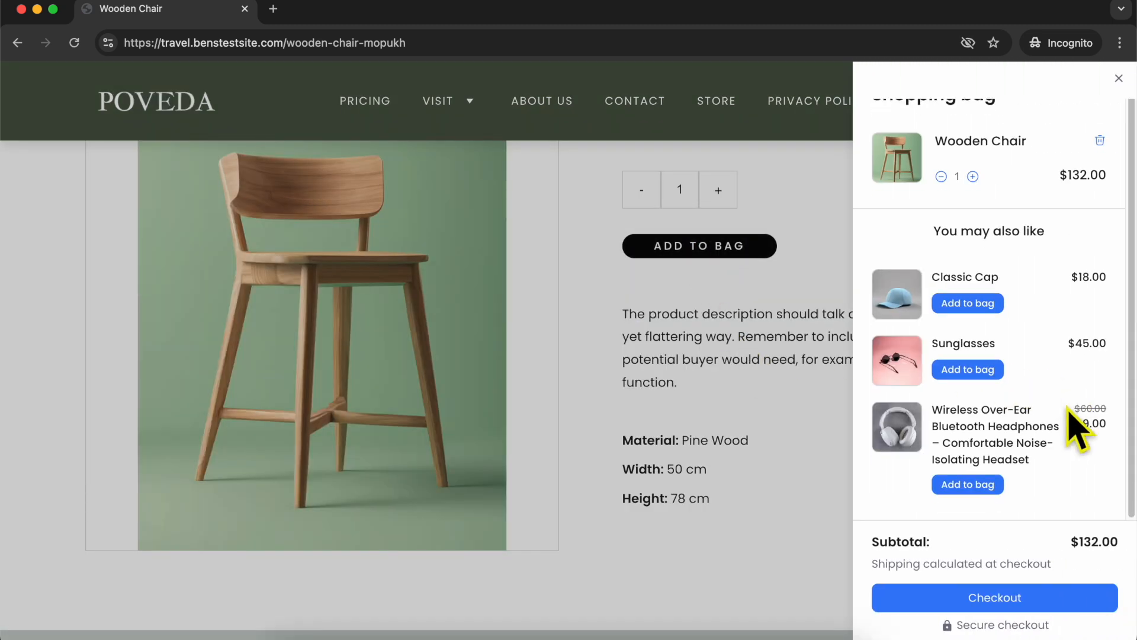
left_click(1017, 602)
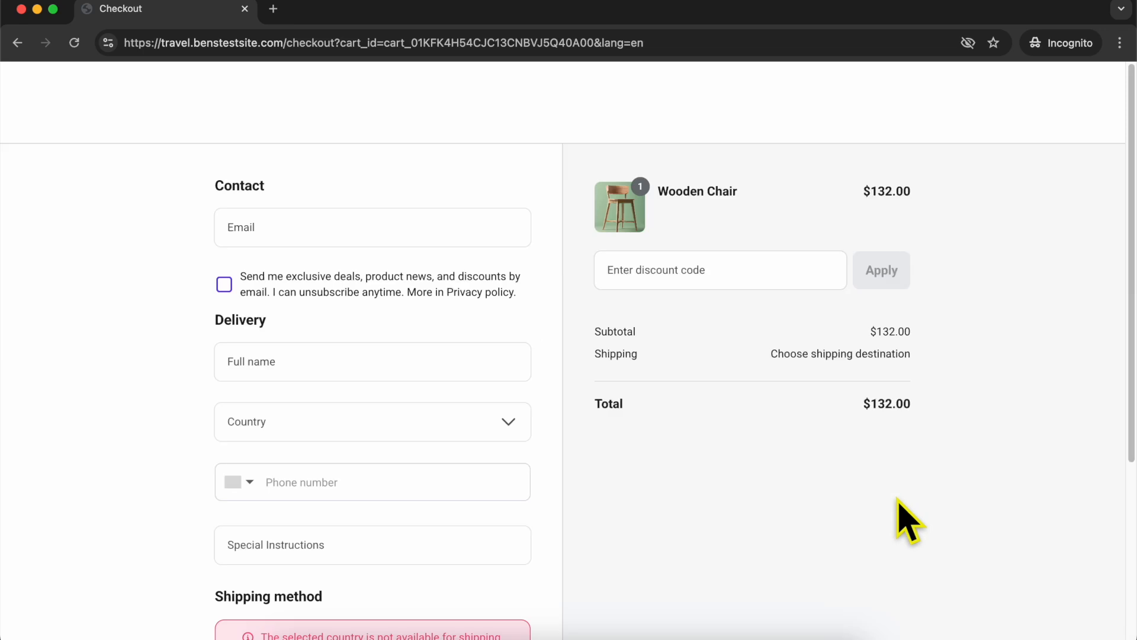
scroll(730, 468, "down", 6)
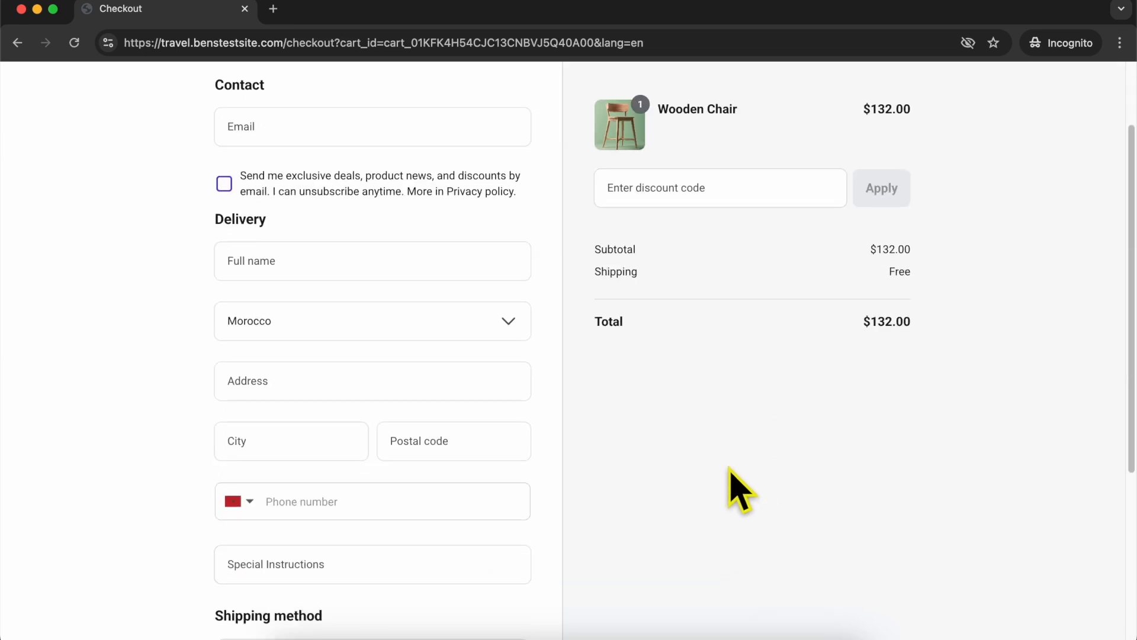
- Narrow the incognito window, switch back to the Store manager's checkout settings and review the Store language section
left_click_drag(8, 374, 393, 361)
left_click(216, 43)
left_click(207, 13)
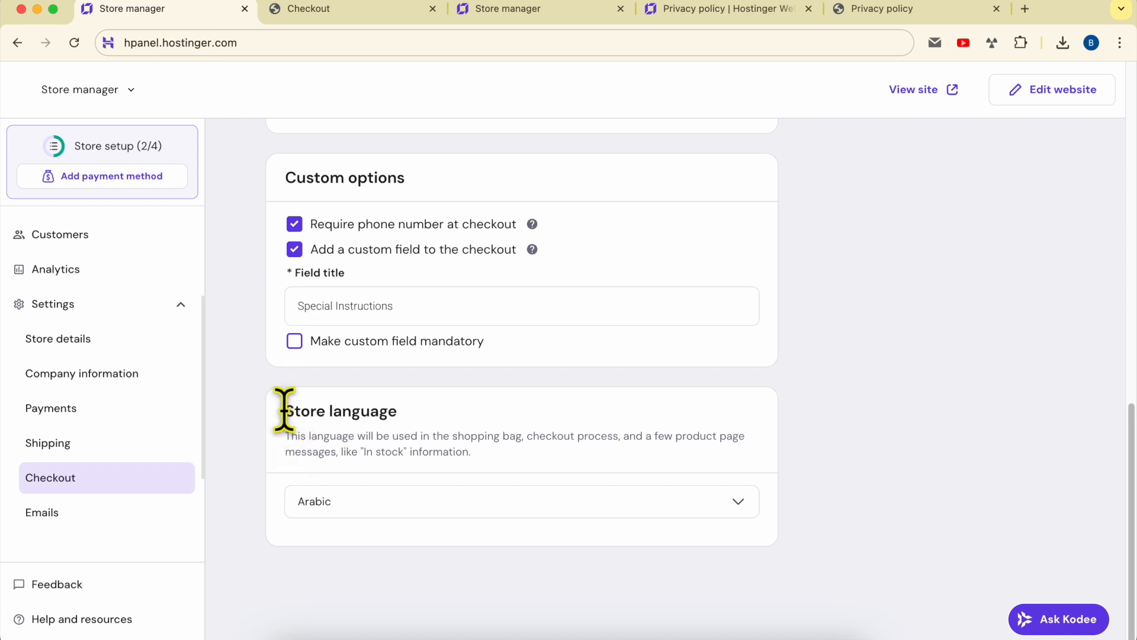
left_click_drag(284, 410, 426, 415)
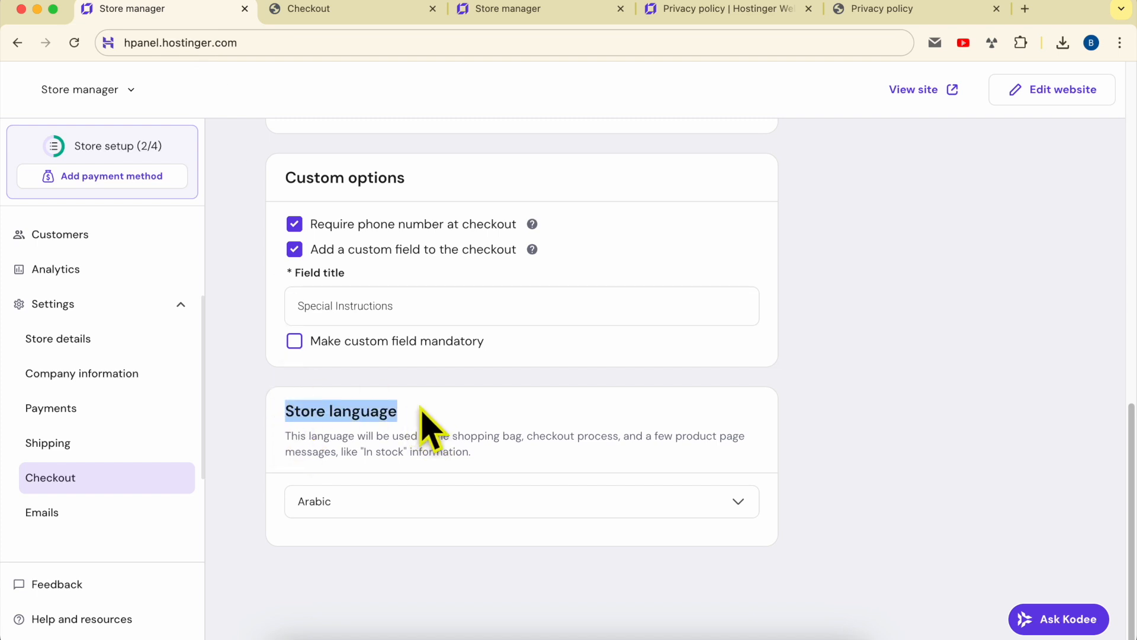
left_click(420, 408)
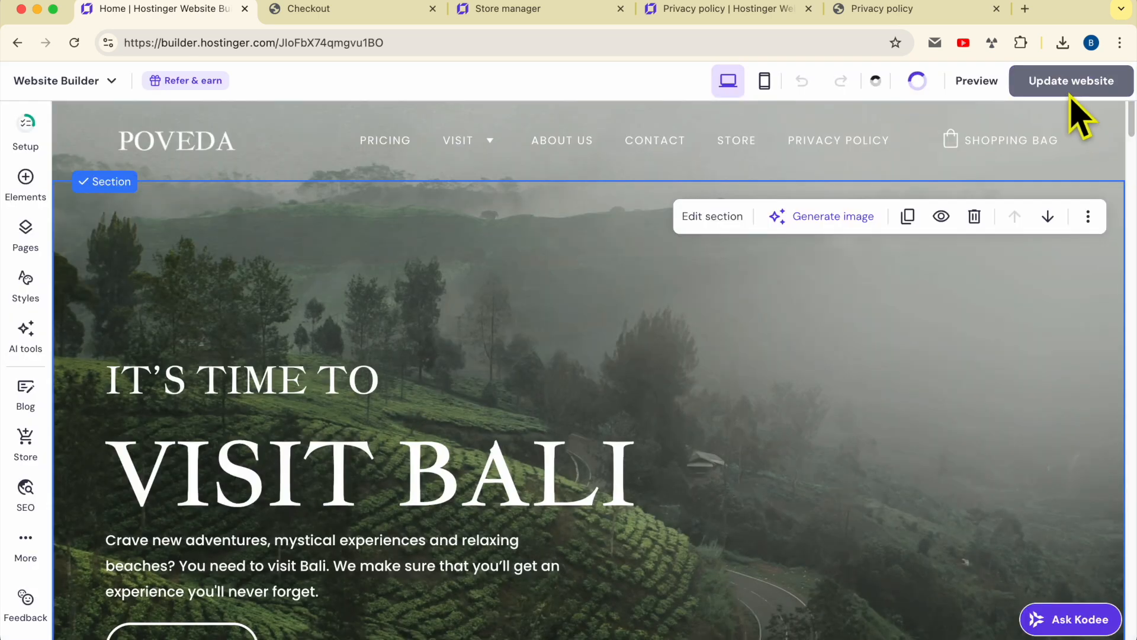
- Publish the website update from the Website Builder and open the updated live site
left_click(1079, 84)
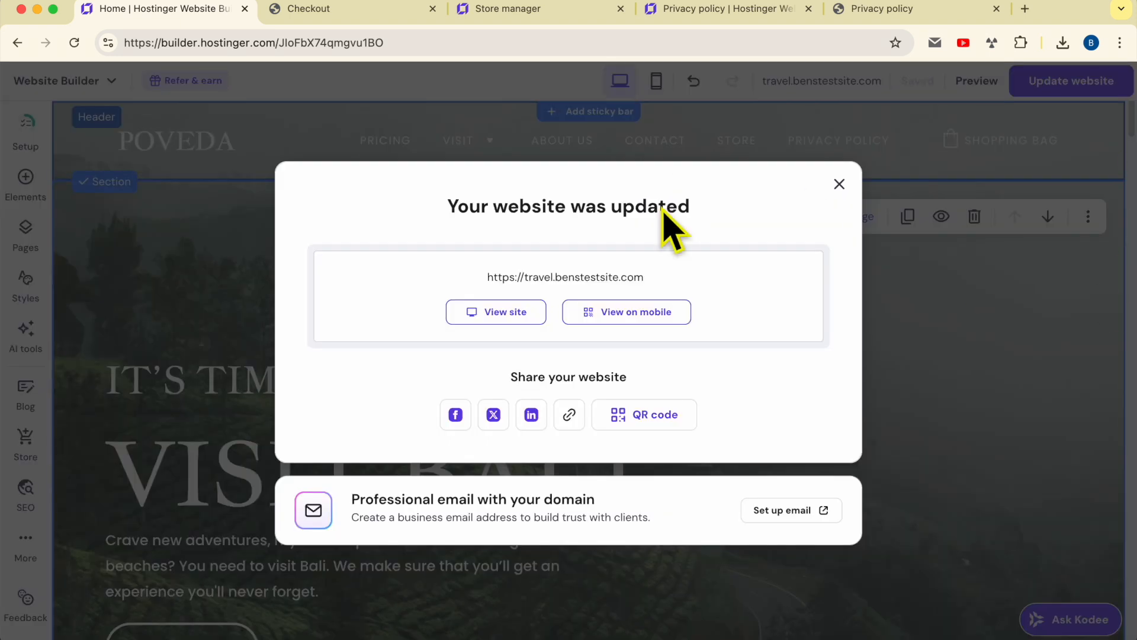
triple_click(551, 206)
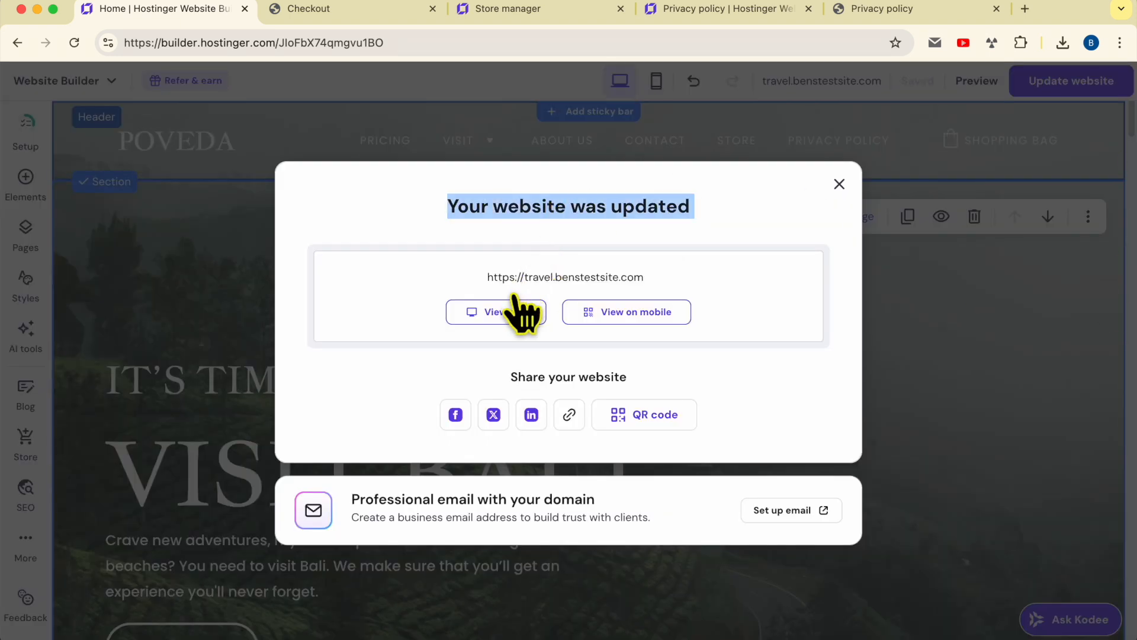
left_click(508, 314)
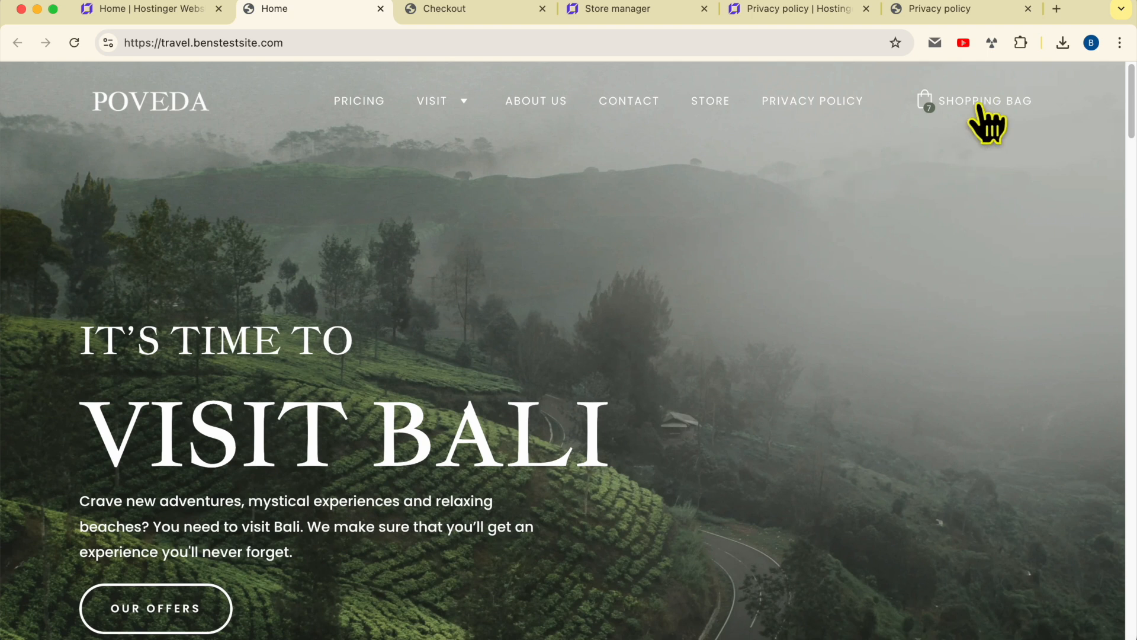
- Copy the live site's address and close the old incognito window showing the checkout page
right_click(518, 42)
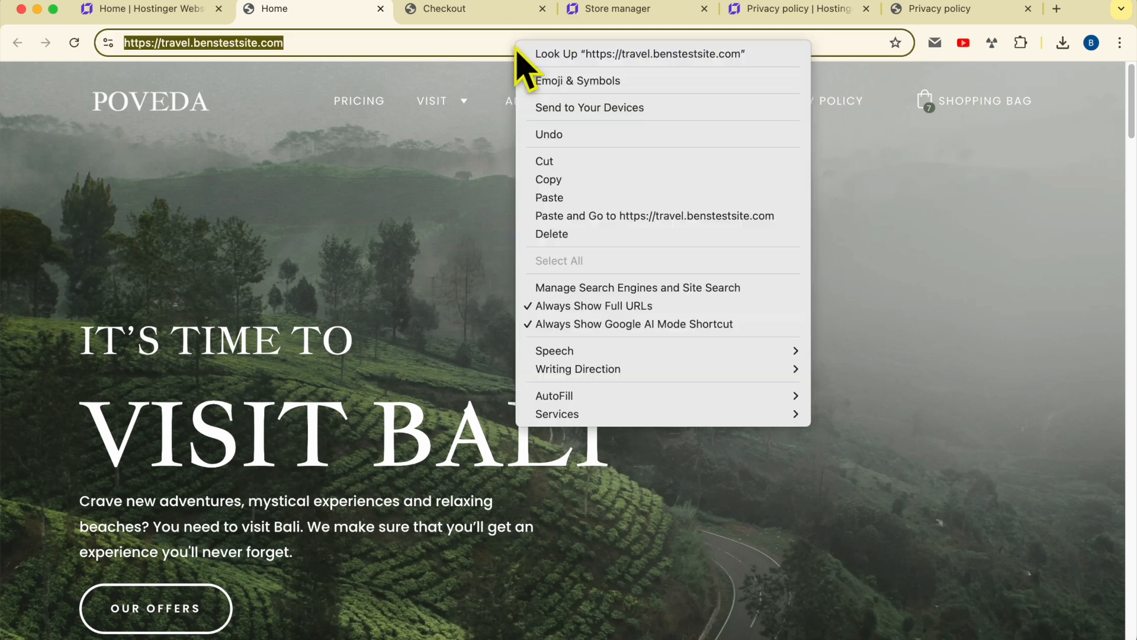
left_click(550, 179)
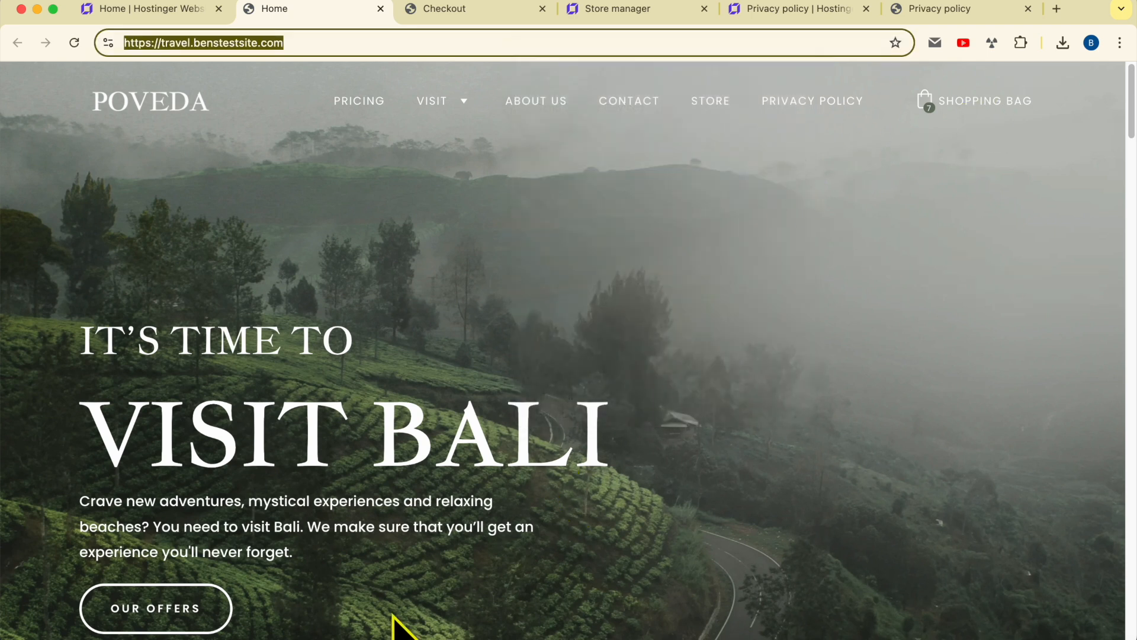
right_click(334, 635)
left_click(380, 327)
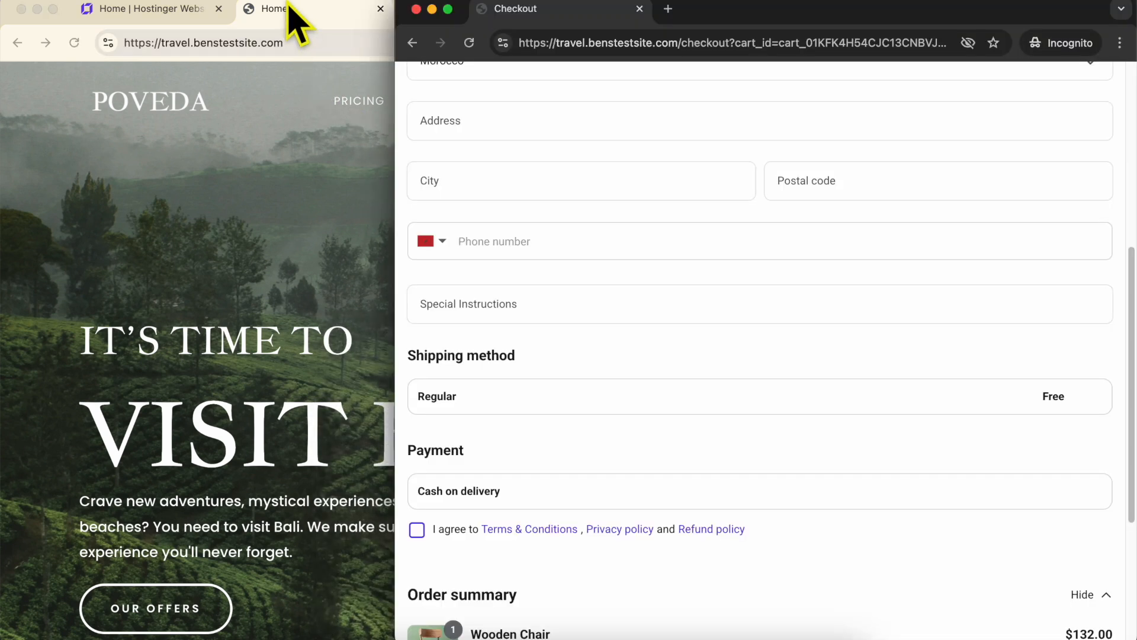
left_click(417, 9)
left_click(757, 211)
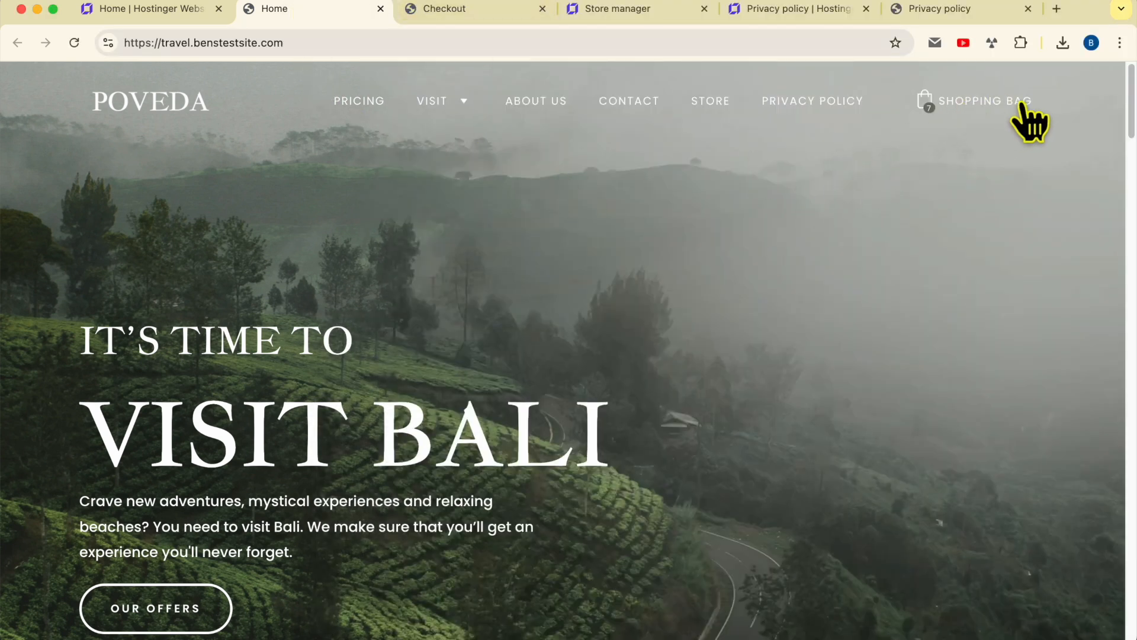
- Copy the live site's address again, open it in a new incognito window, and check the shopping bag and store page
right_click(387, 43)
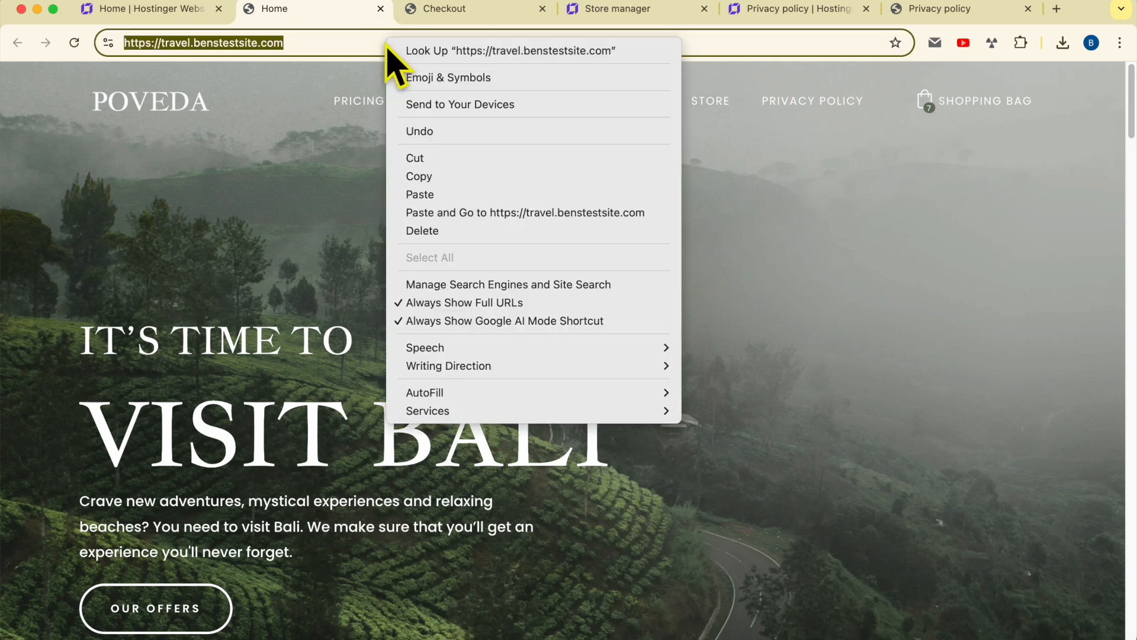
left_click(468, 176)
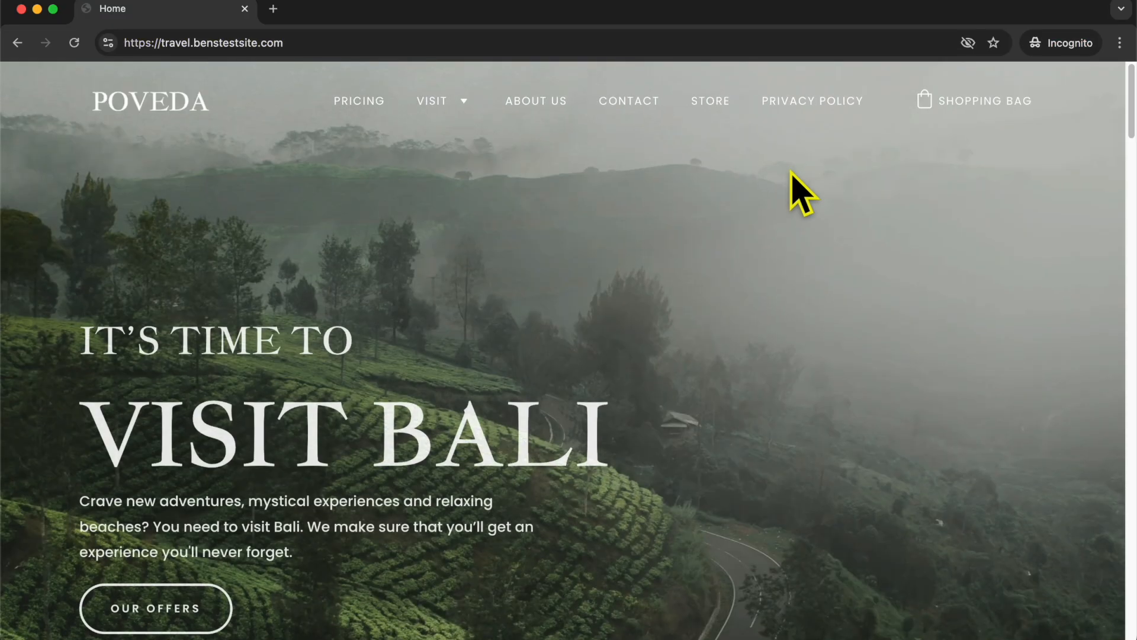
left_click(964, 109)
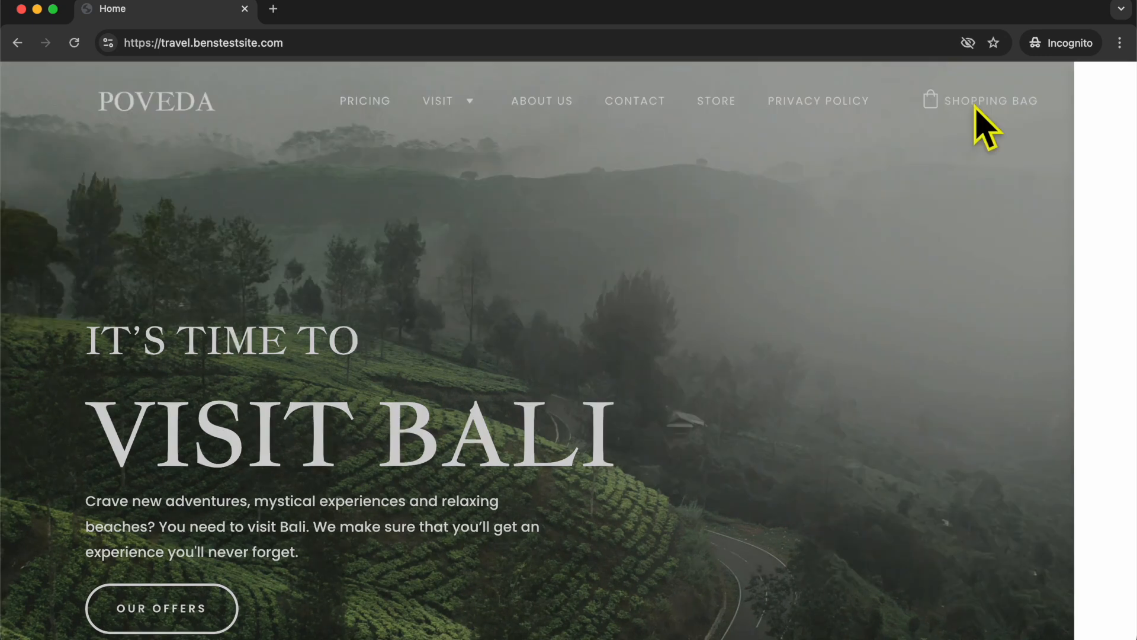
left_click(776, 204)
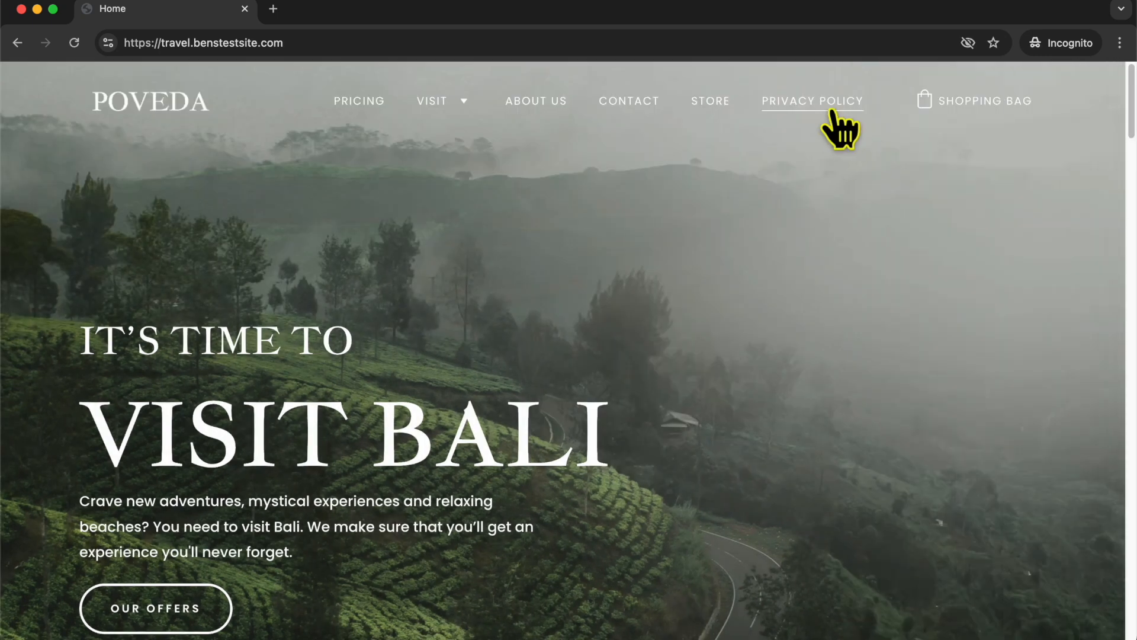
left_click(716, 102)
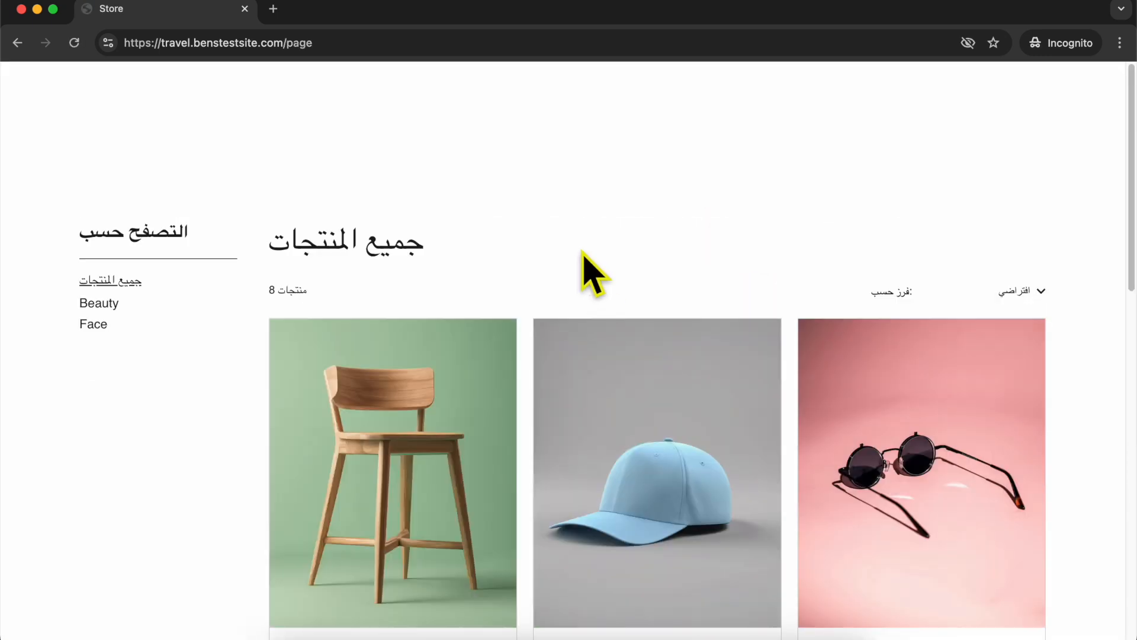
- Narrow the incognito window, return to the live site in the main browser window and open its Store page
left_click_drag(2, 255, 268, 239)
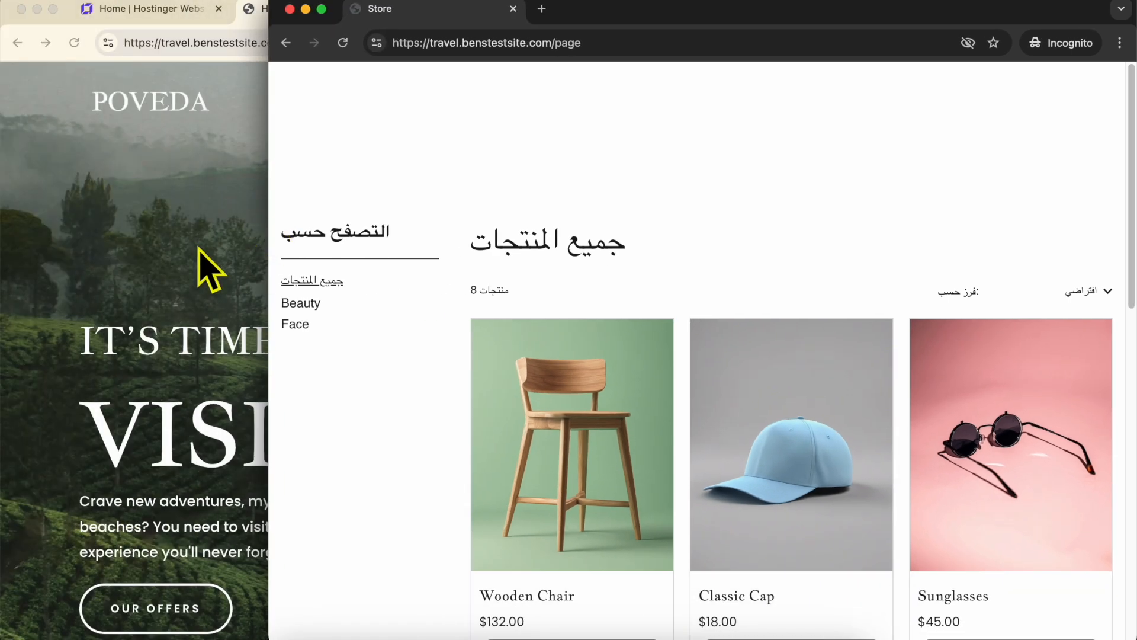
left_click(207, 270)
left_click(151, 9)
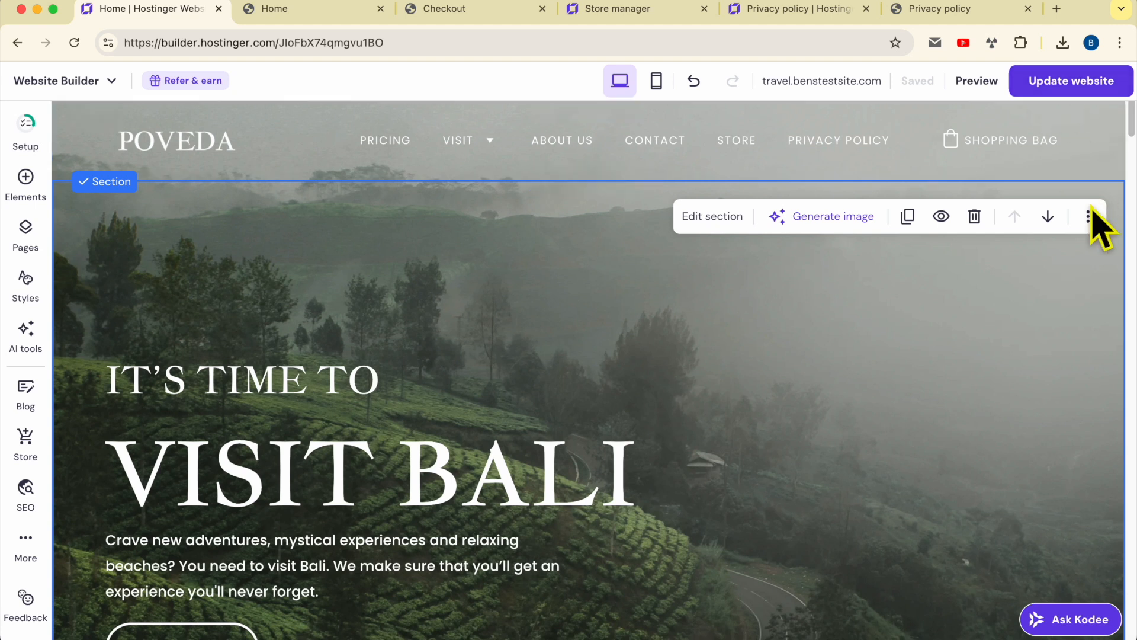
left_click(325, 12)
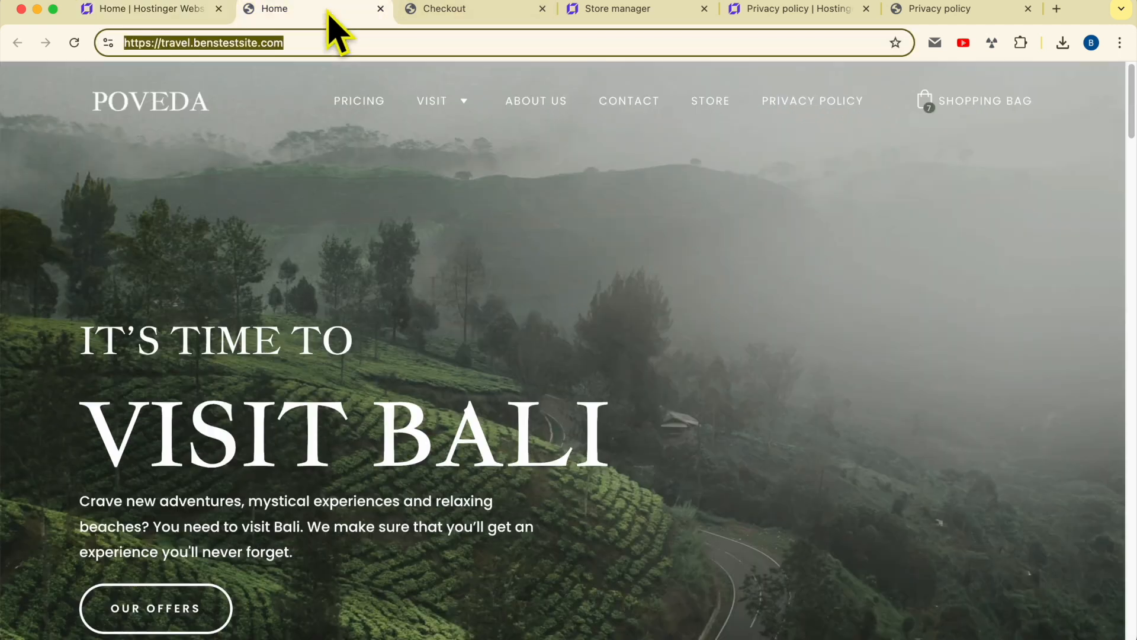
left_click(706, 103)
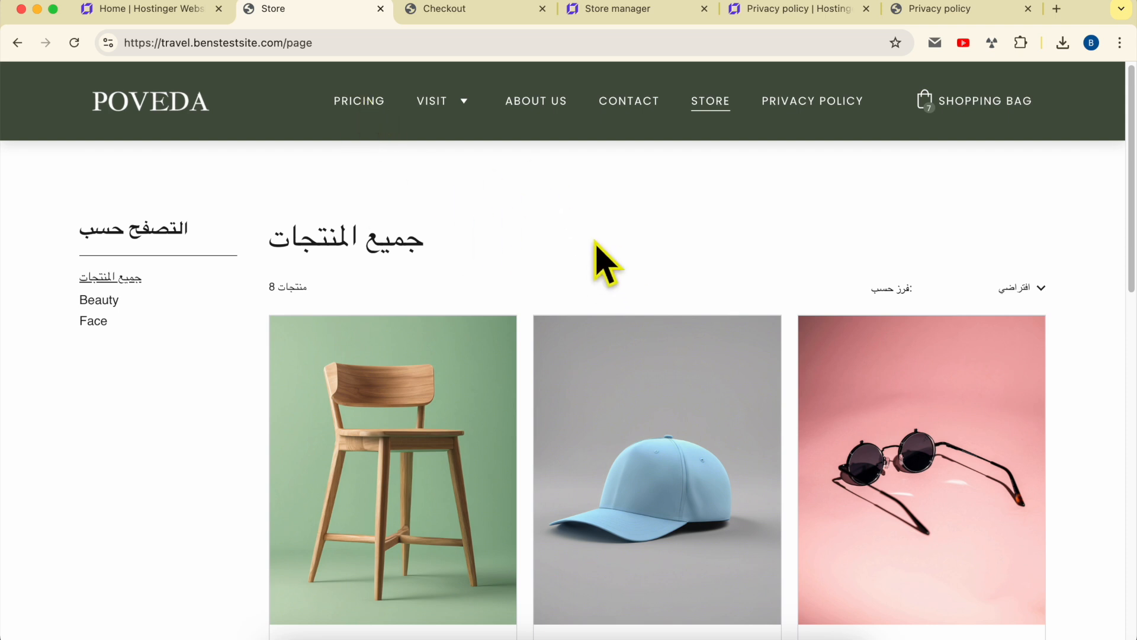
- Check the Arabic page title and the Arabic category heading on the live Store page
triple_click(312, 235)
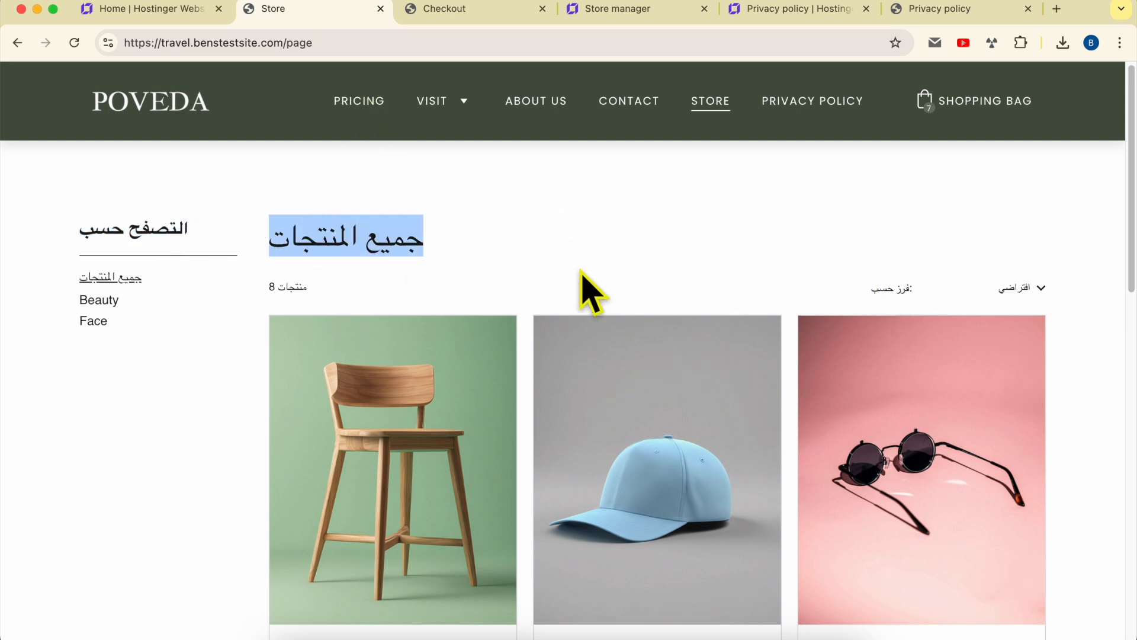
left_click(572, 240)
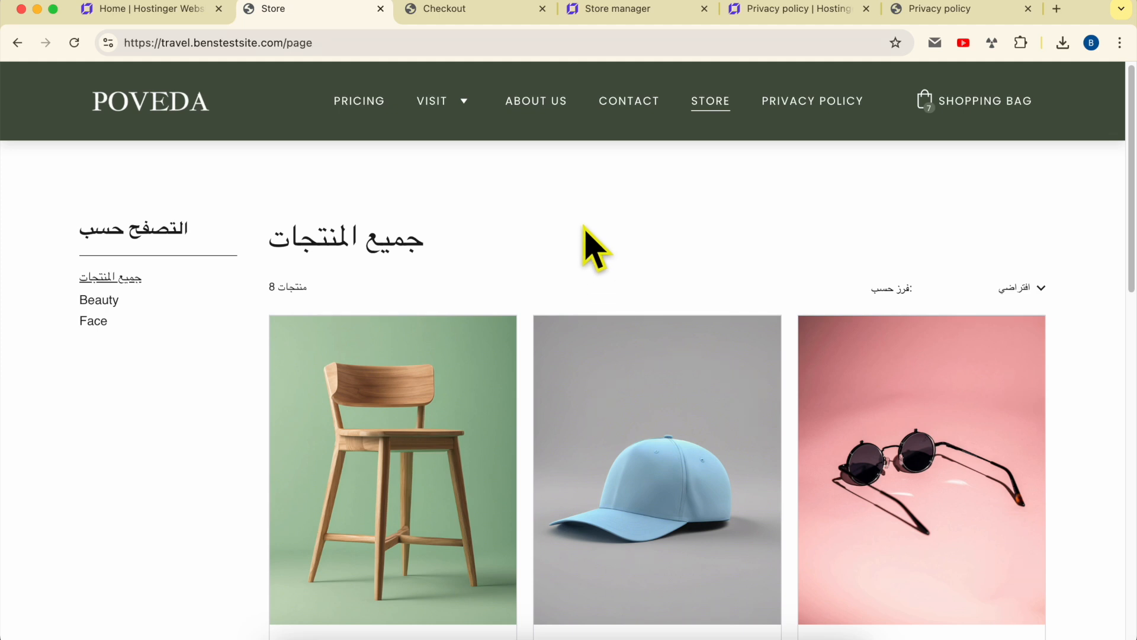
triple_click(371, 237)
triple_click(154, 229)
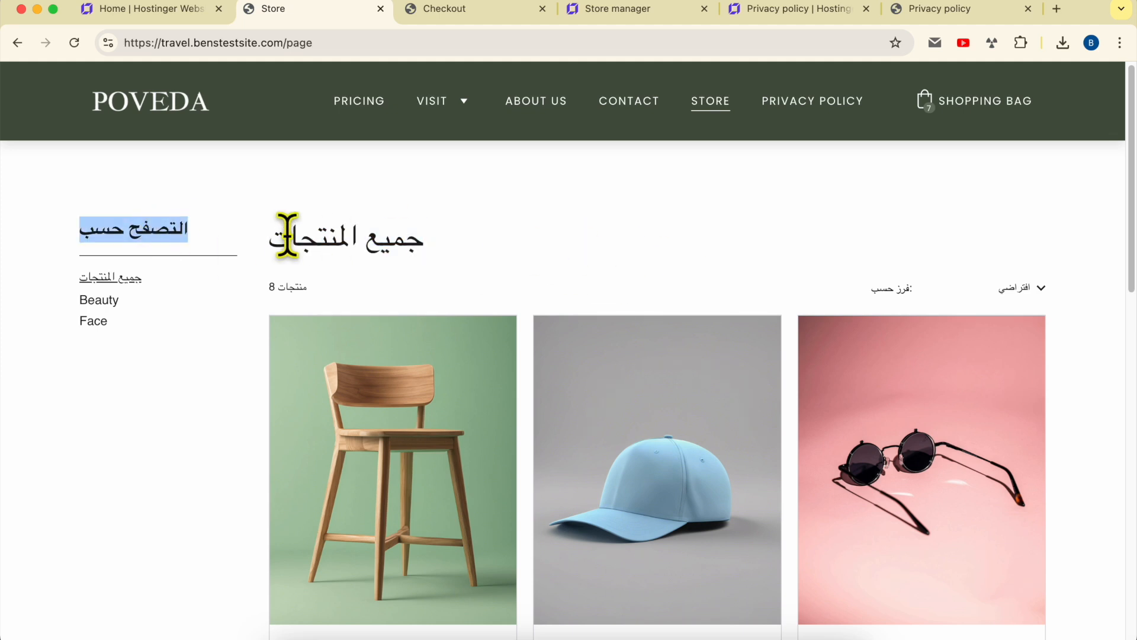
- Add one Wooden Chair to the bag from its product page and check the shopping bag's Arabic headings and subtotal label
left_click(382, 394)
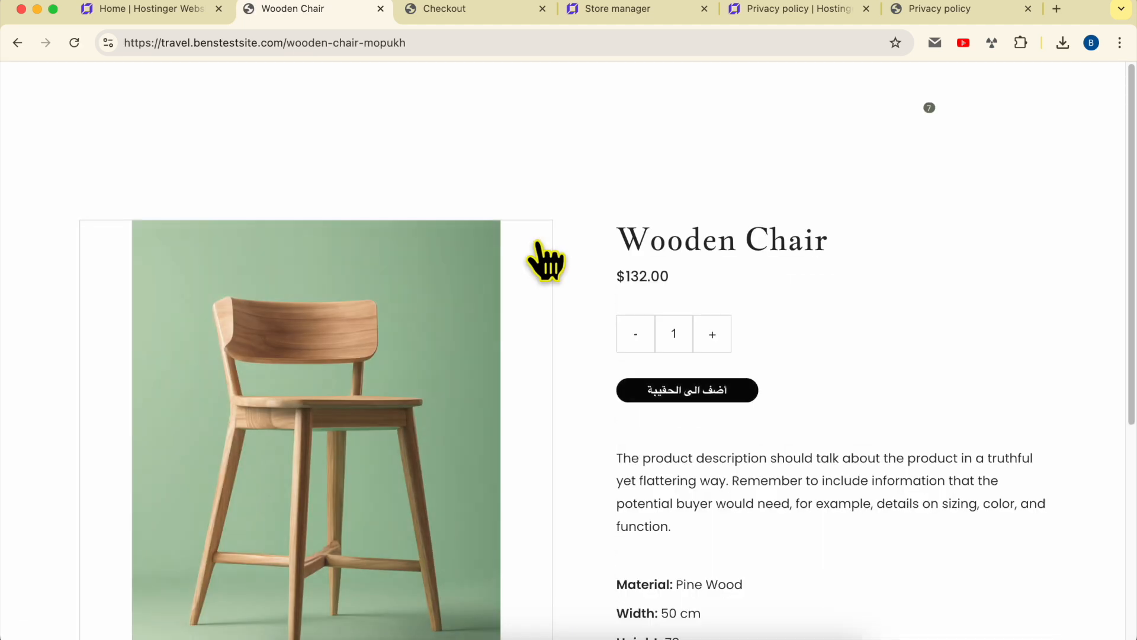
left_click(713, 391)
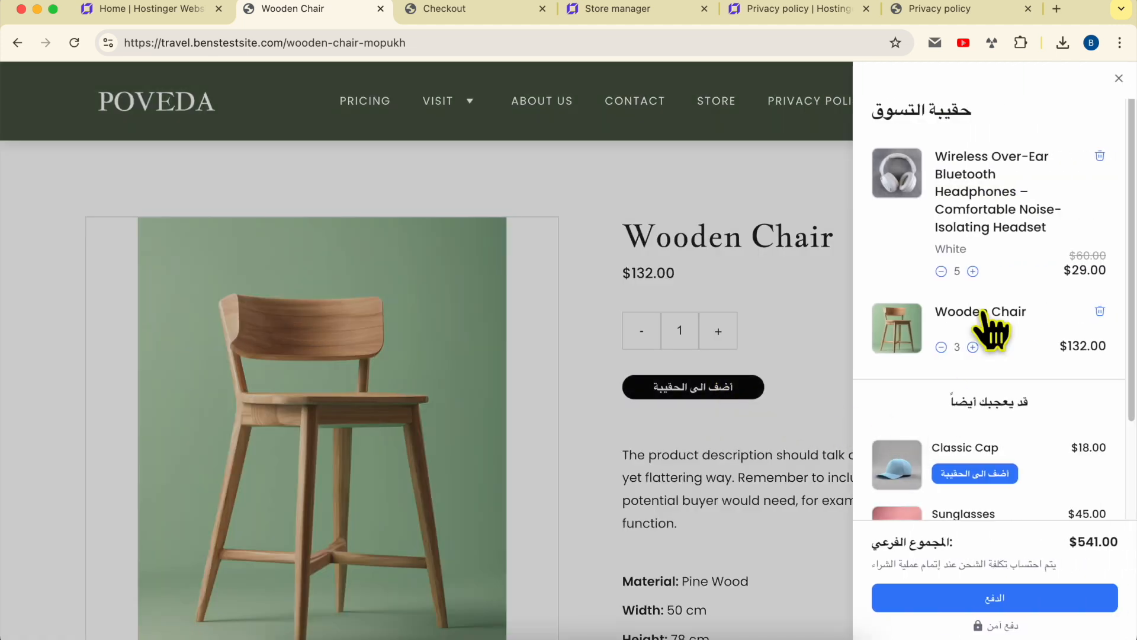
left_click(916, 112)
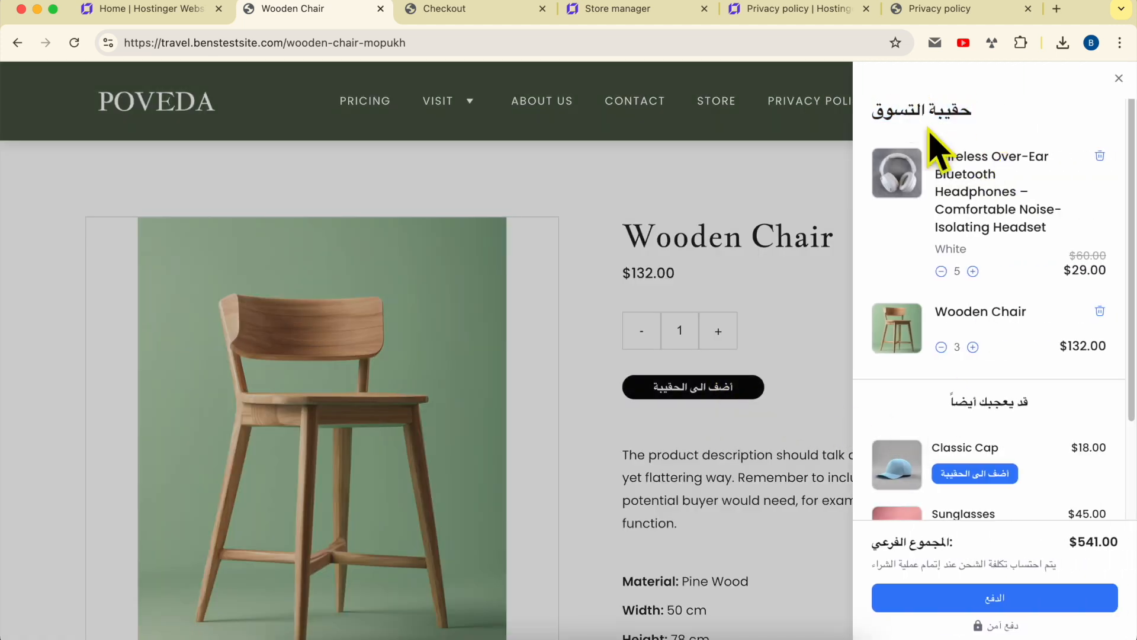
scroll(1001, 355, "down", 2)
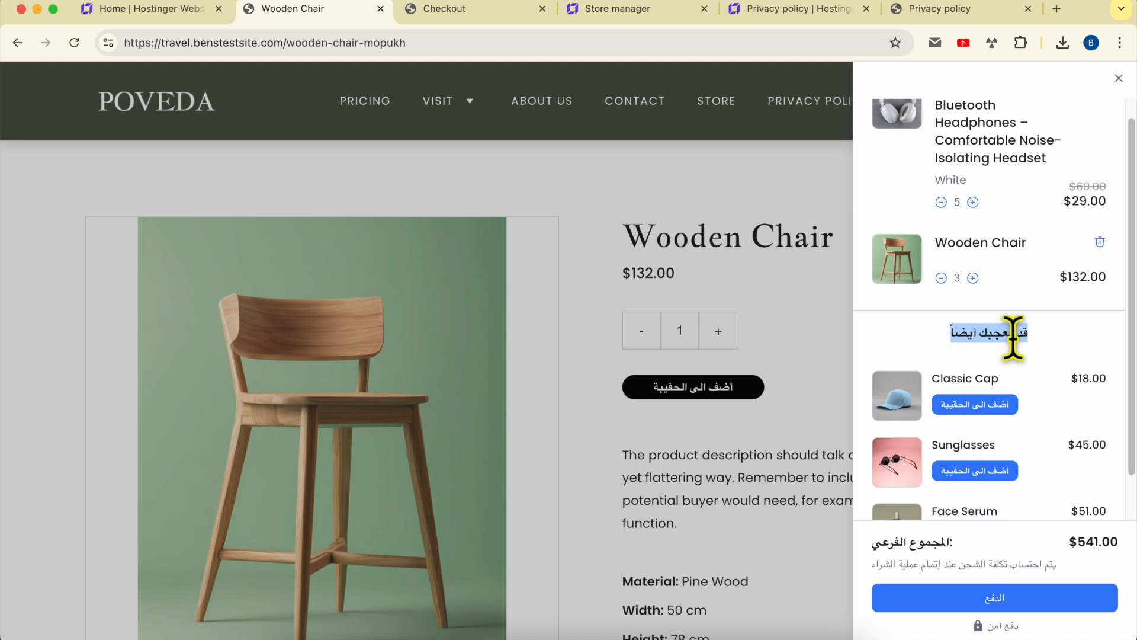
scroll(1031, 361, "down", 1)
double_click(906, 540)
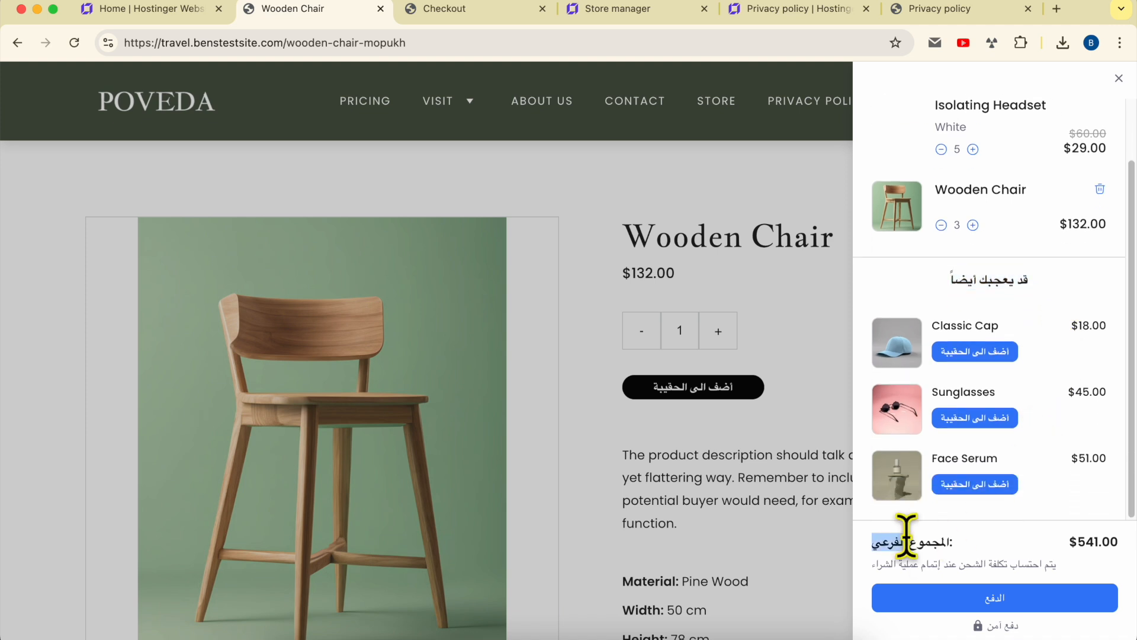
- Check the bag's shipping note, proceed to checkout and review the Arabic labels throughout the checkout form
triple_click(1025, 561)
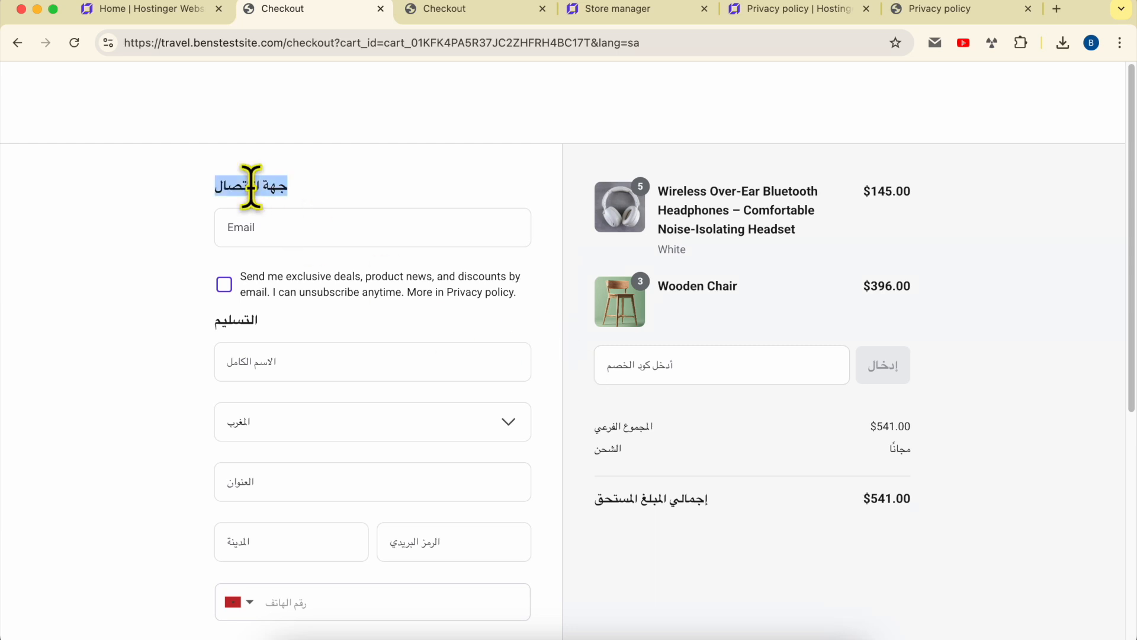
scroll(424, 337, "down", 6)
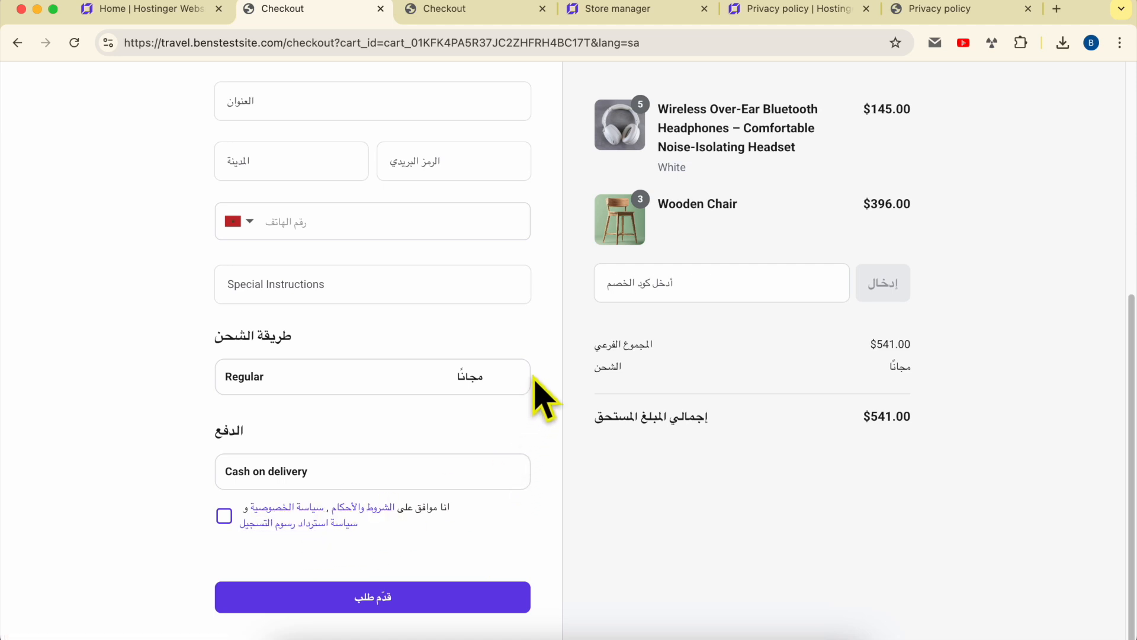
scroll(554, 391, "up", 1)
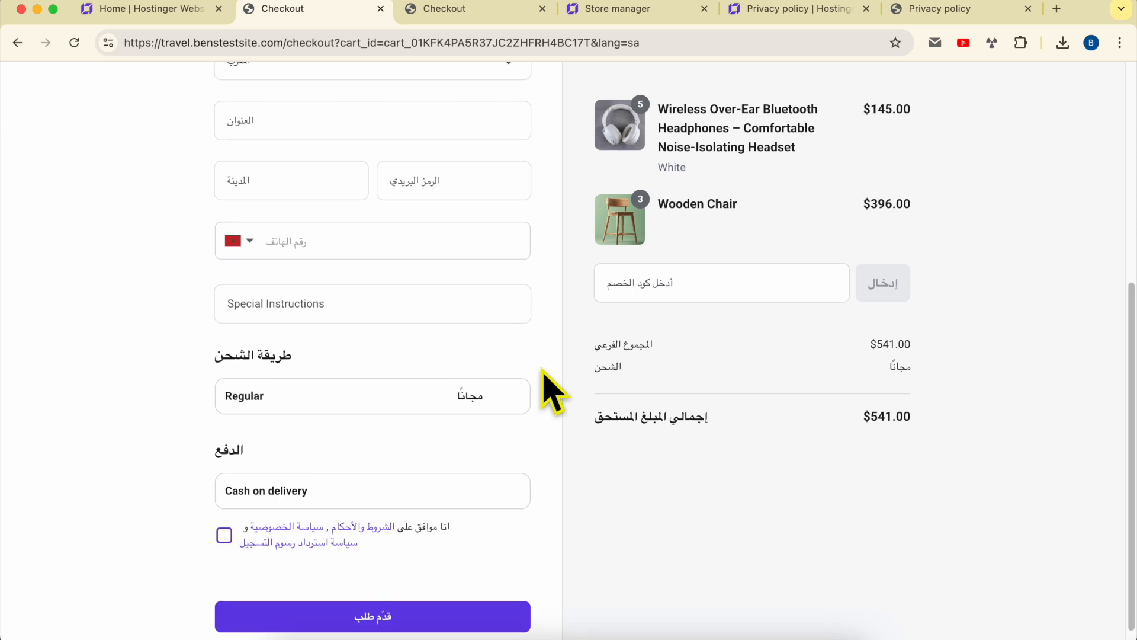
scroll(548, 392, "up", 10)
- Look briefly at the Website Builder, then return from the checkout to the Wooden Chair product page
left_click(151, 12)
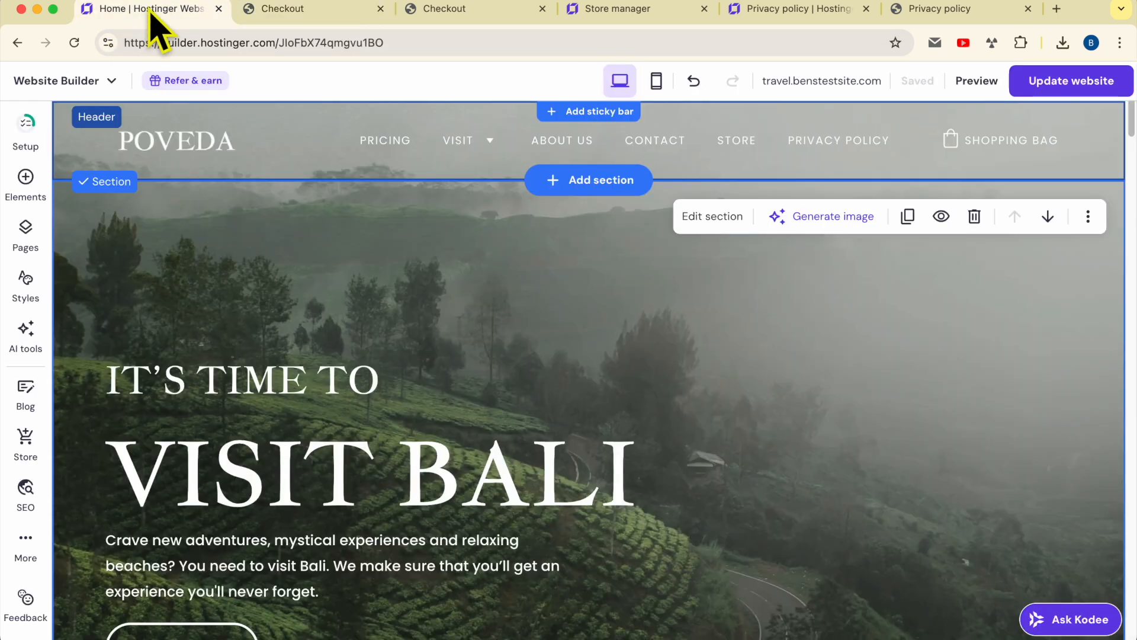
left_click(348, 11)
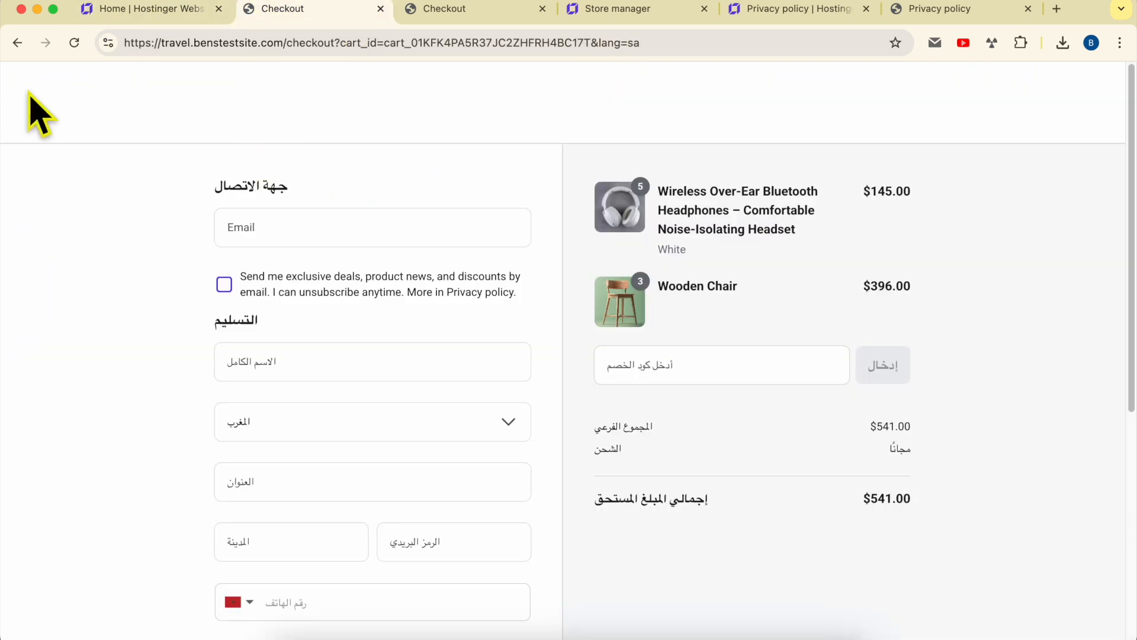
left_click(18, 43)
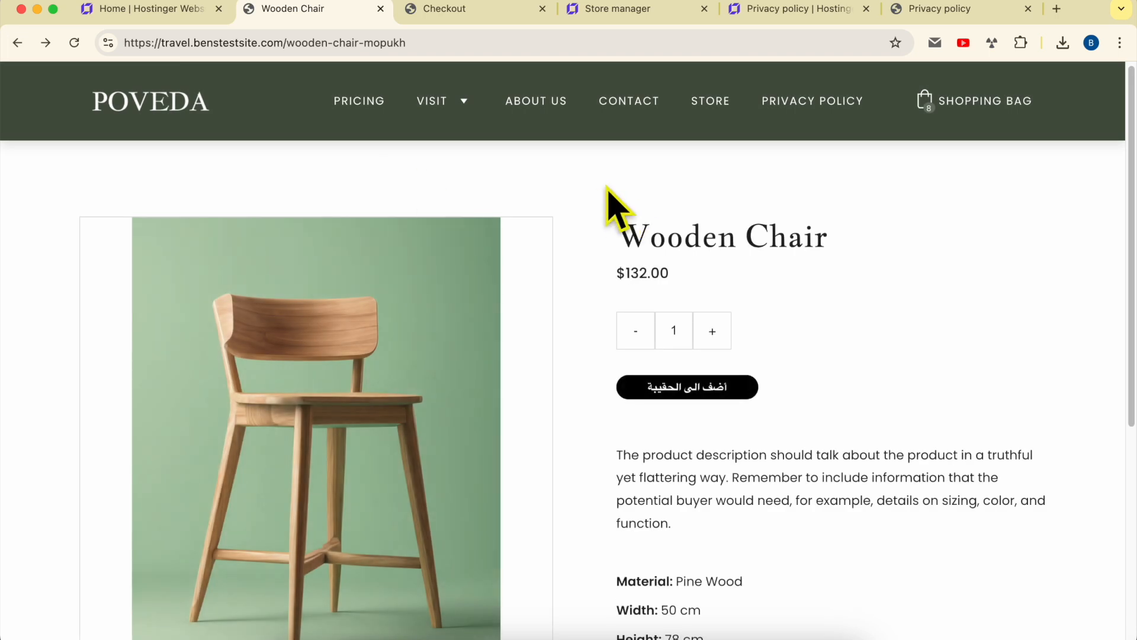